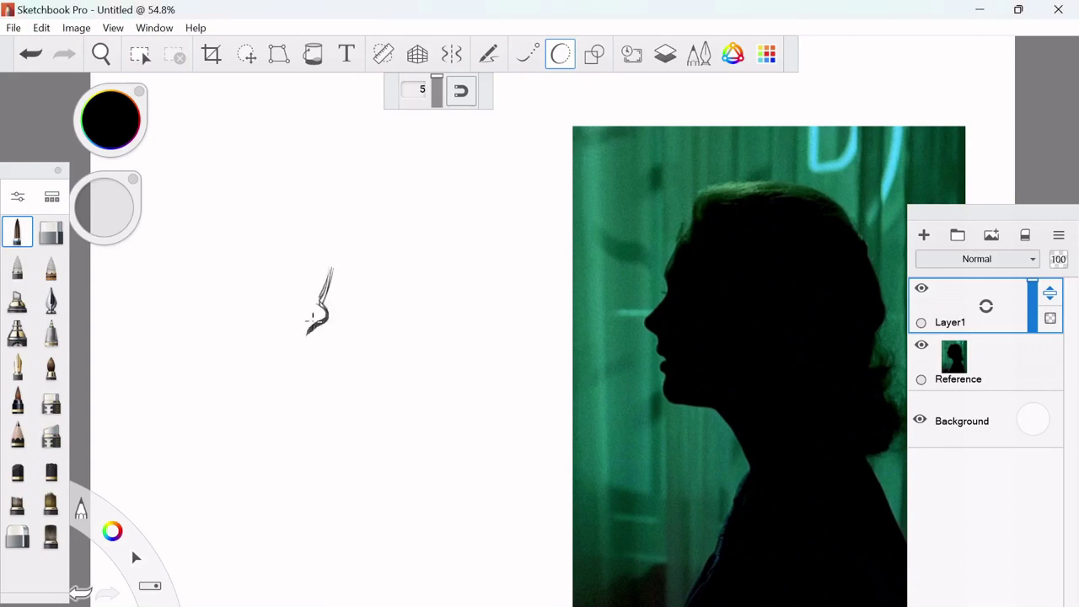
- Clean up stray and overly thick strokes, then extend the profile line below the chin
key("e")
key("e")
key("ctrl+z")
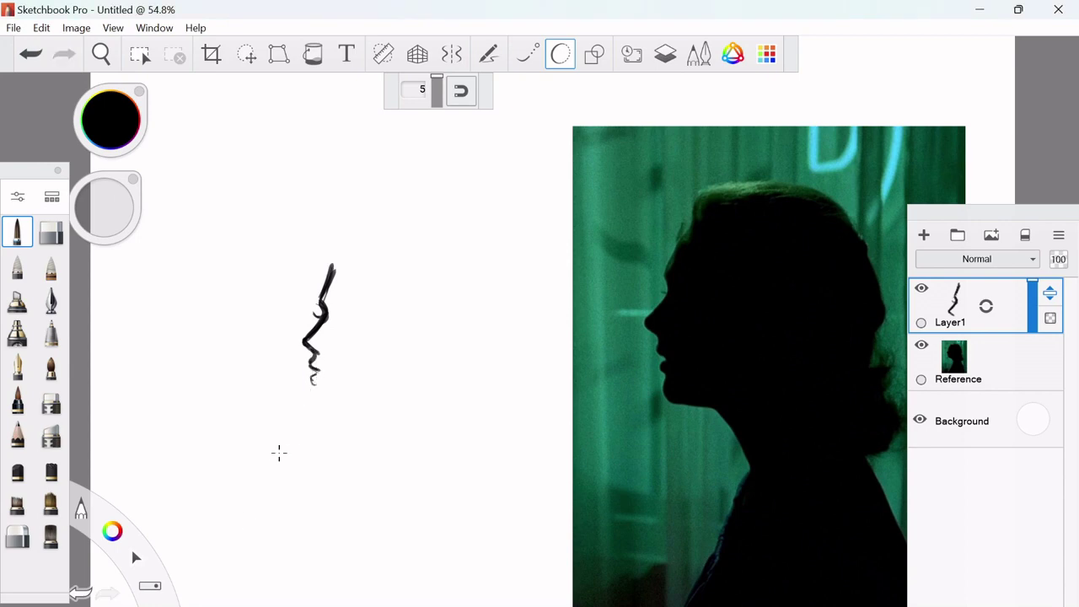
left_click_drag(317, 387, 318, 395)
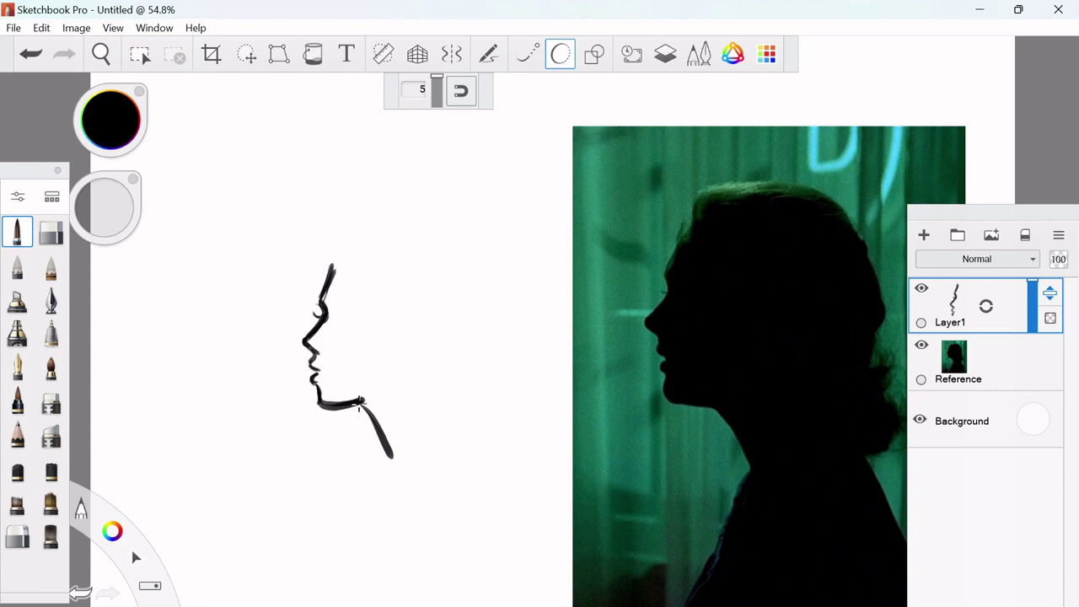
- Outline the top and back of the hair and the curl at the nape
left_click_drag(354, 223, 471, 227)
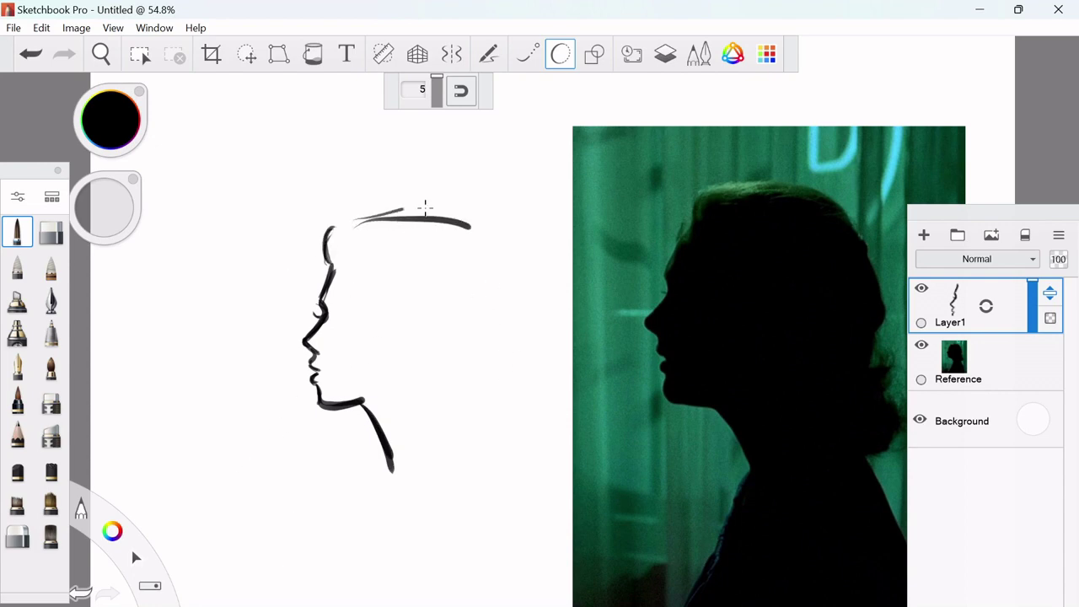
mouse_move(400, 208)
left_mouse_down()
mouse_move(508, 276)
mouse_move(527, 362)
left_mouse_up()
left_click_drag(462, 421, 540, 380)
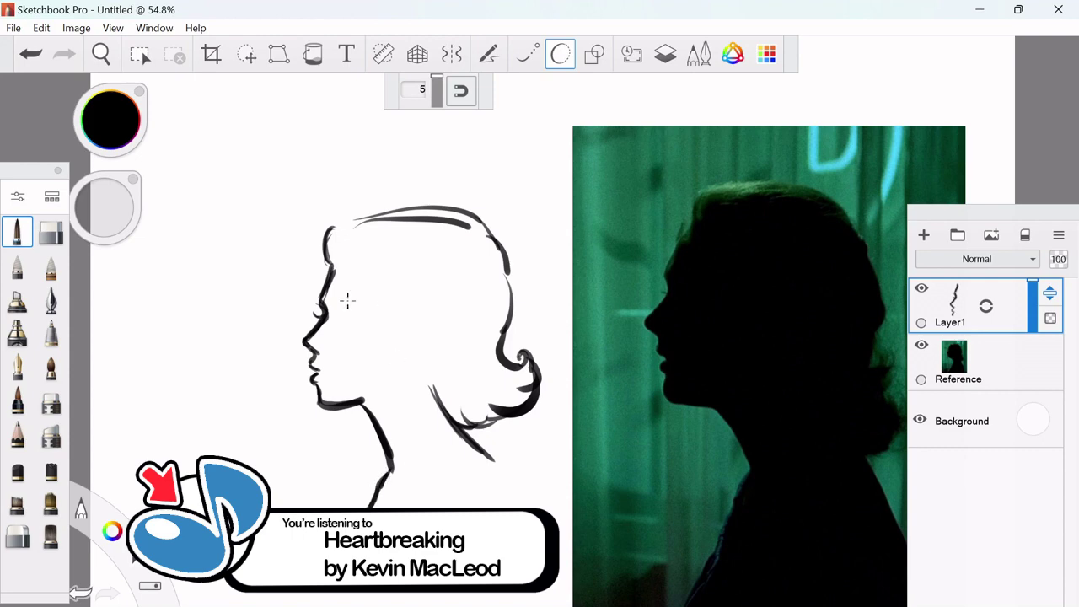
key("e")
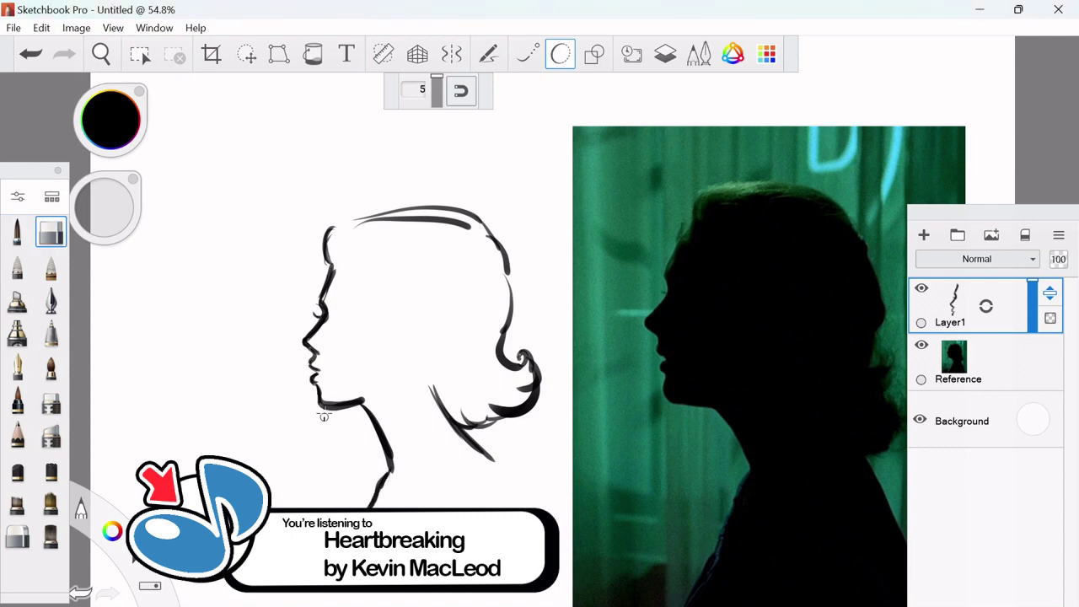
- With the ellipse guide off, fill the chin, face profile and head-to-neck area black
key("e")
left_click(560, 54)
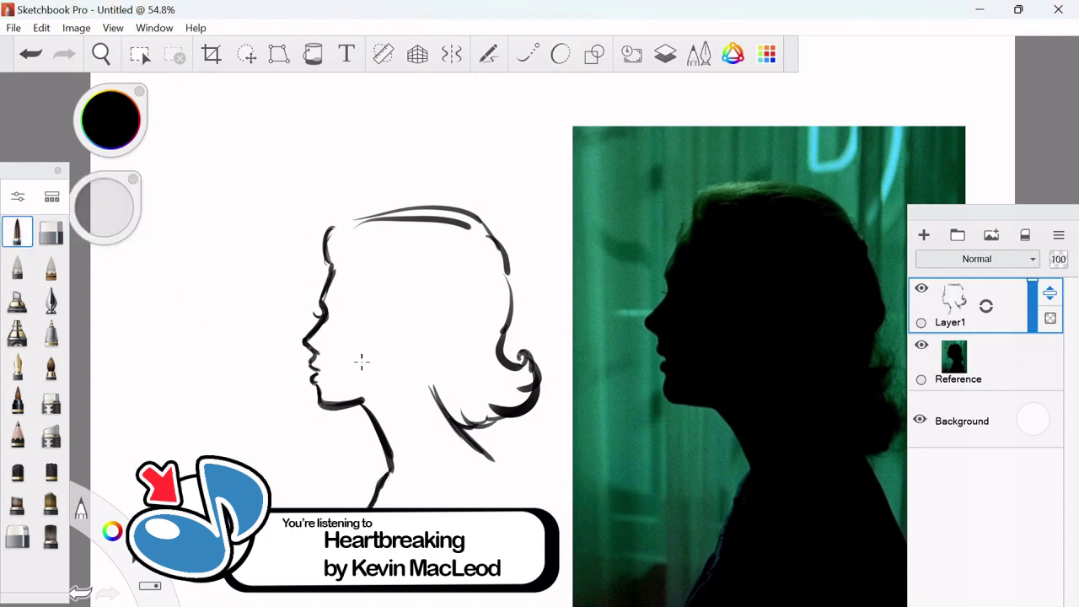
left_click_drag(333, 392, 322, 377)
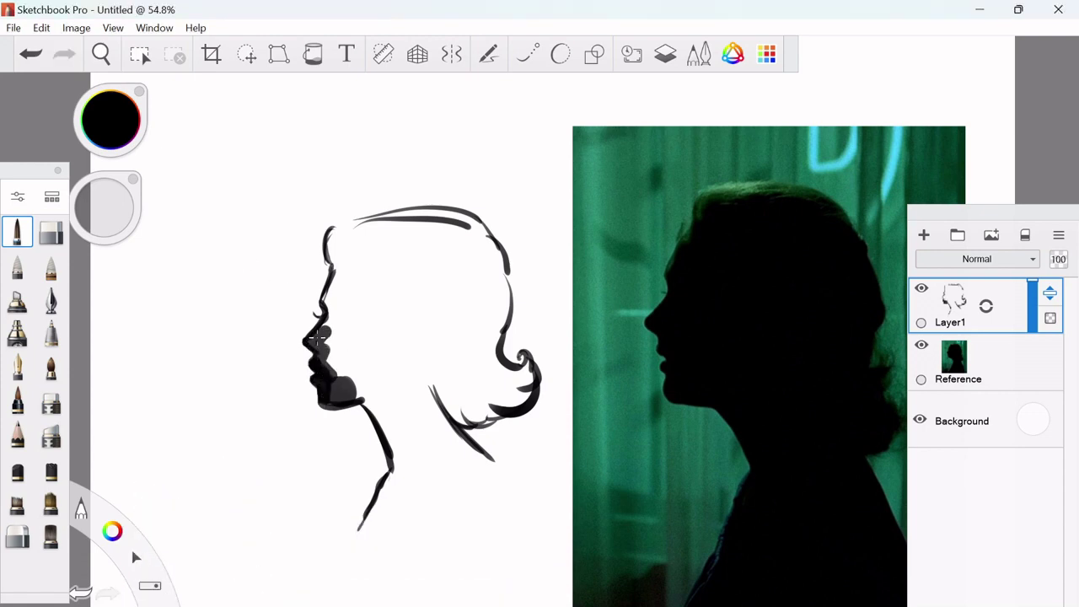
mouse_move(319, 335)
left_mouse_down()
mouse_move(350, 398)
mouse_move(335, 285)
left_mouse_up()
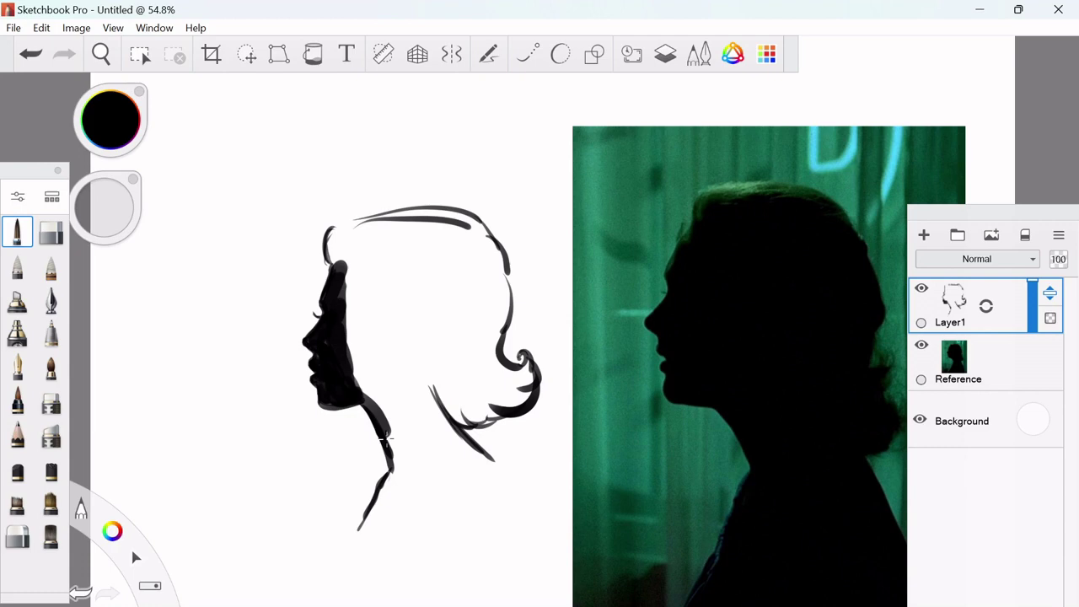
mouse_move(385, 437)
left_mouse_down()
mouse_move(352, 347)
mouse_move(365, 377)
mouse_move(347, 265)
mouse_move(432, 465)
mouse_move(402, 469)
mouse_move(358, 535)
mouse_move(426, 469)
mouse_move(378, 517)
mouse_move(366, 367)
mouse_move(413, 424)
mouse_move(338, 267)
mouse_move(381, 224)
left_mouse_up()
- With a soft brush at size about 28.9, fill the head top and behind the neck
left_click(50, 265)
left_click_drag(394, 354, 422, 314)
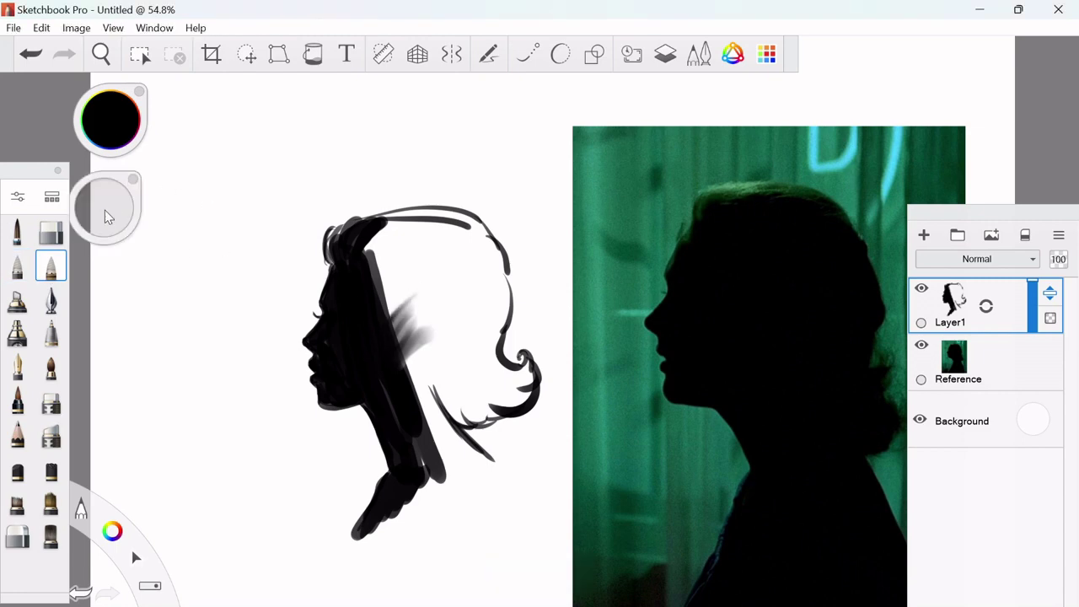
left_click_drag(106, 218, 214, 202)
mouse_move(418, 283)
left_mouse_down()
mouse_move(417, 388)
mouse_move(447, 468)
mouse_move(481, 485)
mouse_move(417, 380)
mouse_move(396, 232)
mouse_move(395, 267)
mouse_move(429, 377)
mouse_move(516, 371)
mouse_move(456, 355)
mouse_move(443, 245)
mouse_move(425, 329)
mouse_move(472, 295)
mouse_move(517, 406)
mouse_move(448, 365)
left_mouse_up()
- Back on the pen brush, paint the neck and collar dark and darken hair highlights
key("b")
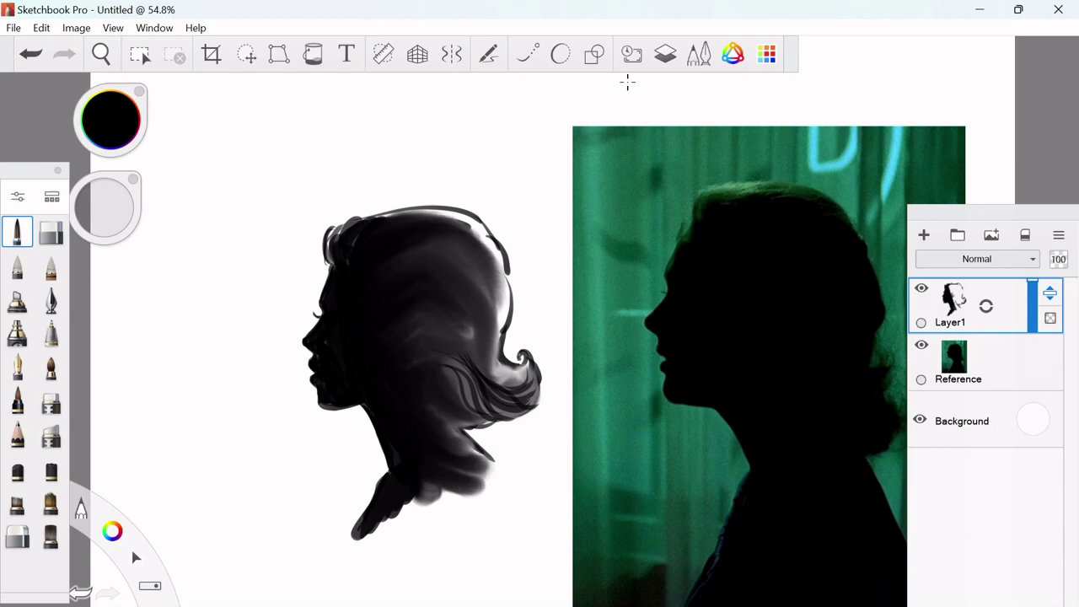
left_click(560, 54)
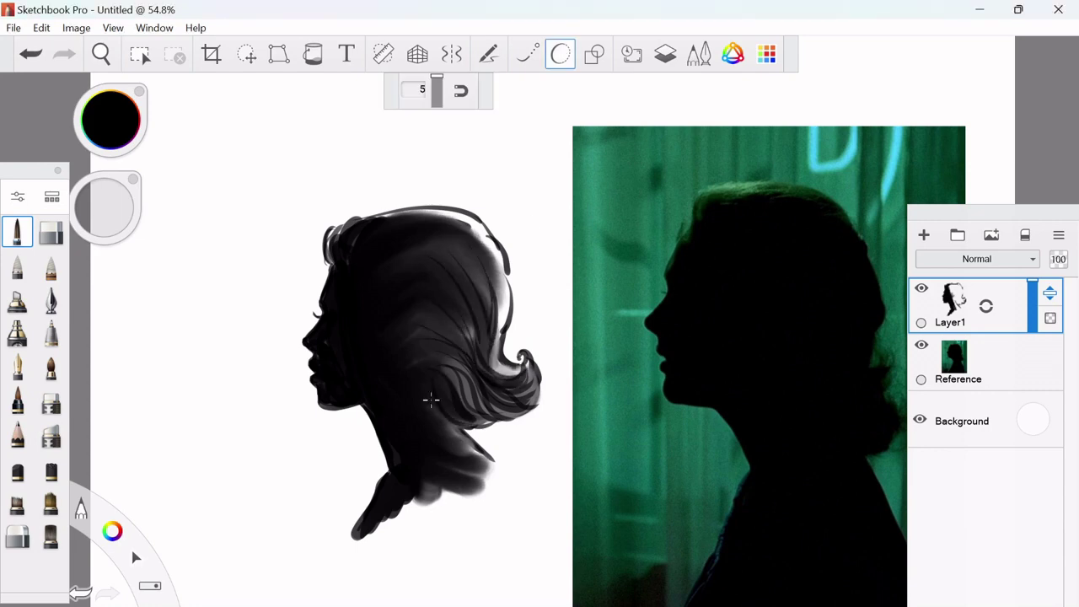
mouse_move(431, 399)
left_mouse_down()
mouse_move(496, 474)
mouse_move(441, 461)
mouse_move(447, 500)
mouse_move(416, 501)
left_mouse_up()
mouse_move(379, 218)
left_mouse_down()
mouse_move(500, 257)
mouse_move(504, 369)
left_mouse_up()
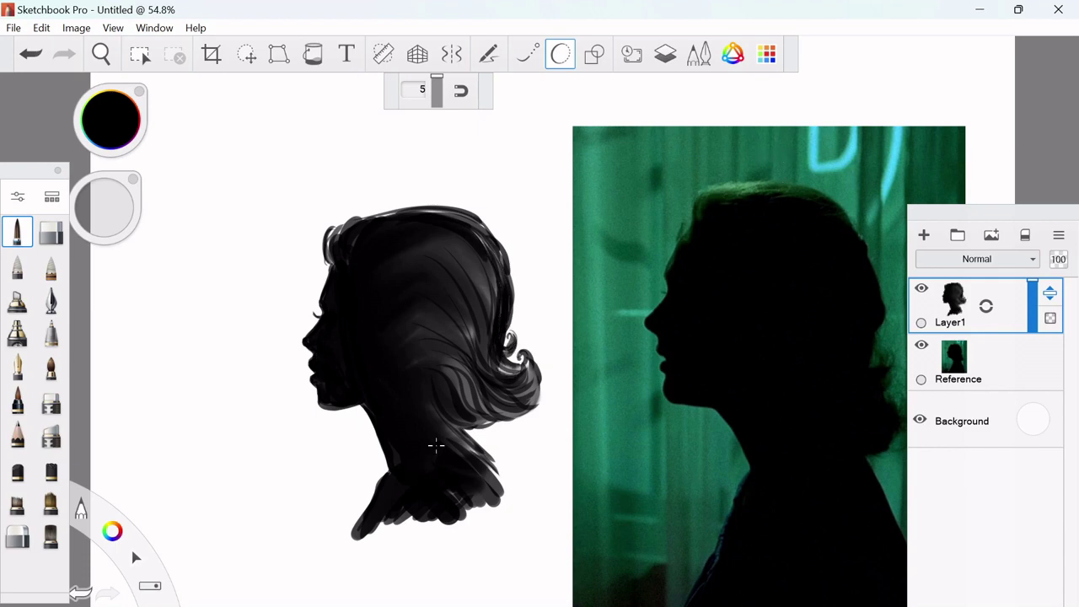
- On a new layer, paint broad green vertical strokes covering the area behind the head
key("ctrl+shift+n")
left_click_drag(268, 120, 312, 548)
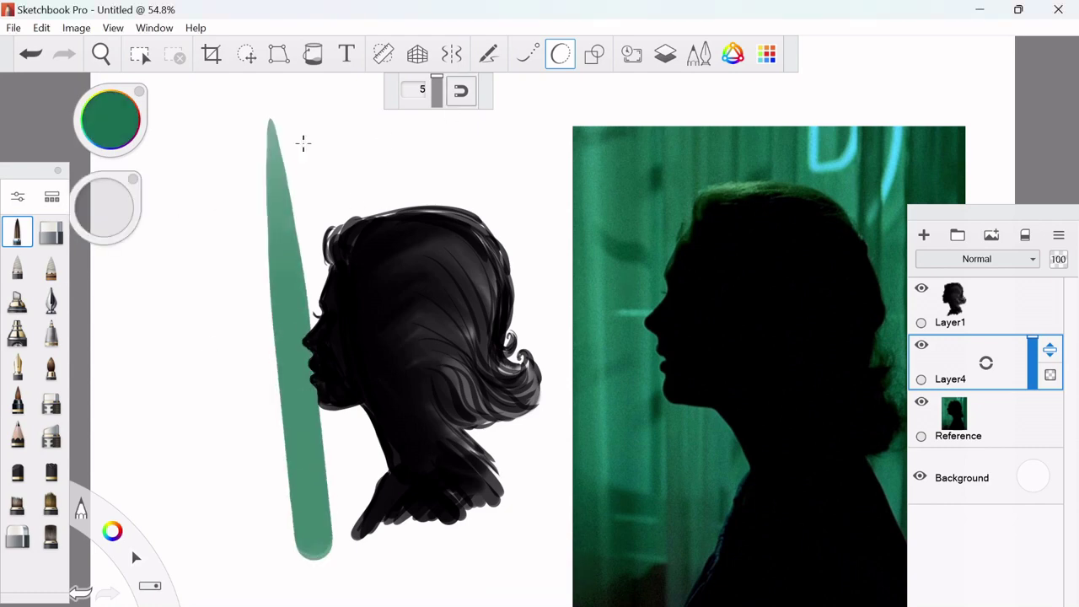
mouse_move(303, 142)
left_mouse_down()
mouse_move(348, 488)
mouse_move(371, 560)
left_mouse_up()
left_click_drag(371, 143, 430, 557)
mouse_move(439, 236)
left_mouse_down()
mouse_move(405, 136)
mouse_move(342, 542)
mouse_move(499, 163)
mouse_move(504, 290)
mouse_move(263, 186)
mouse_move(249, 582)
mouse_move(262, 194)
mouse_move(294, 135)
mouse_move(325, 148)
mouse_move(523, 161)
left_mouse_up()
- Erase the green fill's ragged top, left and right edges and add dark green along the bottom
left_click(50, 266)
left_click(50, 236)
mouse_move(249, 143)
left_mouse_down()
mouse_move(523, 139)
mouse_move(518, 126)
mouse_move(230, 522)
mouse_move(234, 147)
mouse_move(244, 582)
left_mouse_up()
left_click_drag(523, 152, 554, 593)
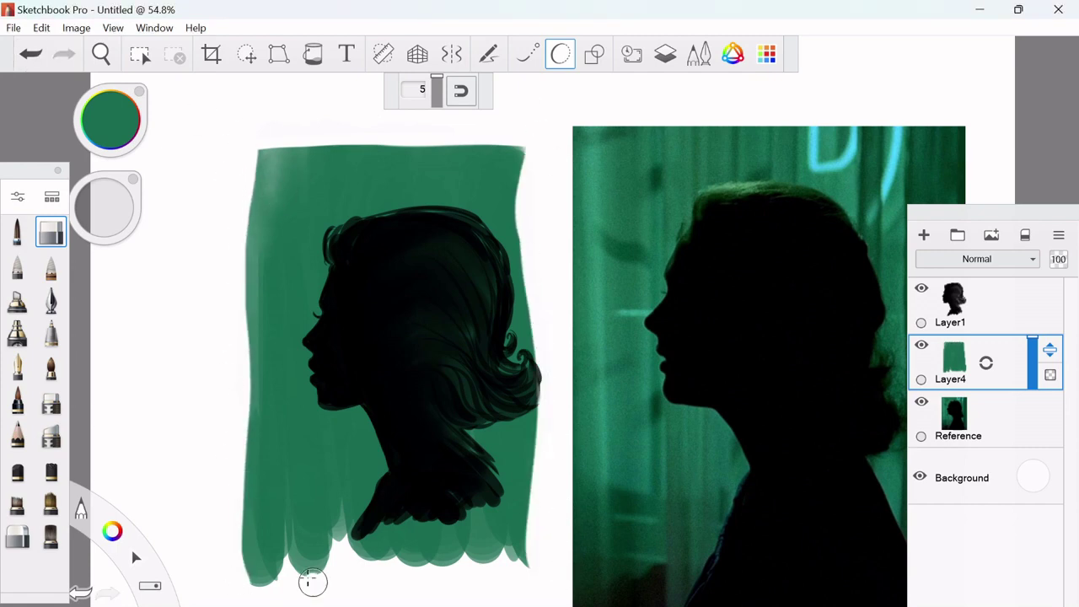
left_click(17, 266)
mouse_move(283, 586)
left_mouse_down()
mouse_move(286, 492)
mouse_move(344, 509)
mouse_move(392, 549)
mouse_move(402, 583)
mouse_move(511, 494)
mouse_move(438, 581)
mouse_move(278, 574)
mouse_move(475, 573)
mouse_move(270, 595)
left_mouse_up()
- Restore the Layers panel from the panels list
key("ctrl+l")
left_click(154, 28)
left_click(207, 179)
- On Layer1, paint the silhouette's shoulders black and extend its base downward
key("e")
key("b")
left_click(474, 320, "alt")
mouse_move(380, 524)
left_mouse_down()
mouse_move(497, 515)
mouse_move(470, 510)
mouse_move(523, 521)
left_mouse_up()
mouse_move(486, 479)
left_mouse_down()
mouse_move(497, 517)
mouse_move(480, 529)
mouse_move(537, 514)
mouse_move(505, 498)
left_mouse_up()
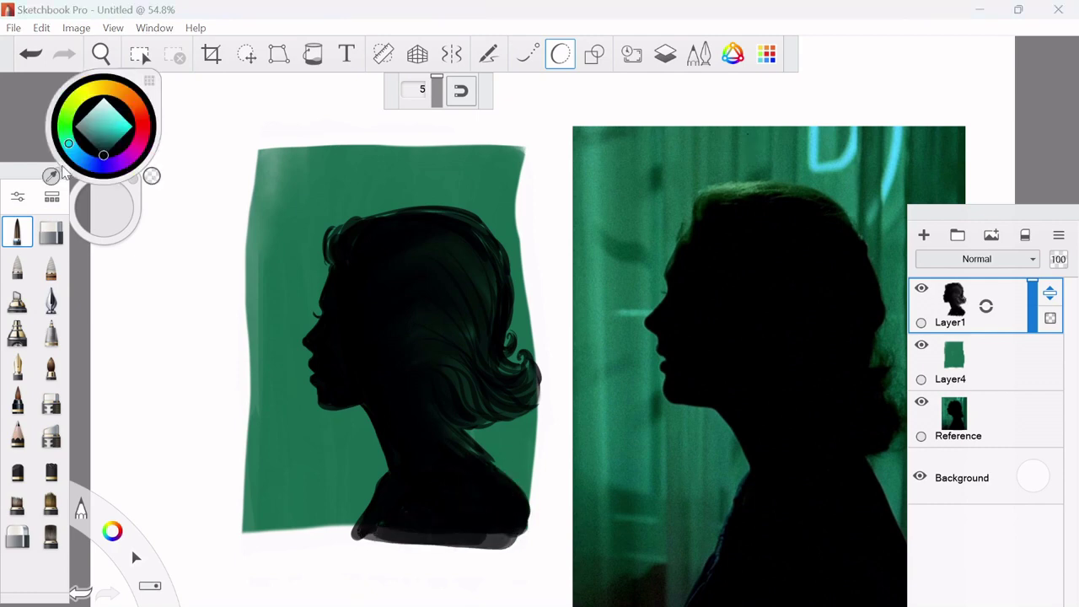
- Eyedrop the cyan neon colour from the reference and add a new layer above Reference
left_click(827, 142, "alt")
left_click(995, 419)
left_click(924, 234)
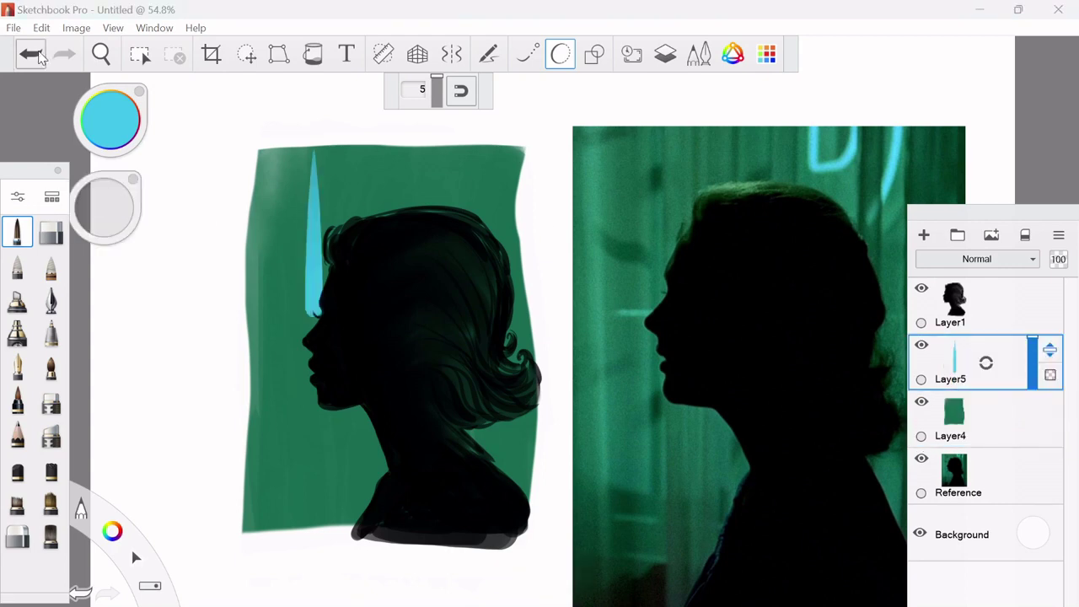
- On Layer5, lay out a straight vertical guide line for the neon sign
left_click(988, 366)
left_click_drag(1033, 349, 1036, 371)
key("ctrl+z")
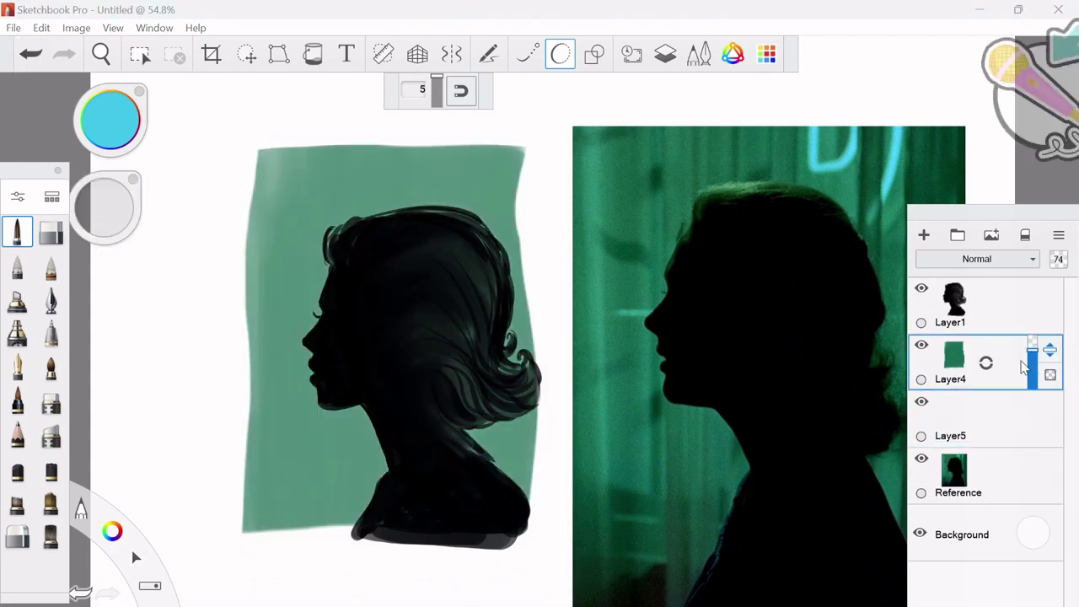
left_click(969, 419)
left_click(595, 54)
left_click_drag(362, 171, 365, 325)
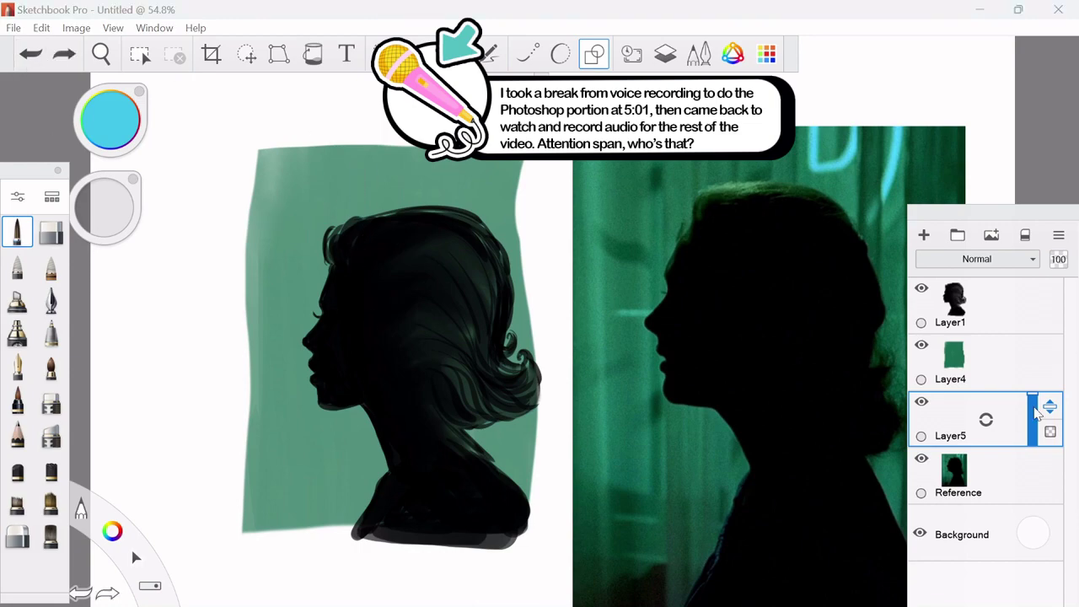
left_click_drag(970, 419, 970, 358)
- Switch to the Glow Neon brush and draw the vertical and diagonal neon segments
left_click(51, 196)
left_click_drag(398, 321, 402, 525)
left_click(144, 414)
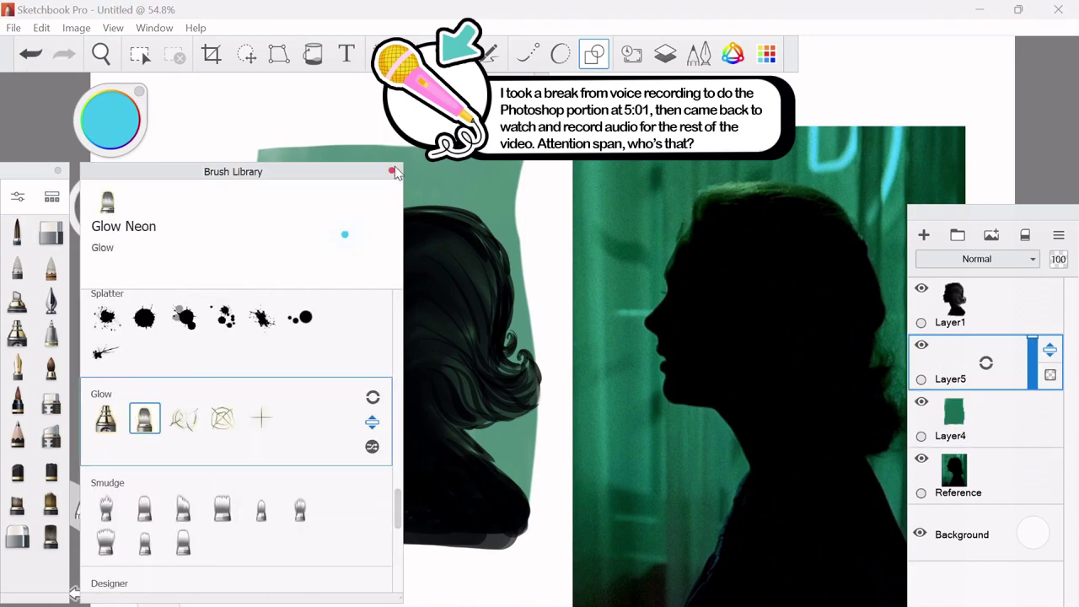
left_click_drag(347, 350, 346, 350)
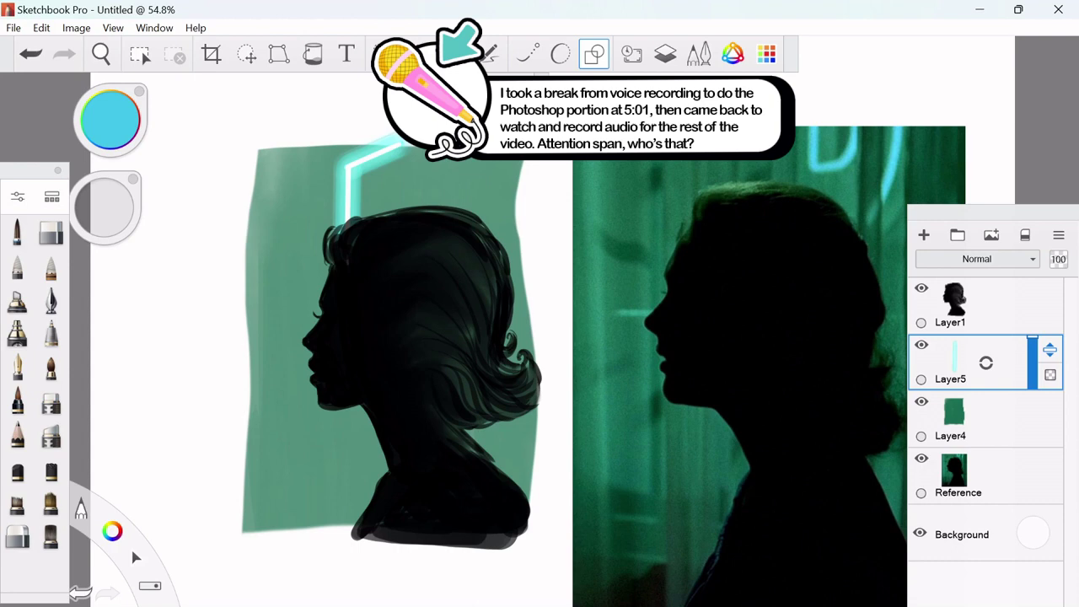
left_click_drag(347, 169, 466, 221)
key("ctrl+z")
- Add a longer neon arc on the right, an inner curve, and a vertical neon stem
key("o")
left_click_drag(460, 160, 481, 215)
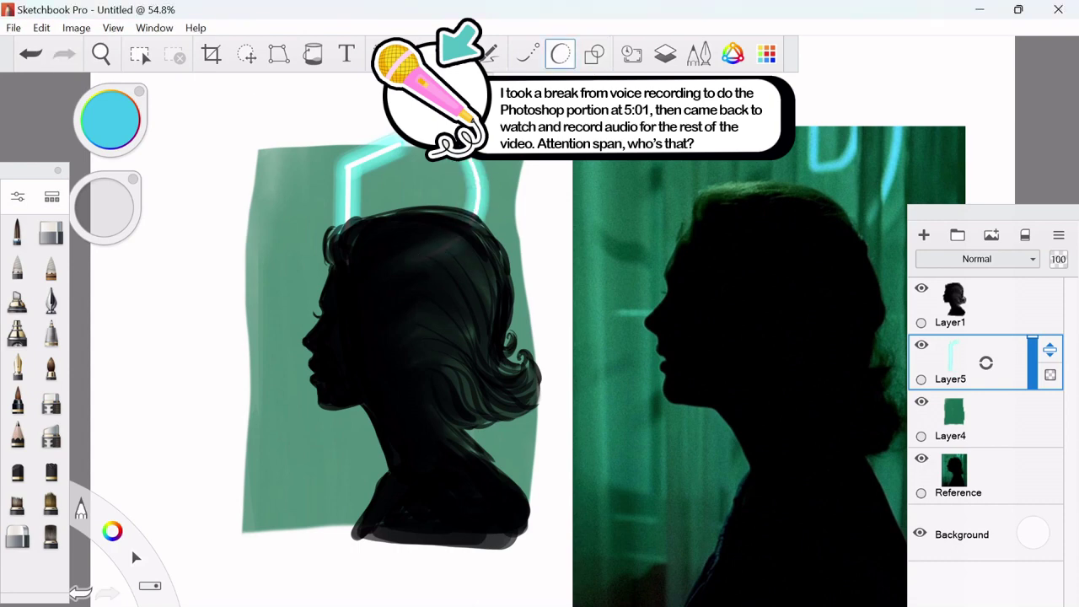
left_click_drag(425, 175, 434, 206)
key("l")
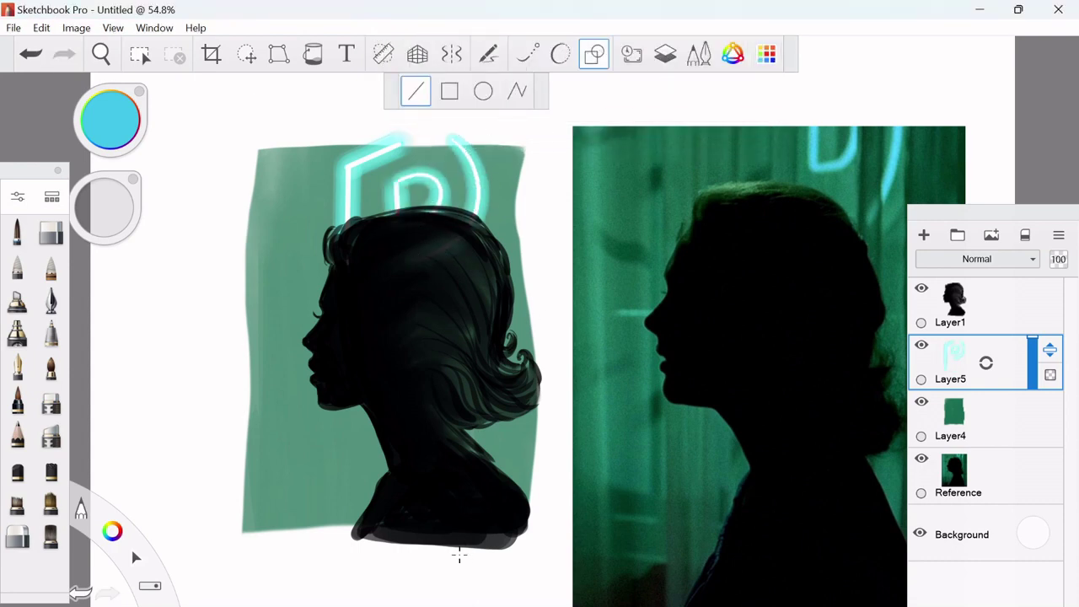
left_click_drag(368, 451, 369, 509)
key("ctrl+z")
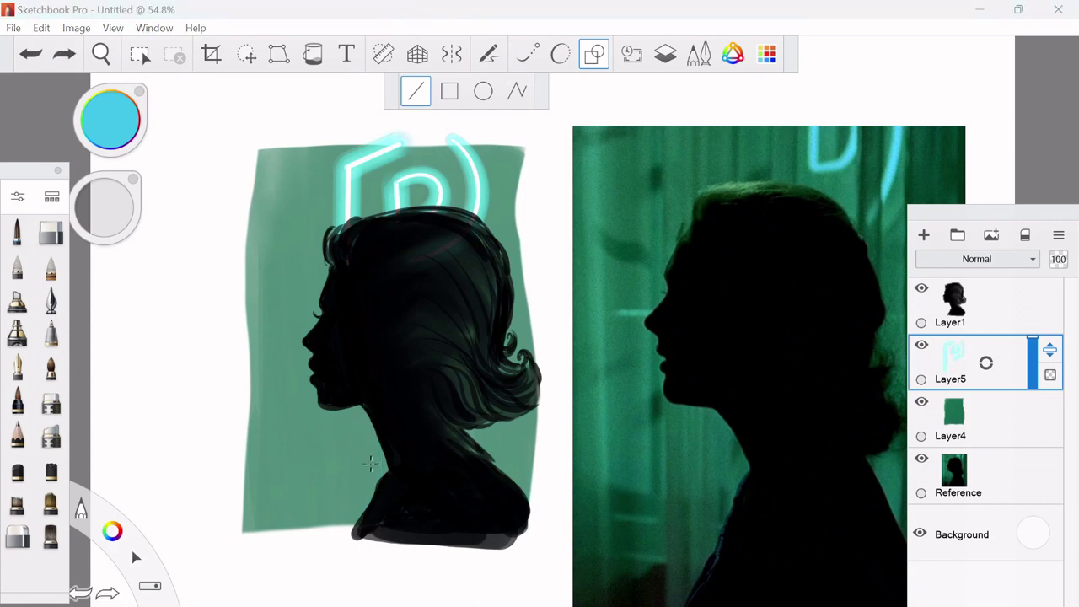
left_click_drag(372, 451, 371, 509)
- Make the green background more opaque and erase neon glow above the green panel
left_click(953, 414)
left_click_drag(986, 419, 1004, 379)
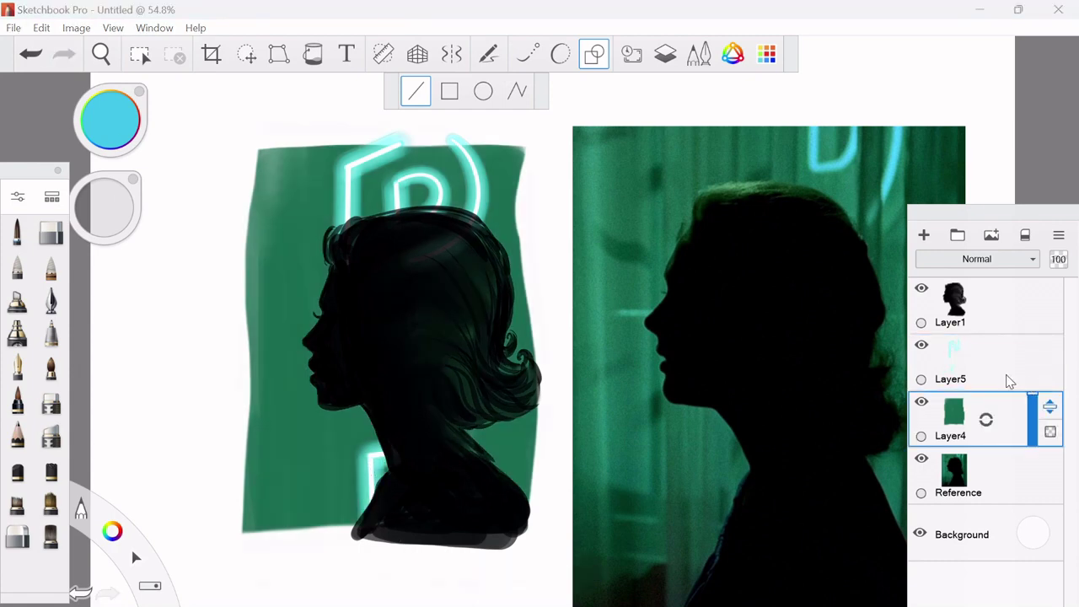
left_click(1004, 379)
left_click(51, 232)
mouse_move(313, 128)
left_mouse_down()
mouse_move(413, 139)
mouse_move(200, 135)
left_mouse_up()
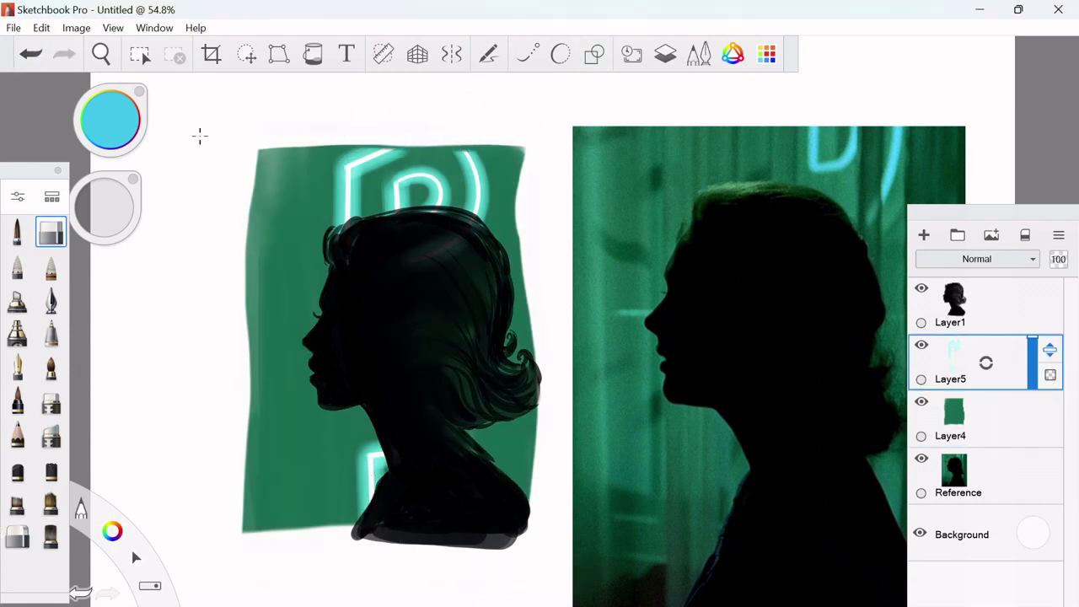
left_click(1007, 433)
- On a new layer, paint dark green at brush size about 114.7 along the panel's sides
key("ctrl+shift+n")
key("e")
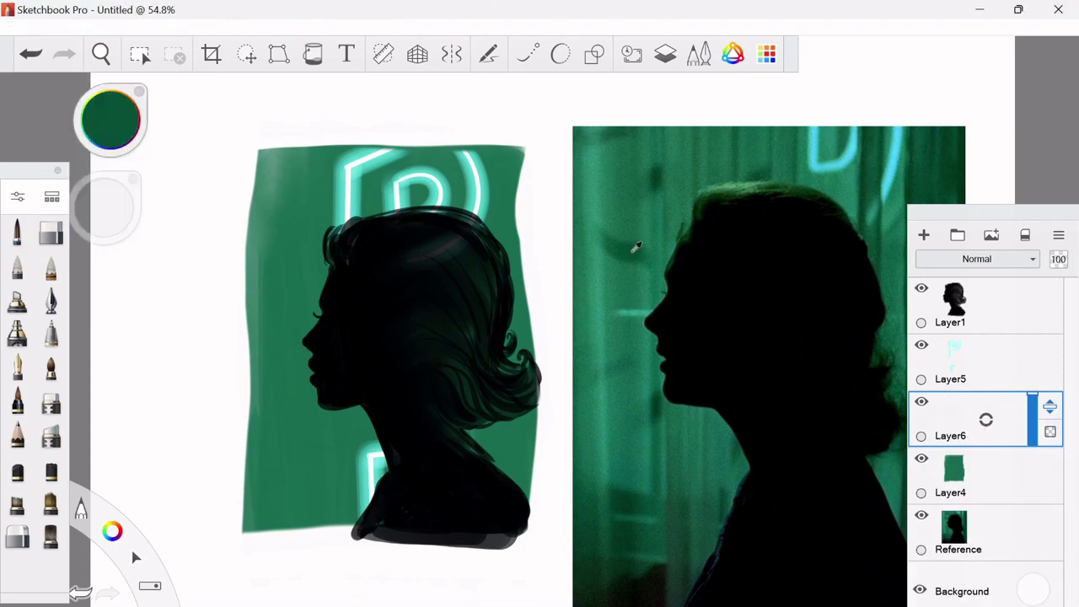
mouse_move(253, 160)
left_mouse_down()
mouse_move(256, 435)
mouse_move(241, 387)
mouse_move(224, 448)
left_mouse_up()
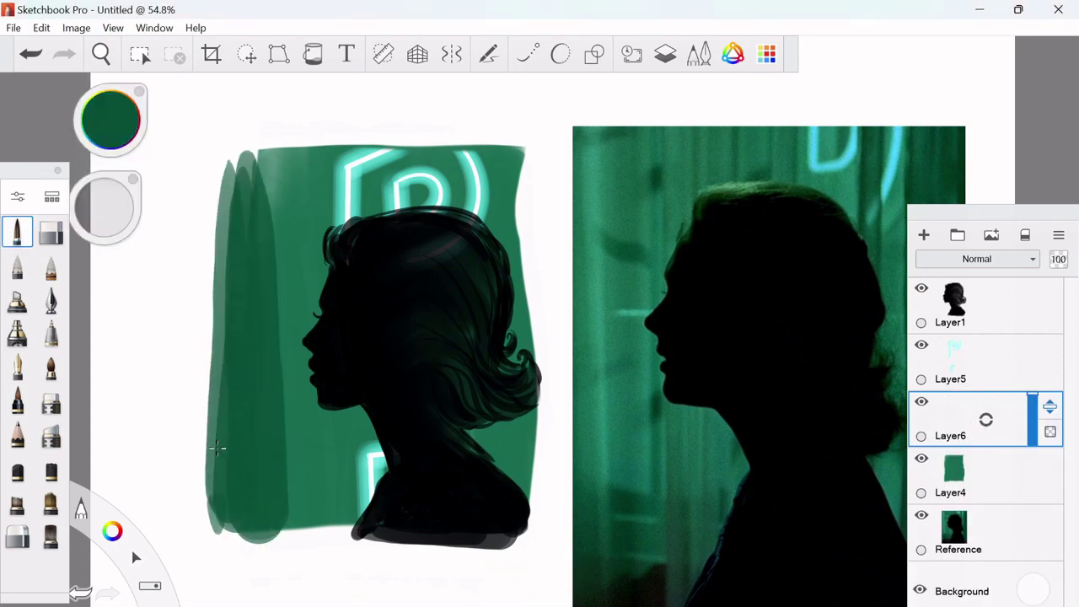
mouse_move(219, 152)
left_mouse_down()
mouse_move(257, 218)
mouse_move(287, 531)
left_mouse_up()
left_click_drag(510, 156, 527, 560)
left_click_drag(544, 548, 534, 279)
- Darken and patch the panel's left edge, then merge Layer6 down into Layer4
left_click(51, 265)
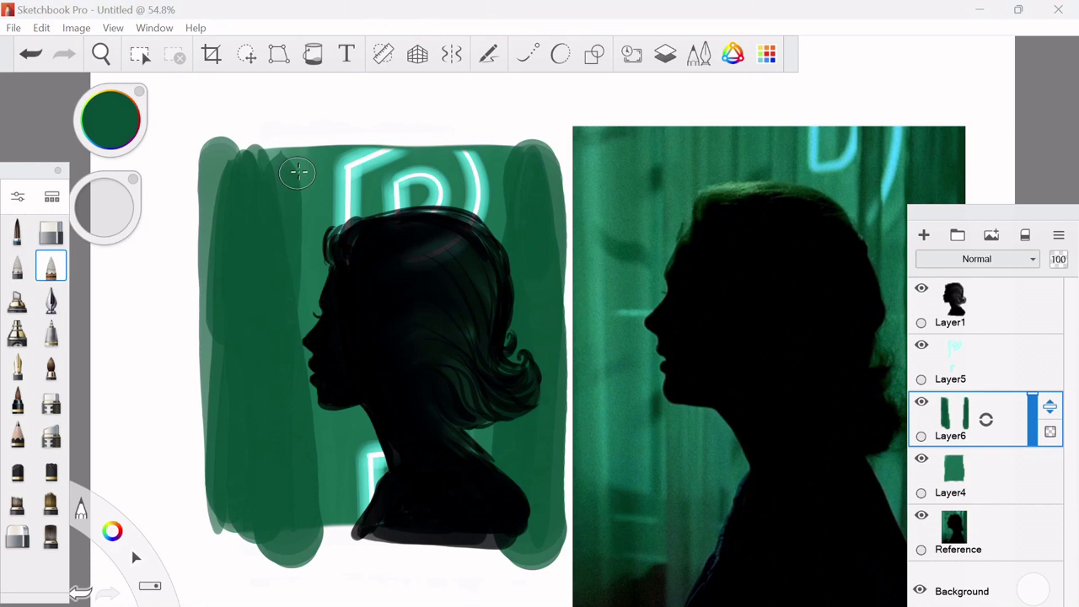
left_click_drag(290, 114, 323, 496)
key("ctrl+z")
left_click(17, 266)
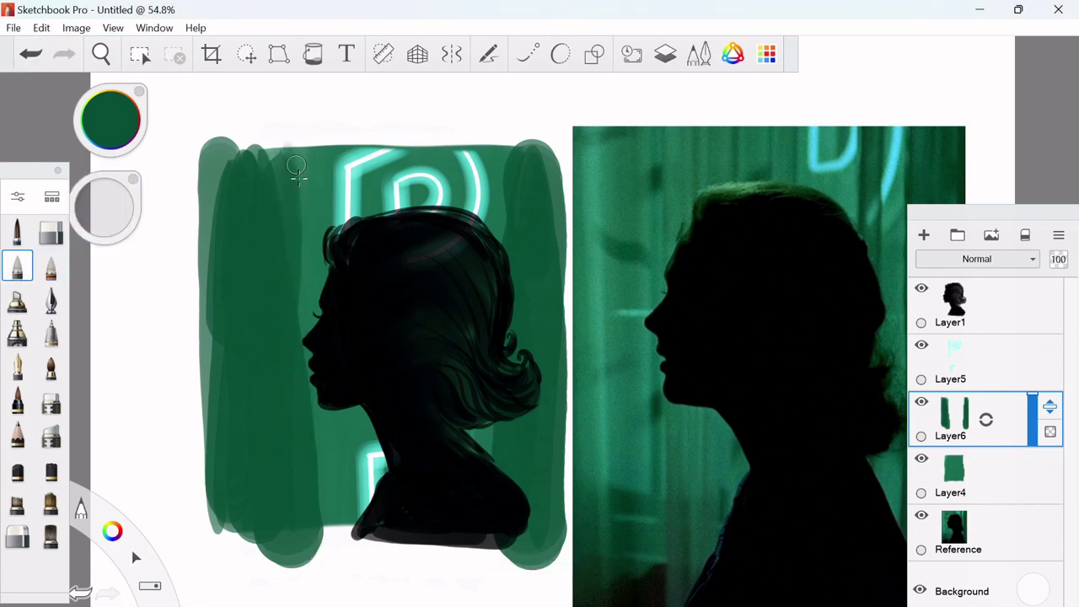
left_click_drag(204, 203, 208, 437)
left_click_drag(218, 156, 214, 475)
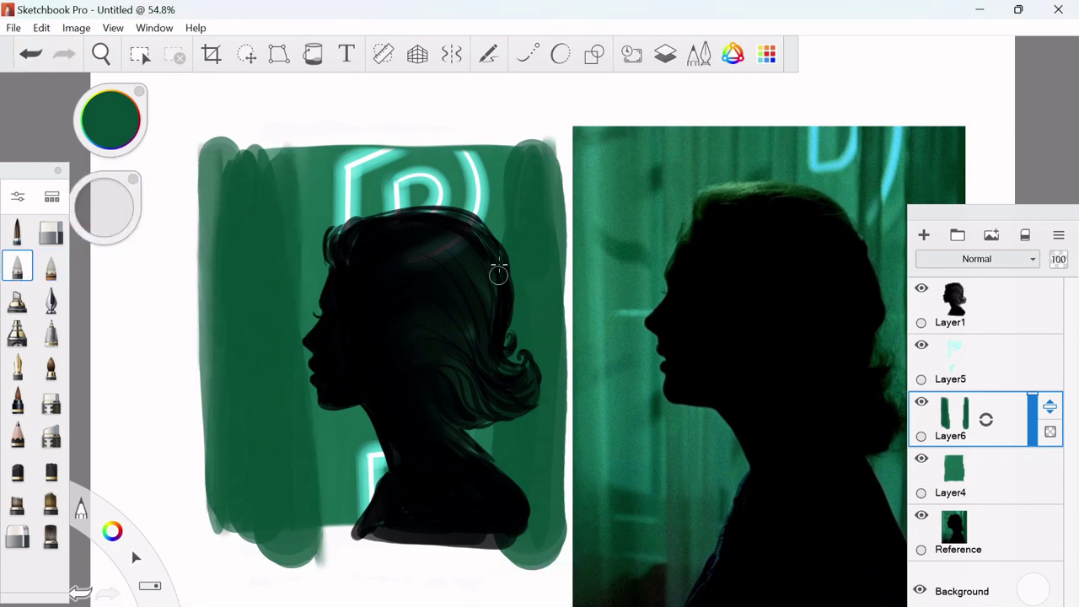
left_click_drag(978, 419, 993, 491)
- Add faint strokes at the top-left and dark-green strokes along the bottom-left edge
left_click_drag(289, 159, 287, 120)
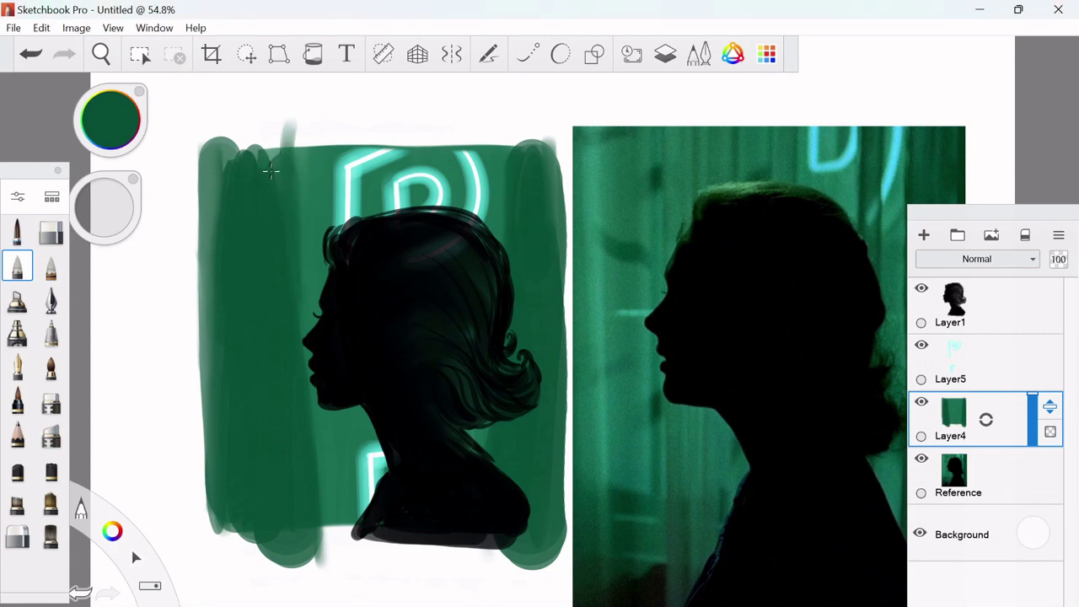
mouse_move(261, 184)
left_mouse_down()
mouse_move(255, 128)
mouse_move(229, 169)
left_mouse_up()
left_click_drag(241, 498, 226, 553)
left_click_drag(331, 506, 344, 526)
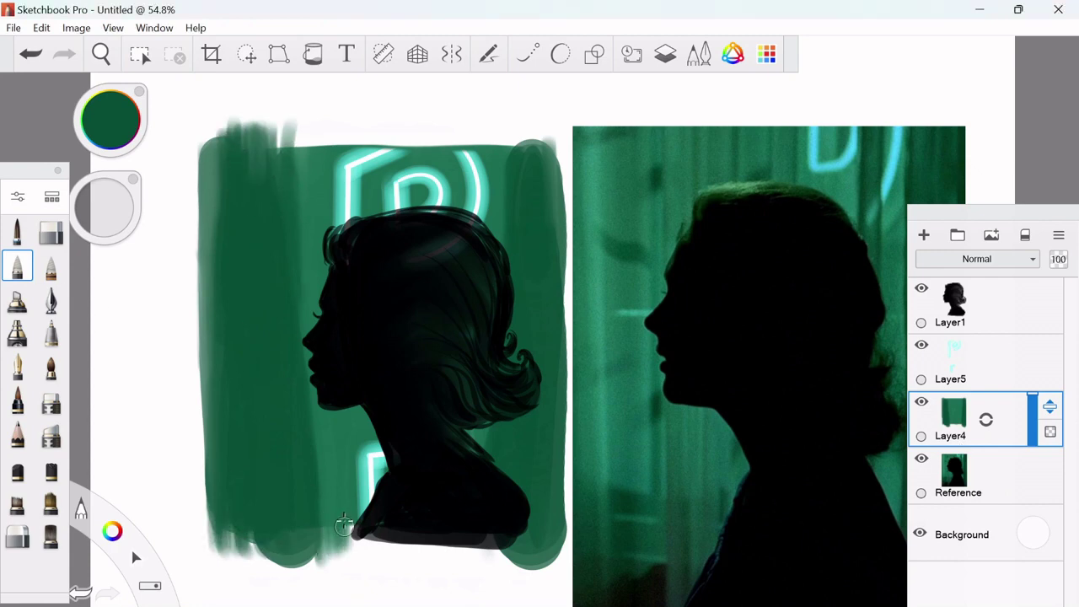
- Paint lighter vertical strokes down the left side and extend the top edge above the forehead
mouse_move(292, 160)
left_mouse_down()
mouse_move(256, 316)
mouse_move(282, 118)
left_mouse_up()
mouse_move(295, 182)
left_mouse_down()
mouse_move(307, 126)
mouse_move(291, 114)
left_mouse_up()
left_click_drag(258, 190, 262, 323)
left_click_drag(253, 388, 249, 555)
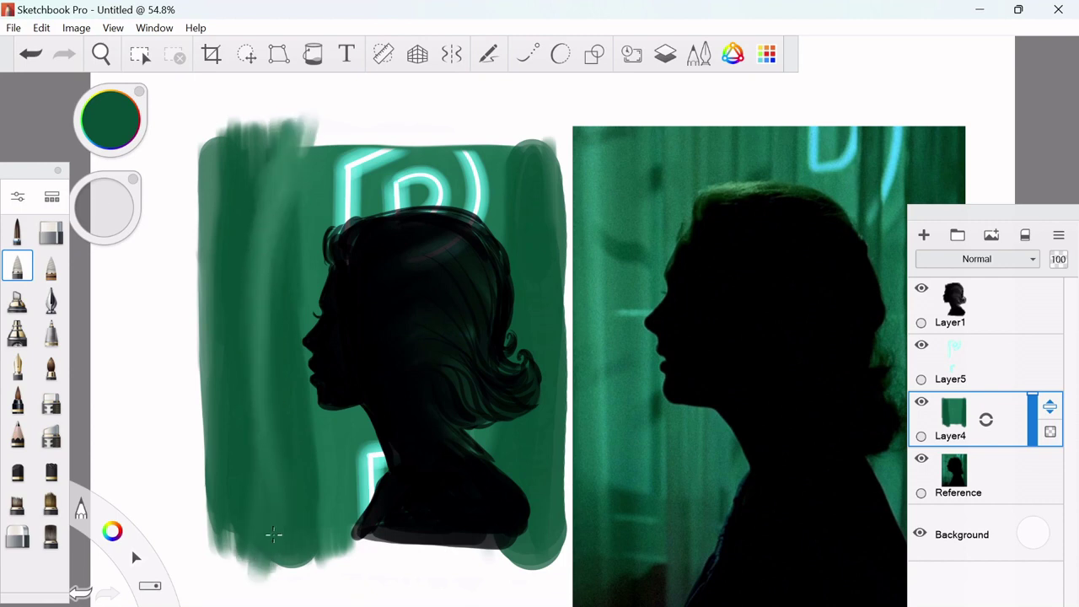
left_click_drag(311, 253, 316, 118)
left_click_drag(322, 194, 324, 113)
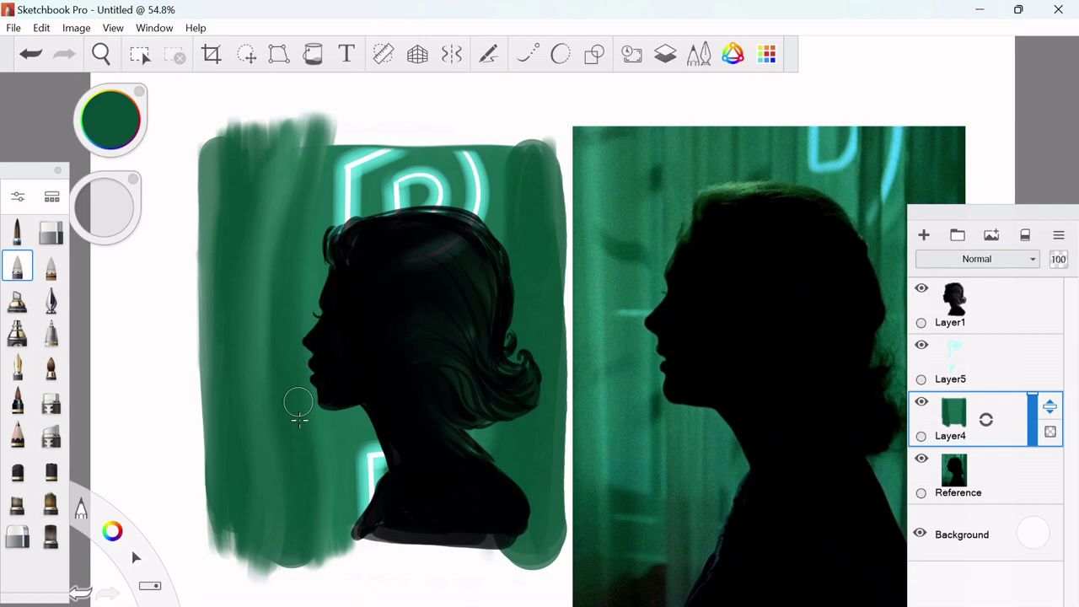
- On a new layer, draw straight dark-green lines and a light-green horizontal bar
left_click(17, 232)
key("ctrl+shift+n")
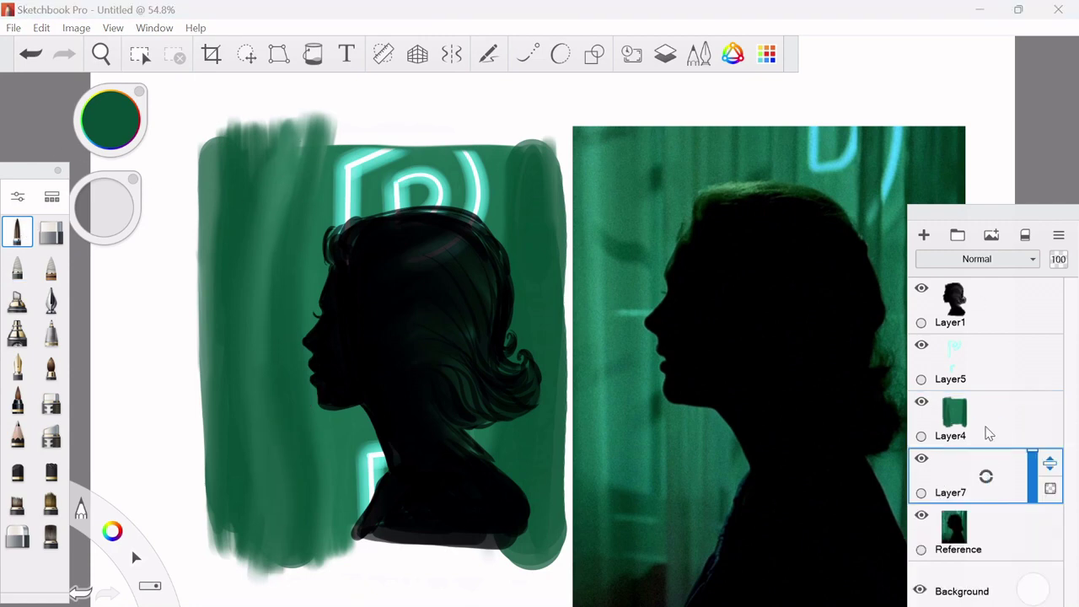
left_click(594, 54)
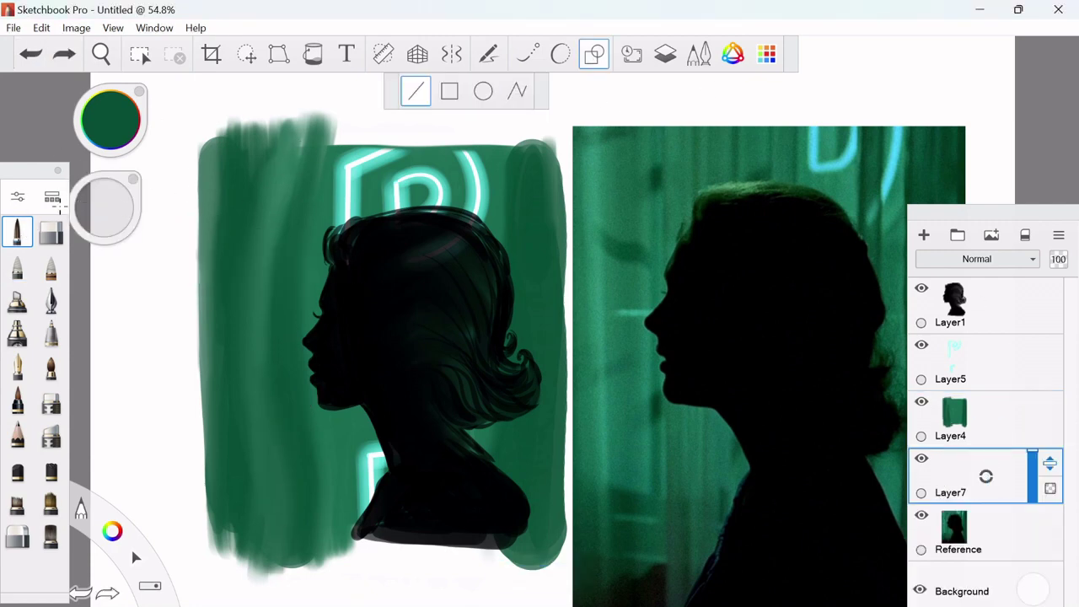
left_click_drag(184, 248, 373, 276)
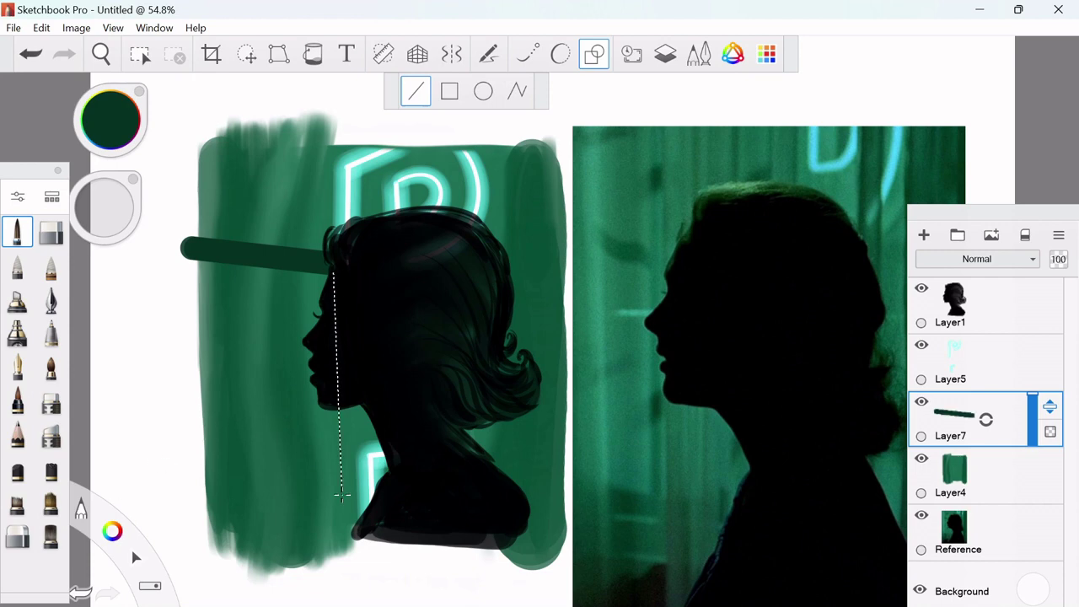
left_click_drag(341, 494, 341, 511)
left_click_drag(344, 519, 204, 518)
left_click_drag(111, 127, 111, 102)
left_click_drag(186, 299, 294, 300)
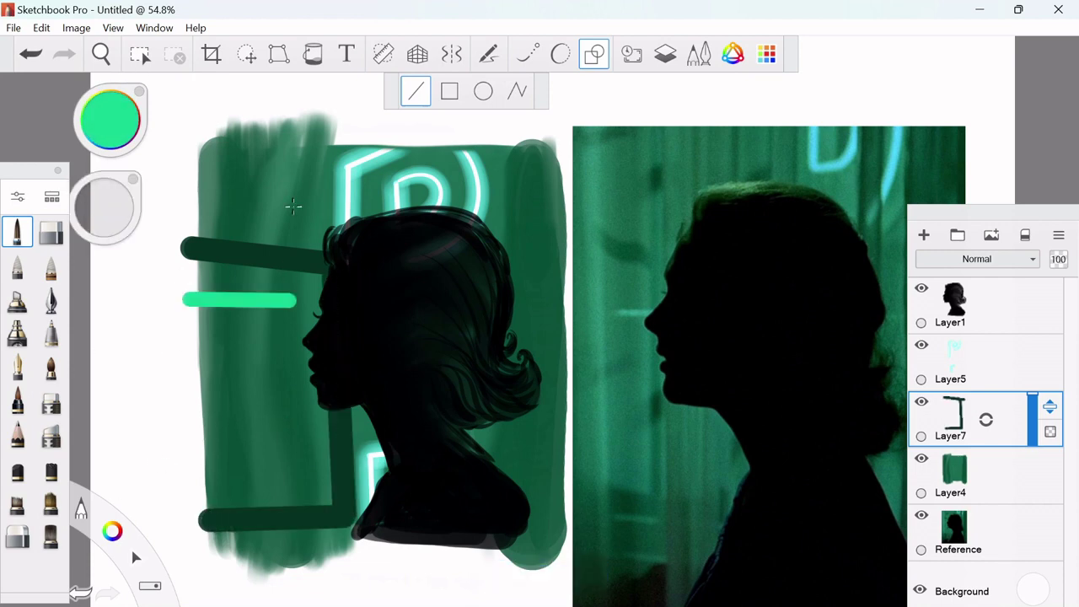
- Set the lines layer to 37 opacity, soften and extend the bands, then merge into Layer4
left_click_drag(1033, 396, 1033, 426)
mouse_move(187, 243)
left_mouse_down()
mouse_move(203, 251)
mouse_move(198, 302)
left_mouse_up()
left_click_drag(203, 510, 211, 526)
left_click(50, 265)
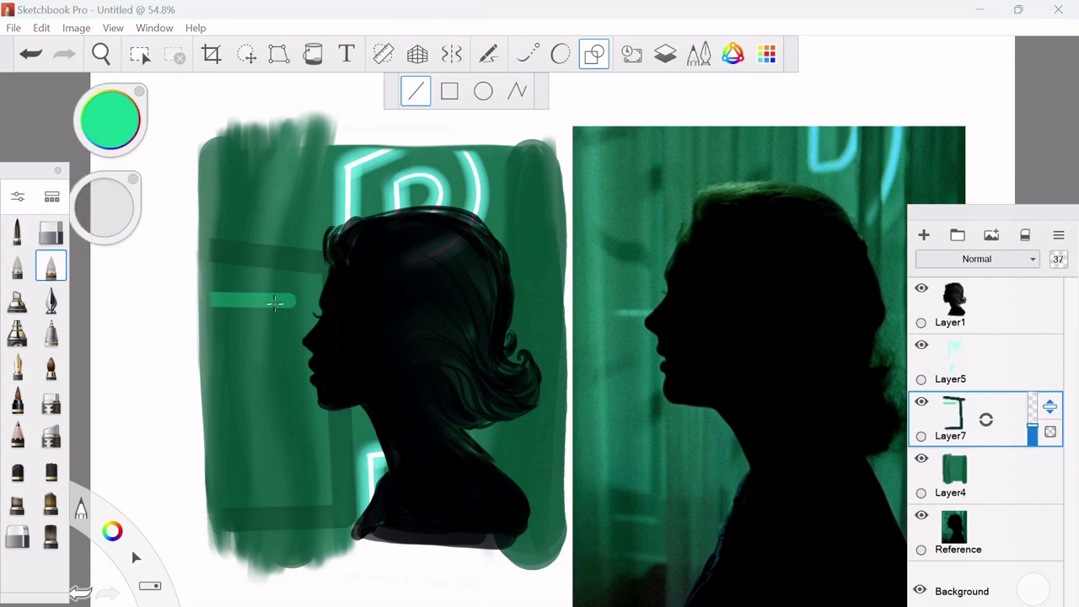
left_click_drag(275, 302, 319, 303)
mouse_move(207, 316)
left_mouse_down()
mouse_move(245, 360)
mouse_move(231, 318)
mouse_move(229, 331)
left_mouse_up()
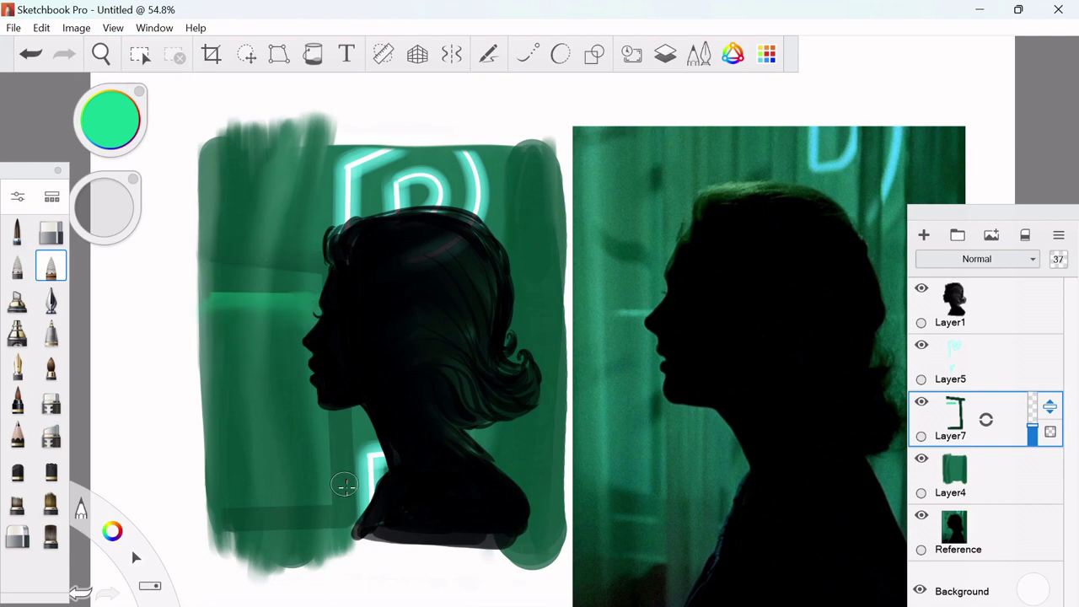
left_click_drag(205, 520, 222, 527)
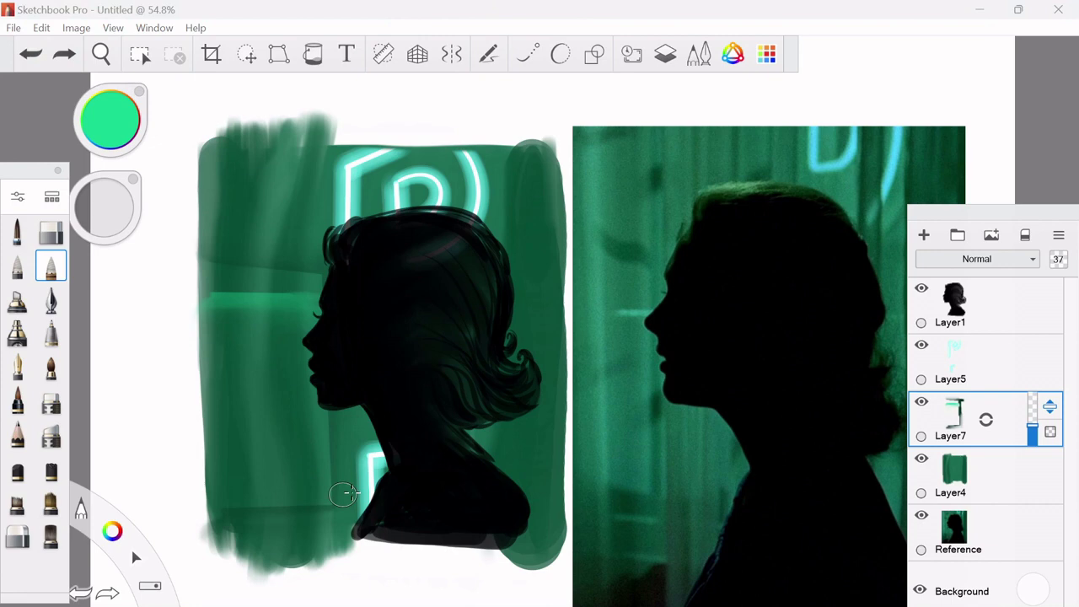
mouse_move(969, 417)
left_mouse_down()
mouse_move(1007, 378)
mouse_move(1012, 336)
left_mouse_up()
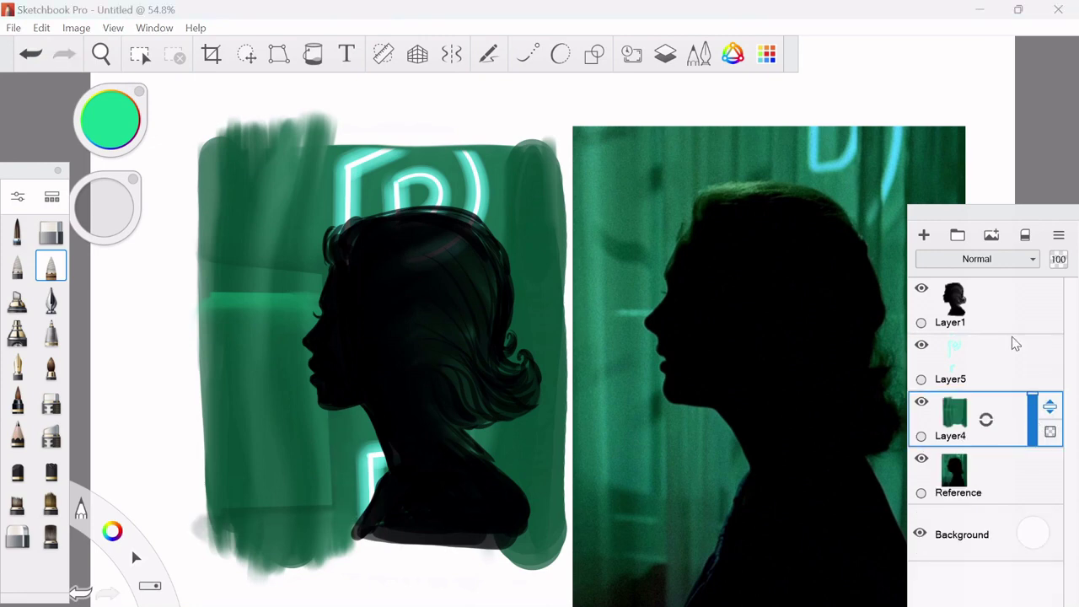
- Erase stray green to square off the block's top, left and bottom edges
mouse_move(106, 207)
left_mouse_down()
mouse_move(84, 204)
mouse_move(87, 186)
left_mouse_up()
left_click(51, 232)
left_click_drag(181, 296, 205, 295)
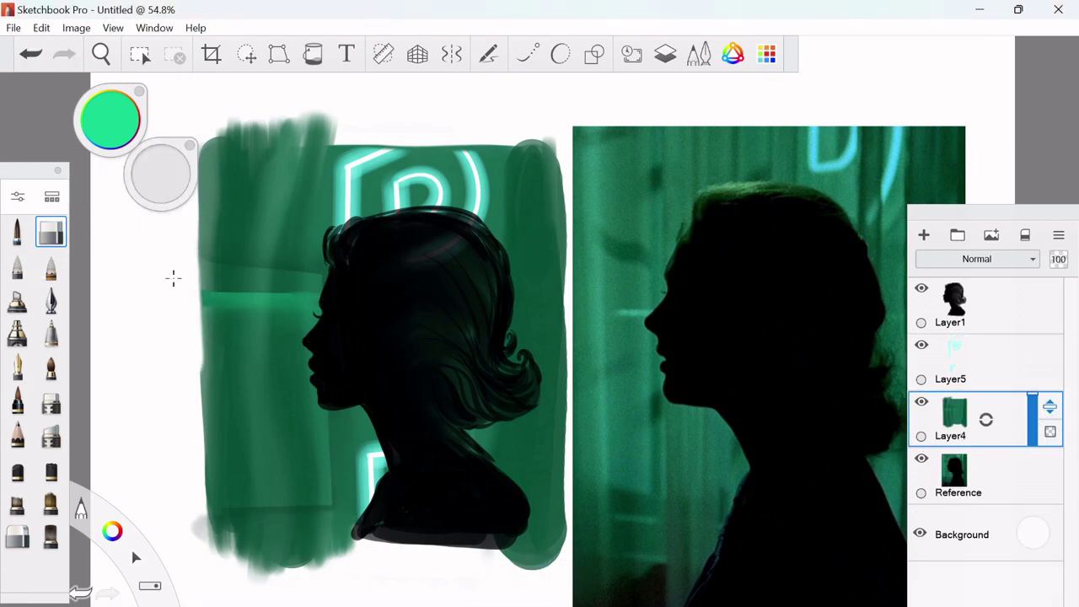
mouse_move(207, 127)
left_mouse_down()
mouse_move(552, 125)
mouse_move(506, 147)
left_mouse_up()
left_click_drag(560, 580, 207, 540)
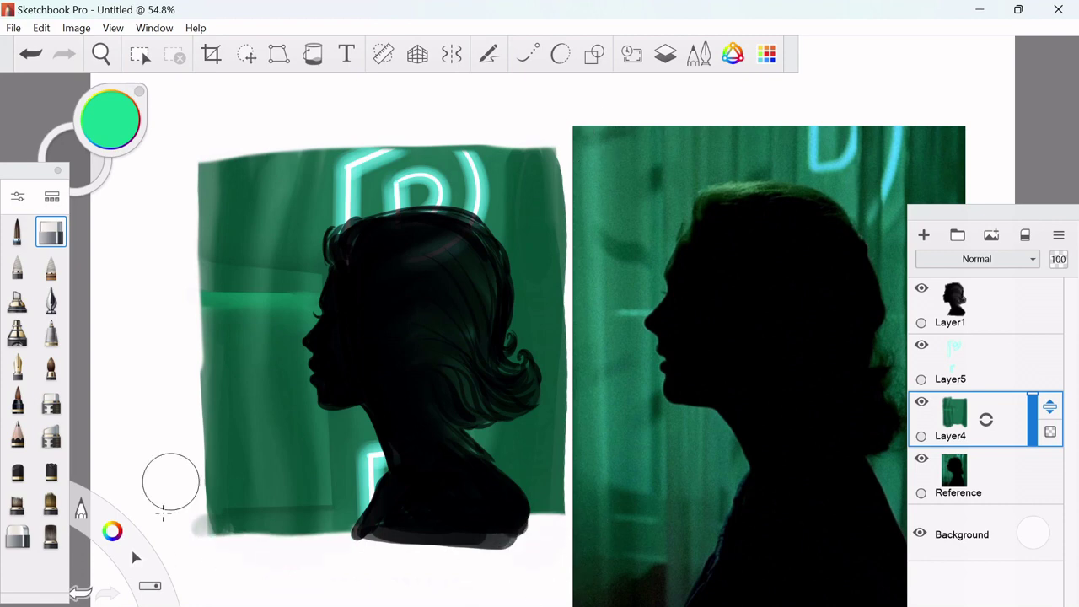
- On Layer1, trim the silhouette's bottom into a clean straight line
left_click(952, 303)
left_click_drag(547, 551, 354, 529)
left_click(80, 594)
left_click_drag(496, 553, 362, 561)
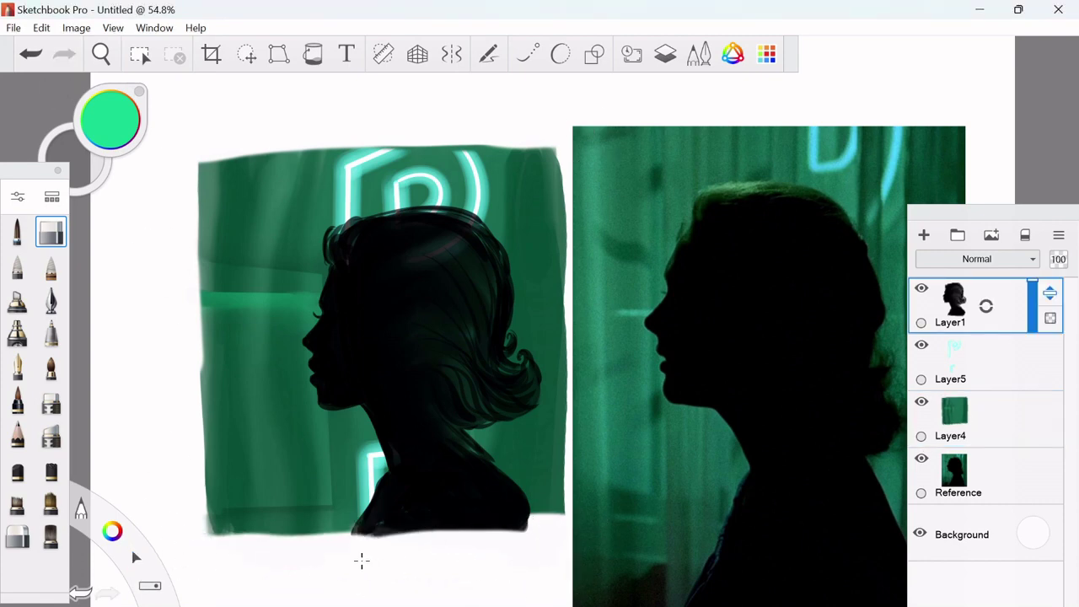
- Back on Layer4, draw a straight vertical stroke down the green backdrop
left_click(953, 413)
left_click(17, 266)
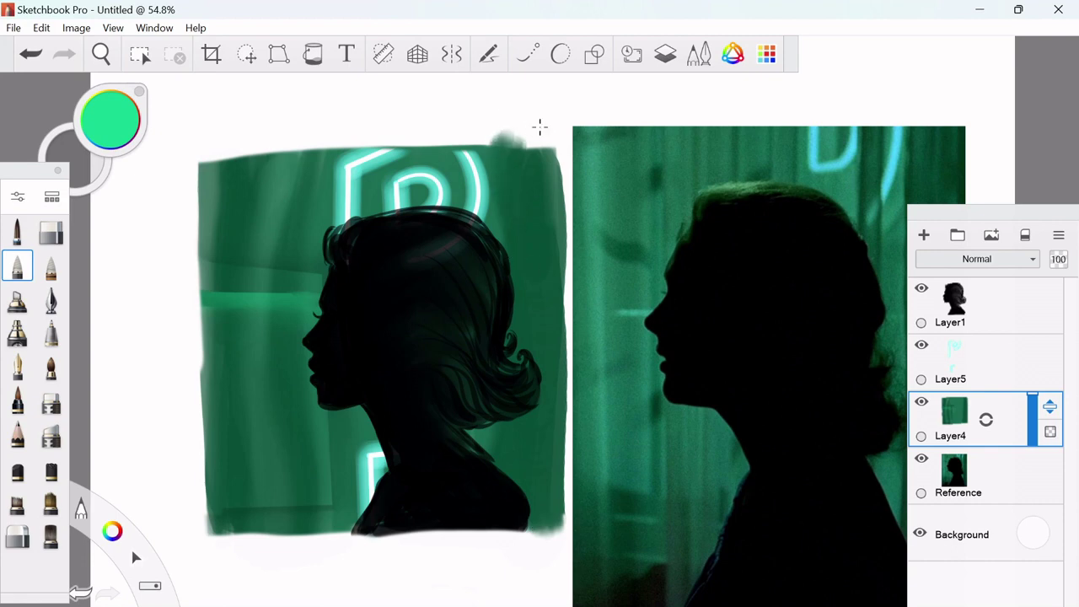
left_click(594, 54)
left_click_drag(285, 150, 299, 554)
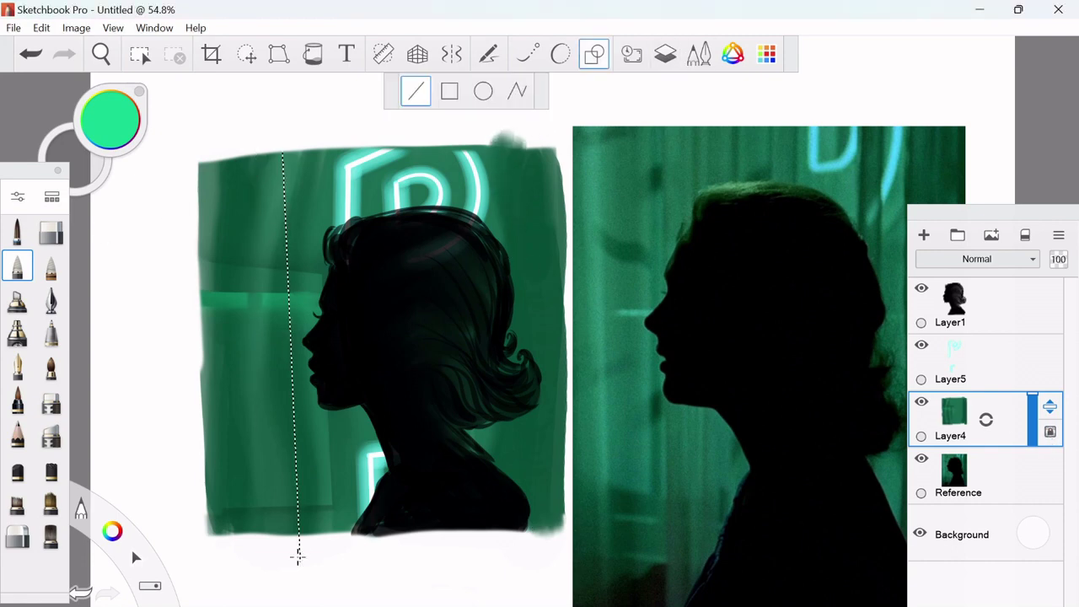
- Duplicate Layer4 into Layer4-1 and hide the original Layer4
key("ctrl+z")
key("ctrl+d")
left_click(921, 458)
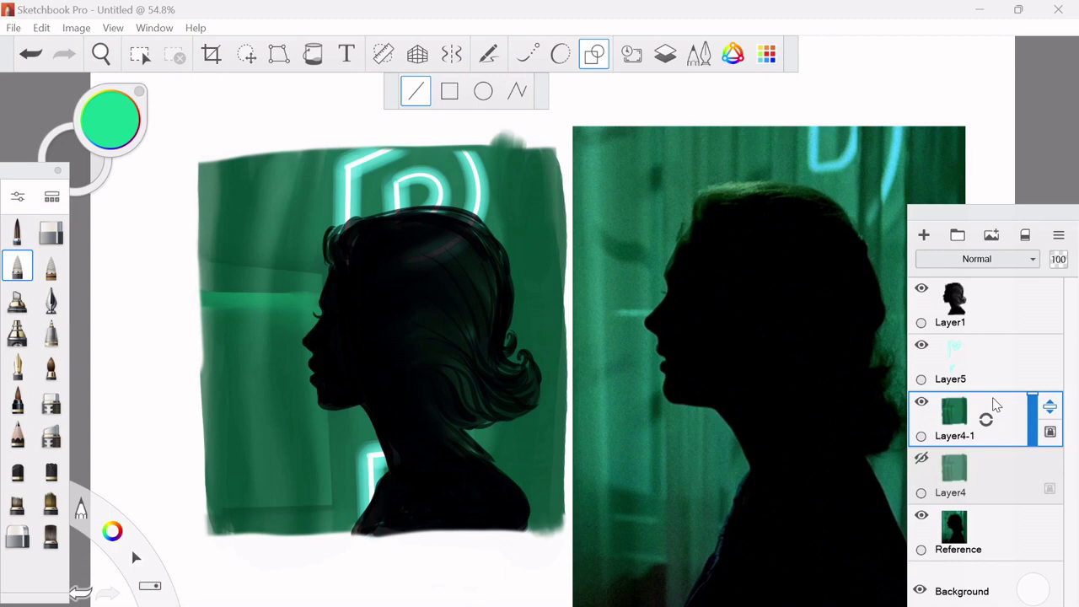
- Draw four bright green vertical lines across the left and right of the background
left_click(17, 232)
left_click_drag(228, 156, 228, 535)
left_click_drag(265, 156, 265, 535)
left_click_drag(516, 150, 518, 531)
left_click_drag(514, 150, 524, 558)
- Blend the bright vertical lines into soft green streaks with a blending brush
left_click(51, 267)
left_click_drag(230, 537, 229, 155)
mouse_move(265, 536)
left_mouse_down()
mouse_move(264, 149)
mouse_move(270, 536)
left_mouse_up()
left_click_drag(524, 582, 524, 582)
left_click(595, 54)
left_click_drag(248, 153, 263, 502)
left_click_drag(221, 535, 253, 173)
mouse_move(228, 261)
left_mouse_down()
mouse_move(224, 144)
mouse_move(228, 472)
left_mouse_up()
mouse_move(278, 157)
left_mouse_down()
mouse_move(279, 506)
mouse_move(241, 379)
left_mouse_up()
left_click_drag(518, 143, 531, 497)
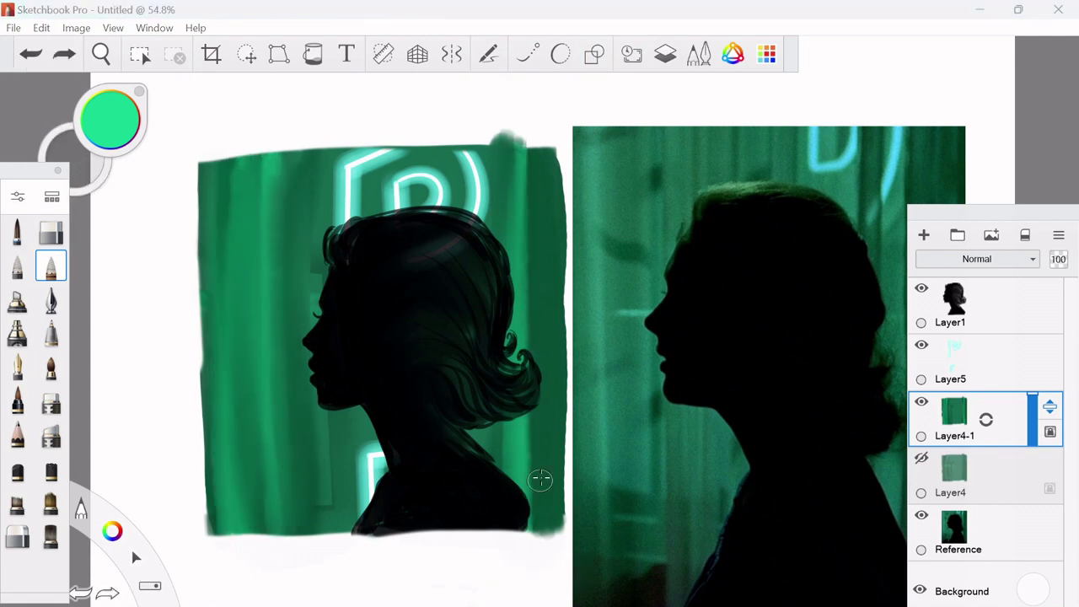
- Show Layer4 again and set Layer4-1 to Screen blend mode at 41% opacity
mouse_move(1032, 396)
left_mouse_down()
mouse_move(1030, 420)
mouse_move(1021, 393)
left_mouse_up()
left_click(1012, 477)
left_click(1030, 410)
left_click(977, 259)
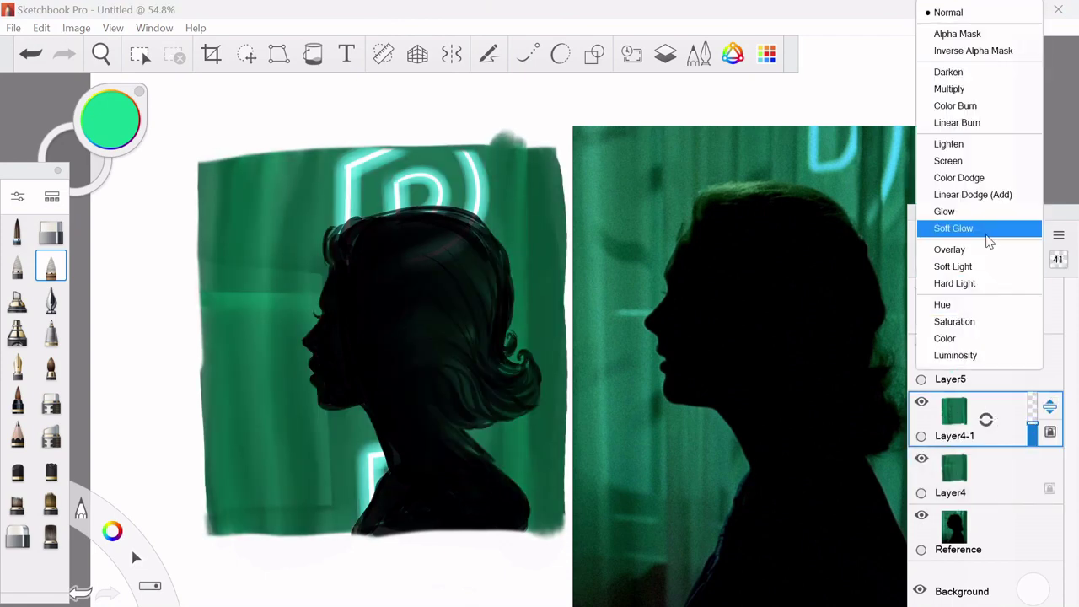
left_click(983, 164)
key("space")
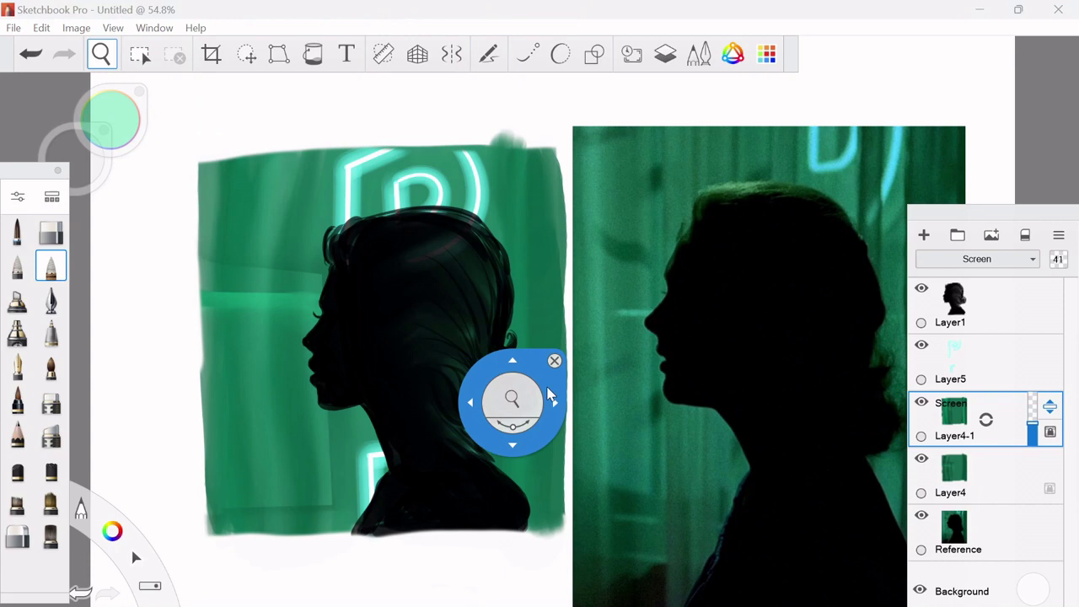
- Add Layer8 on top and paint a light-green highlight along the top of the hair
left_click_drag(510, 392, 446, 335)
key("ctrl+shift+n")
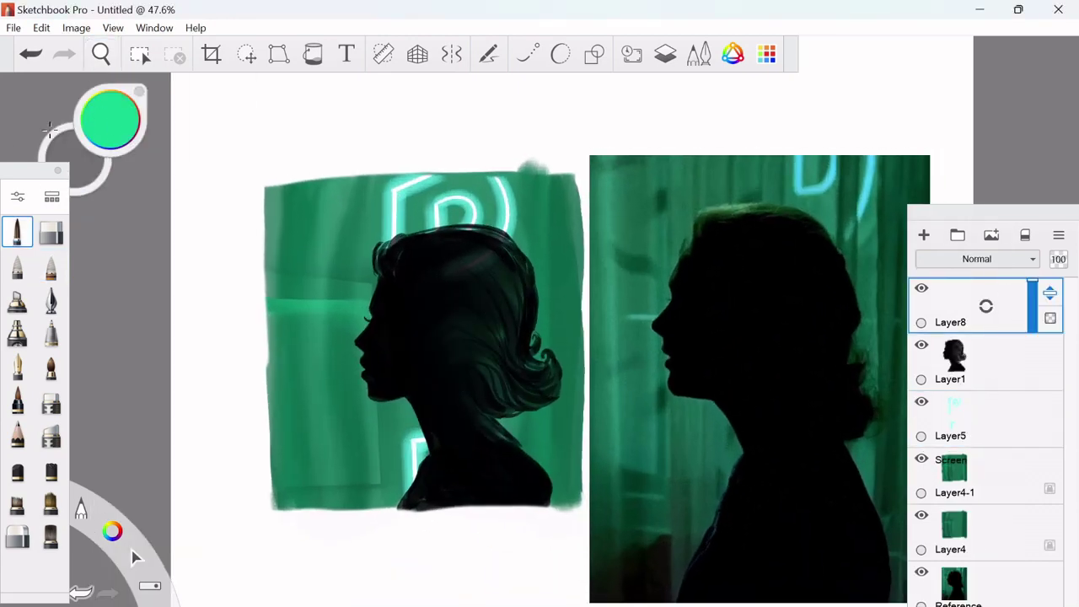
key("o")
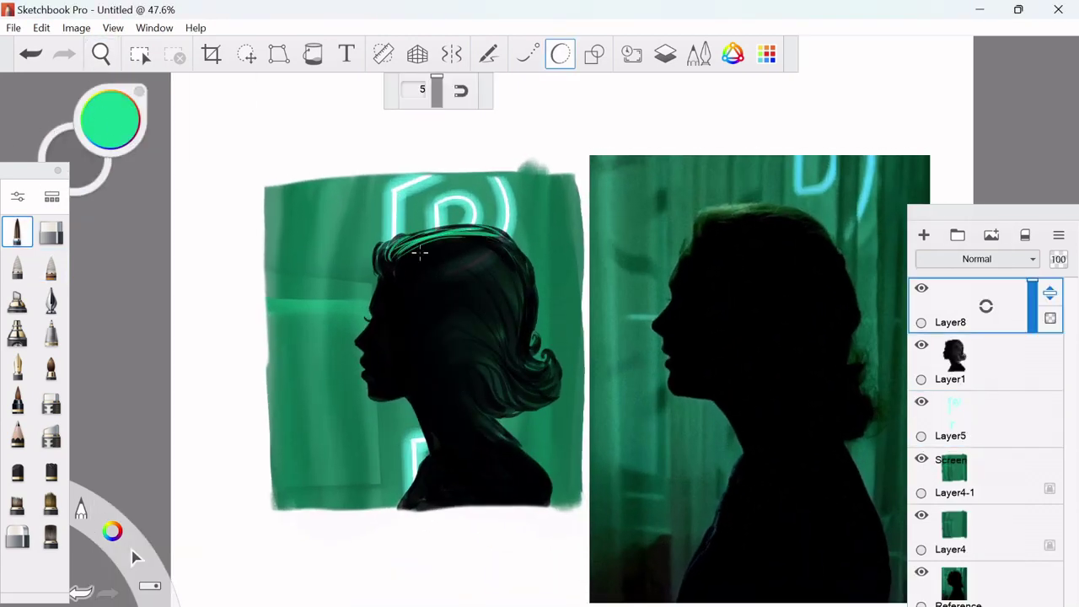
key("e")
left_click_drag(479, 226, 386, 253)
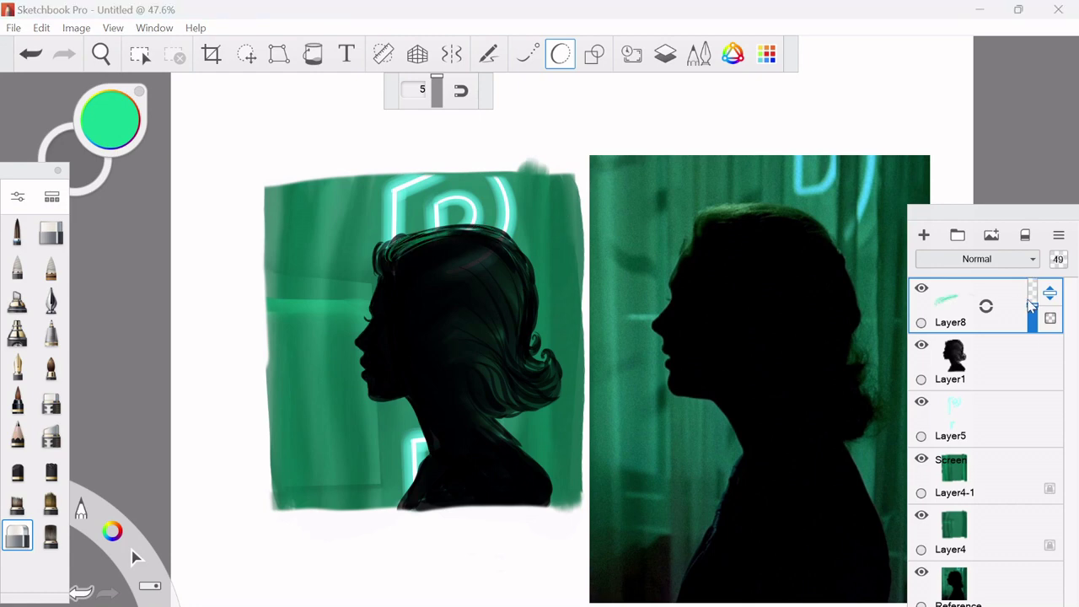
scroll(418, 257, "up", 6)
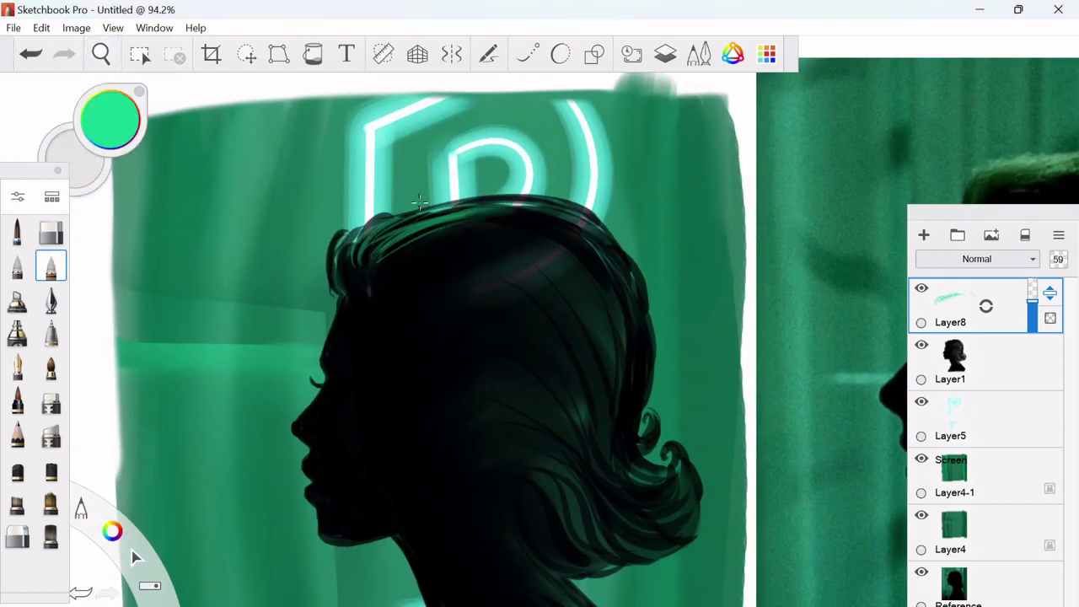
- Zoom in close on the face and pick black as the painting colour
left_click_drag(103, 137, 344, 362)
scroll(356, 448, "up", 4)
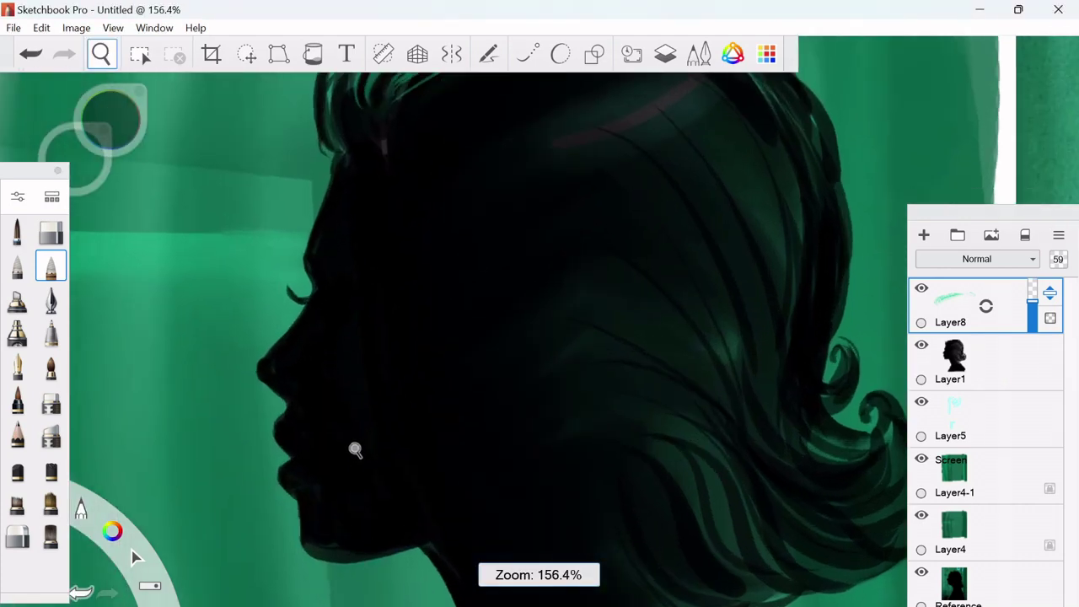
key("e")
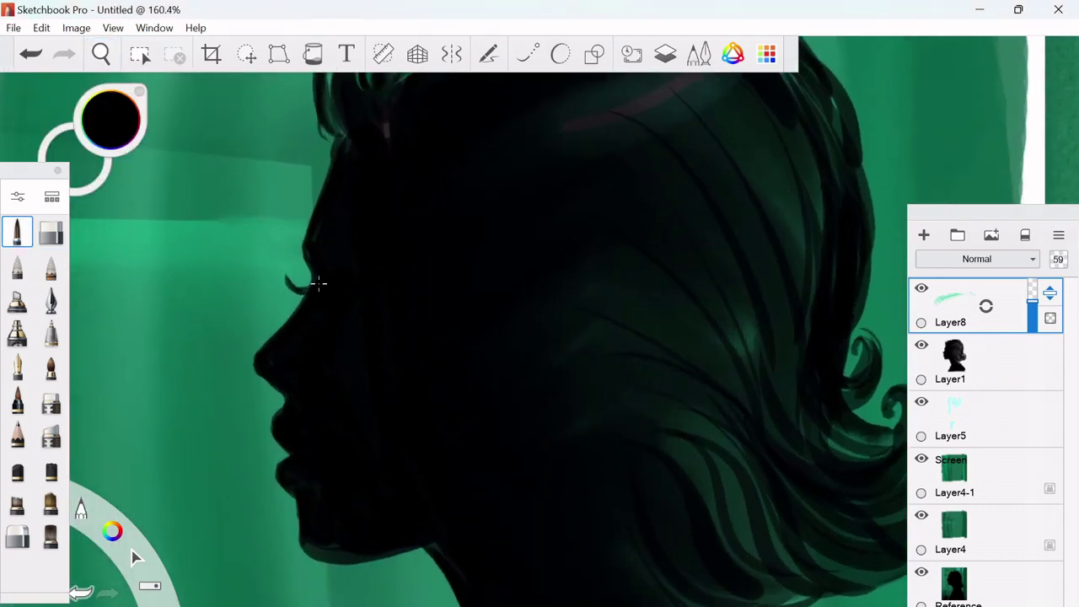
- Darken the silhouette's chin edge on Layer1, undoing the stray jaw underside stroke
left_click_drag(306, 264, 308, 268)
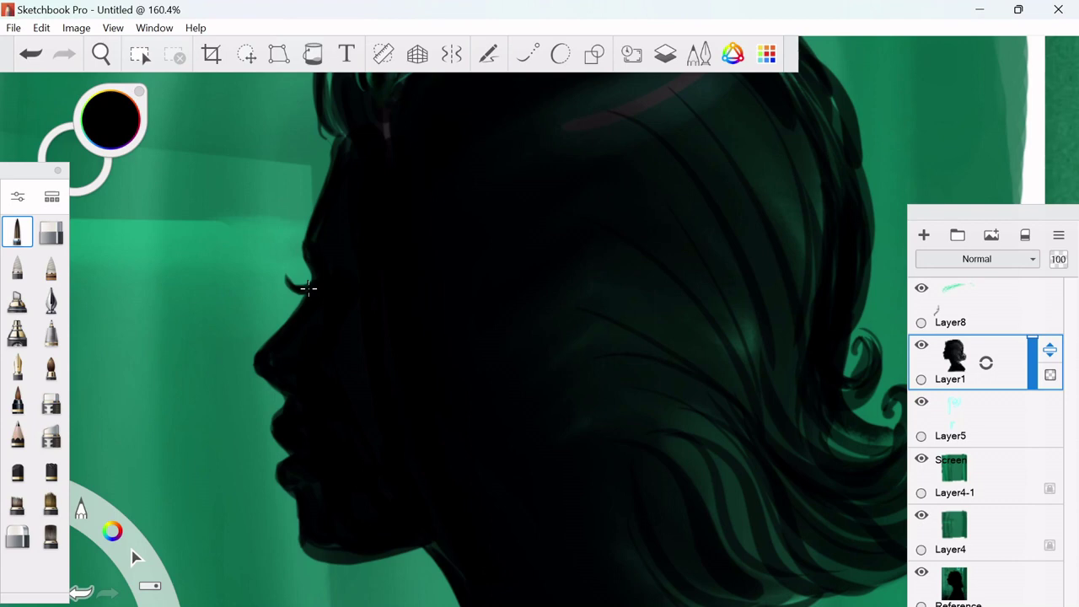
left_click_drag(266, 369, 276, 423)
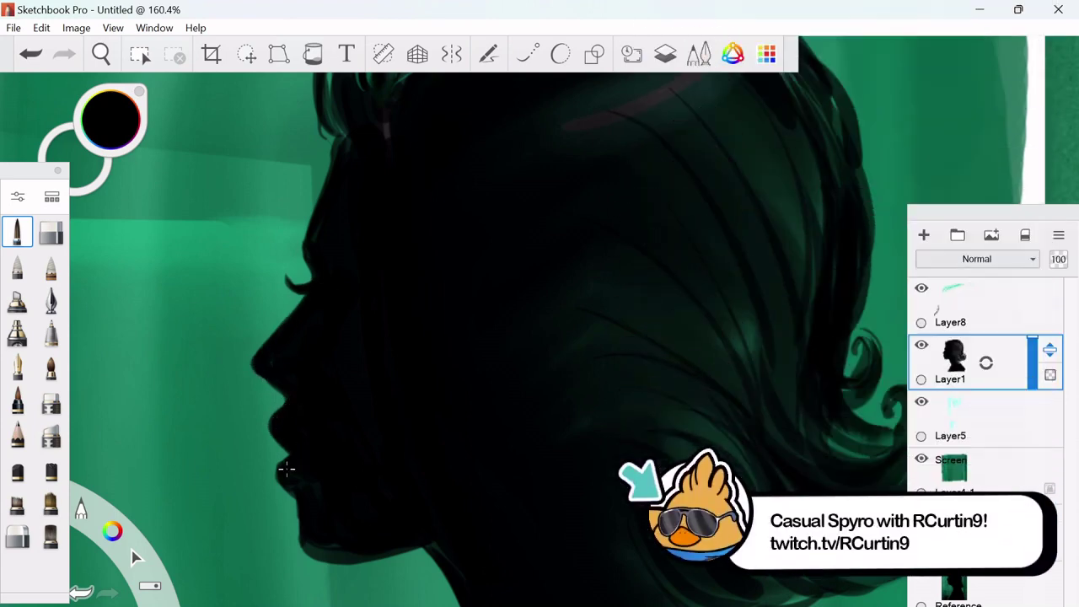
left_click_drag(316, 553, 394, 564)
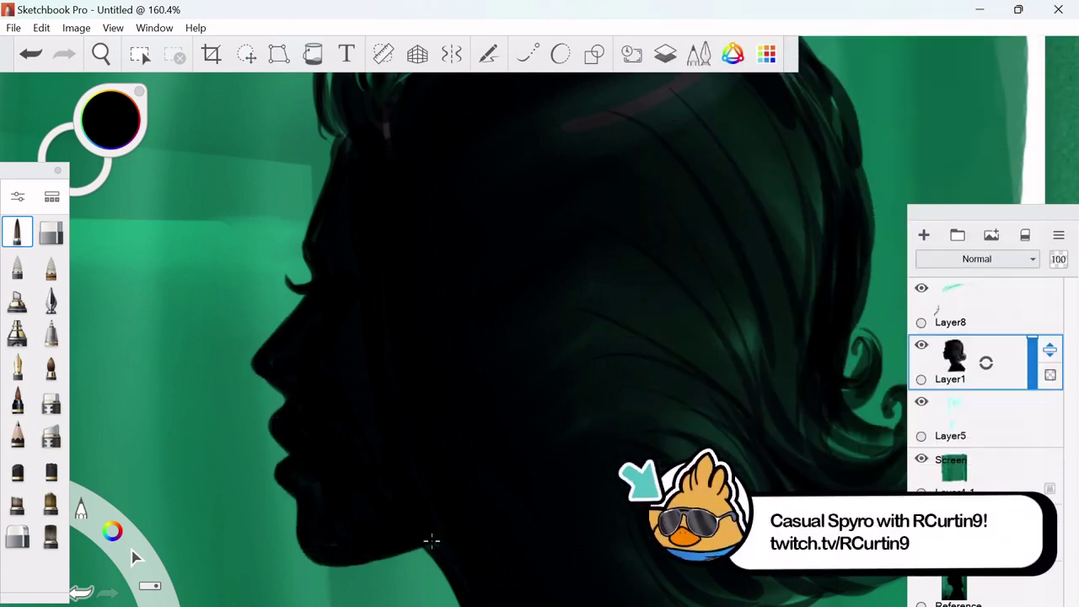
key("ctrl+z")
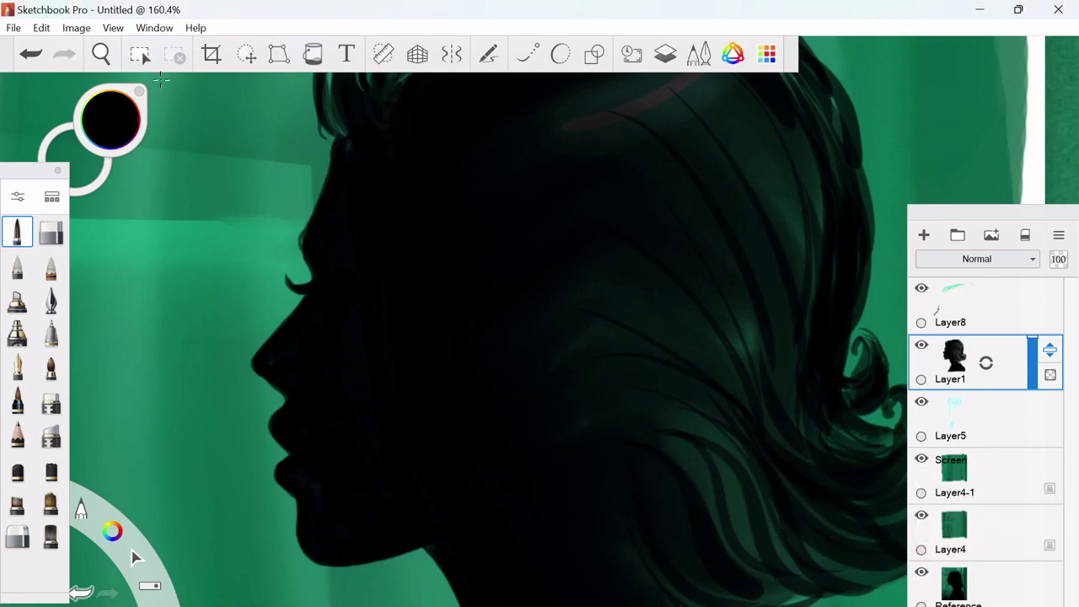
- Fill out the hair curl and bun with black strokes and dark lower strands
key("space")
left_click_drag(834, 447, 728, 452)
left_click_drag(666, 373, 666, 513)
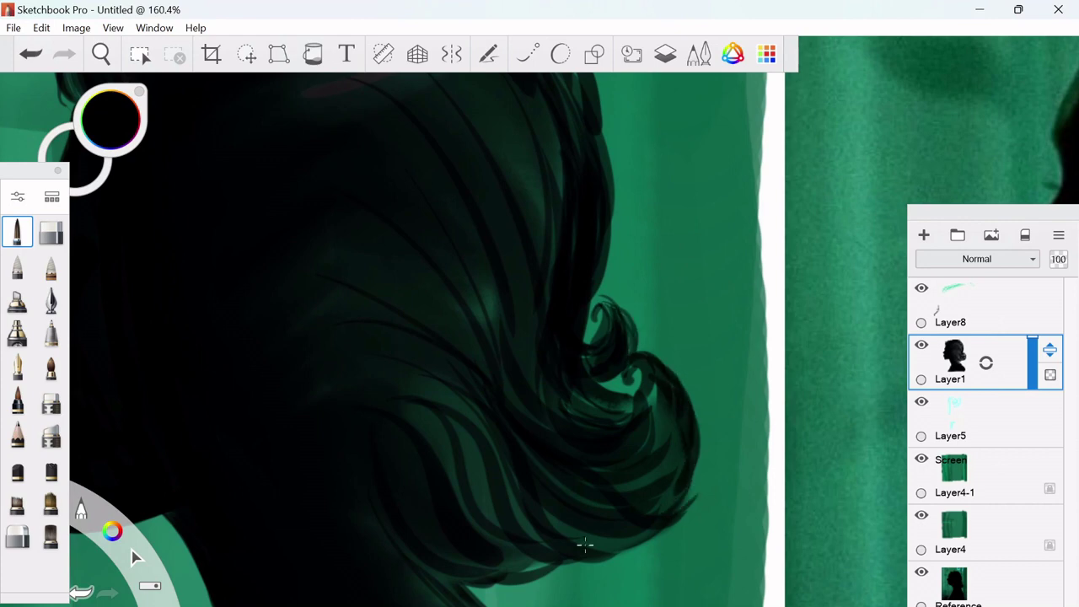
mouse_move(543, 559)
left_mouse_down()
mouse_move(506, 563)
mouse_move(641, 474)
left_mouse_up()
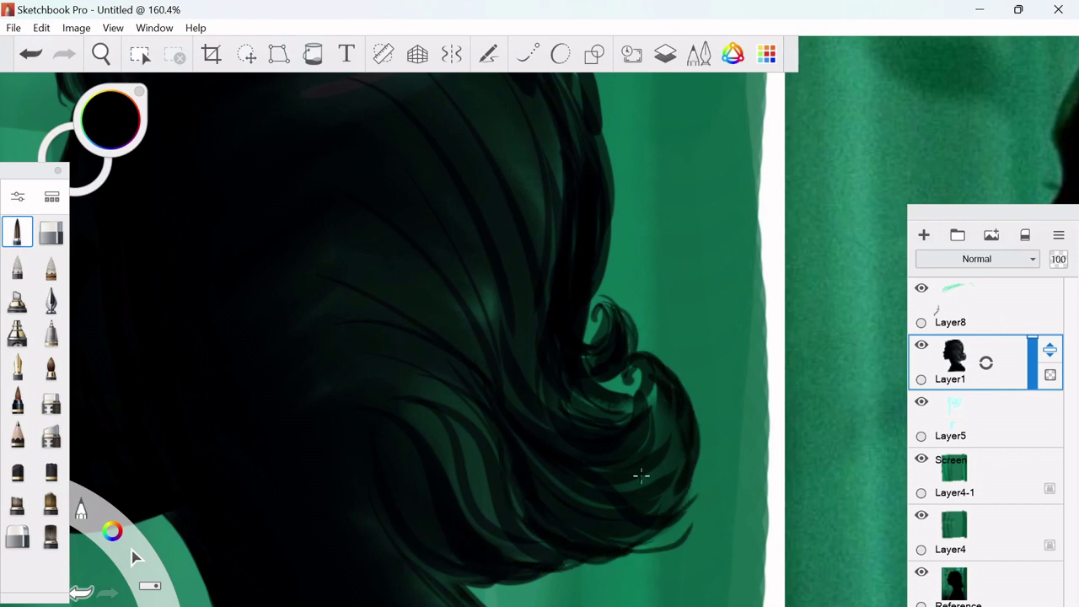
left_click_drag(630, 371, 658, 426)
left_click_drag(632, 344, 683, 478)
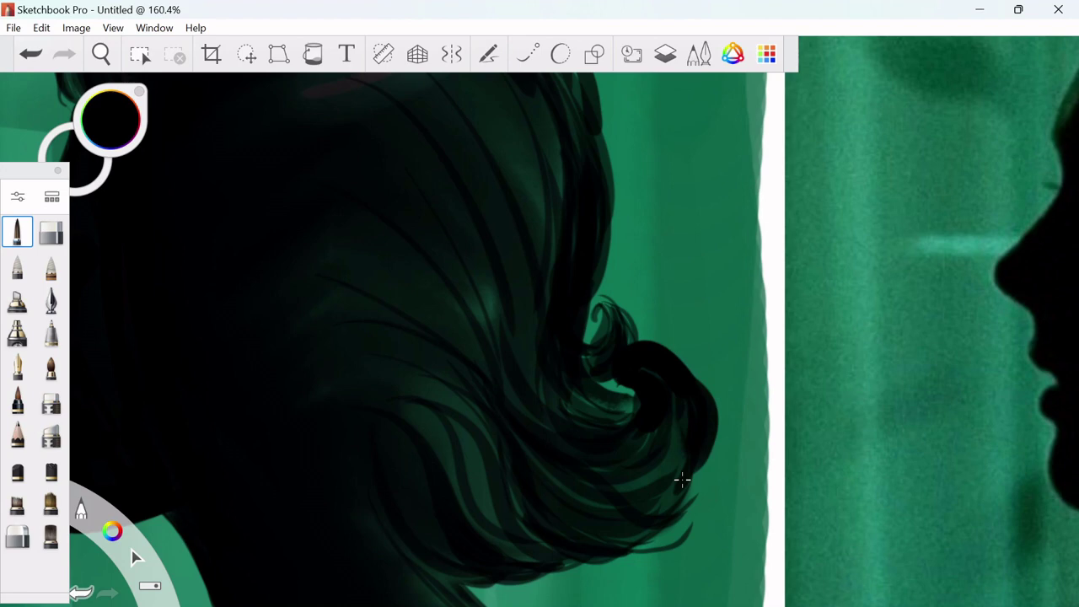
left_click(50, 231)
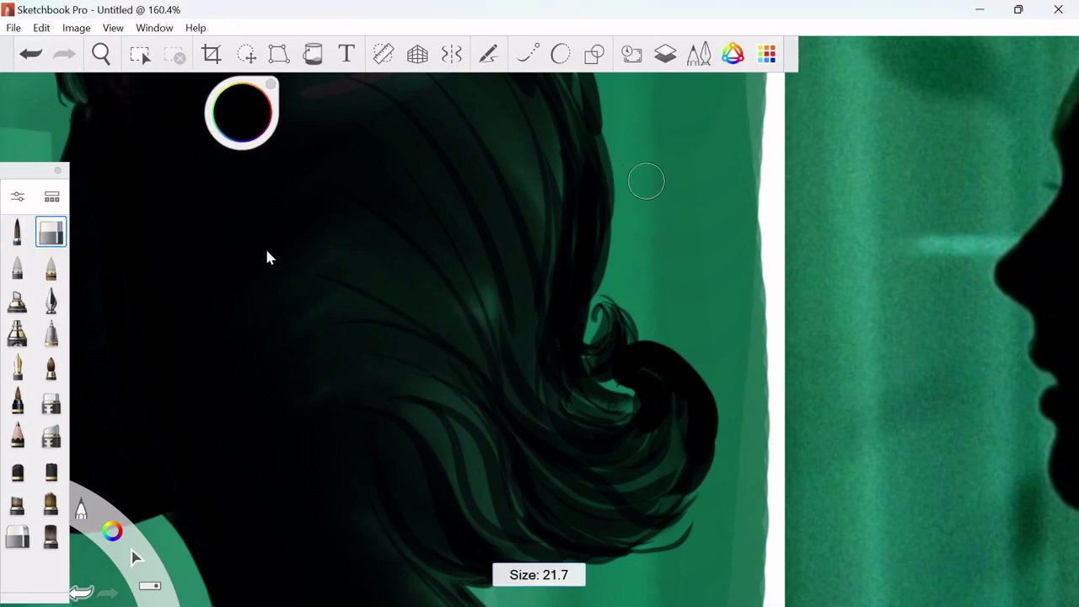
key("ctrl+z")
key("ctrl+z")
key("ctrl+z")
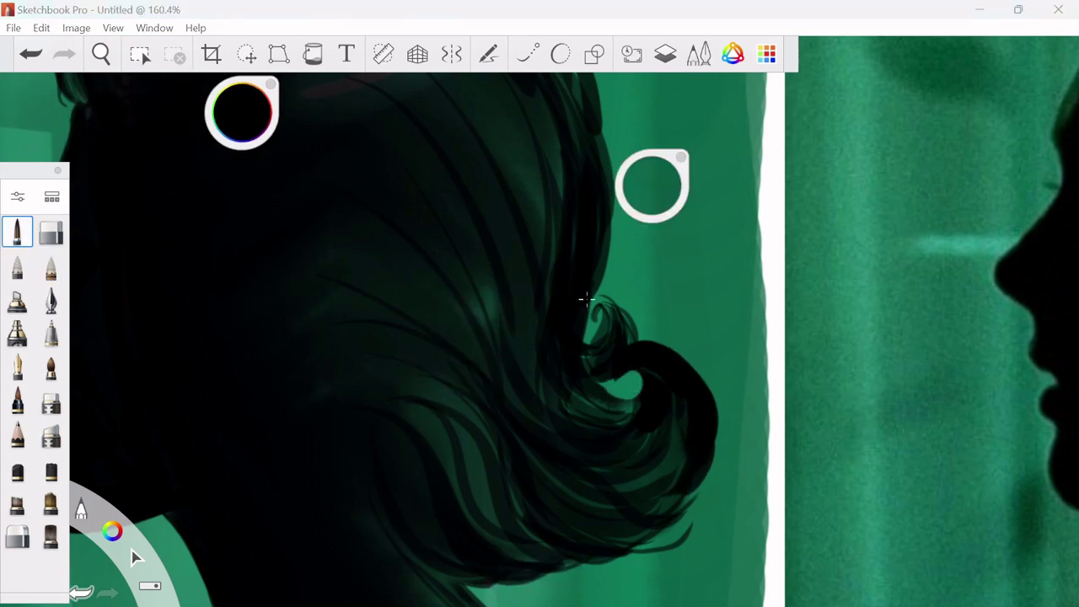
left_click(63, 54)
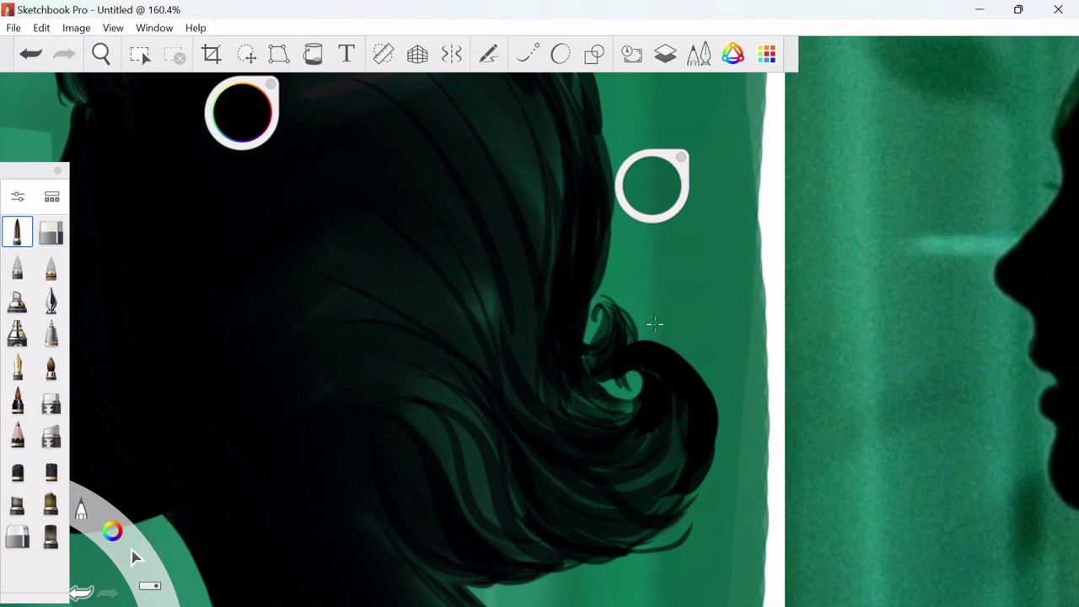
- Zoom out to the whole silhouette and bring back the Layers panel
key("space")
left_click_drag(349, 320, 309, 205)
left_click(155, 28)
left_click(185, 177)
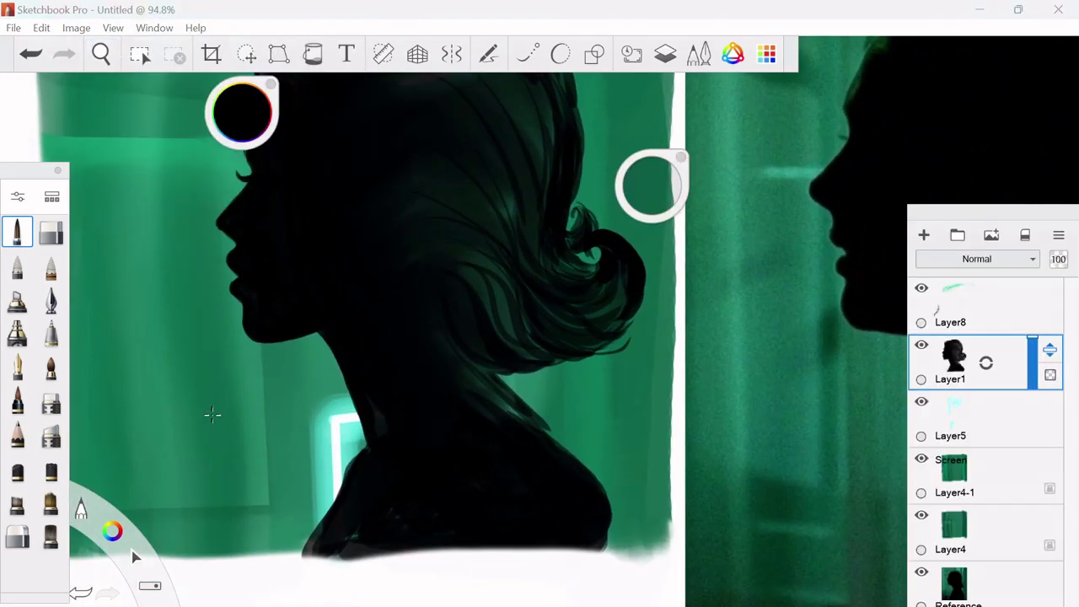
key("o")
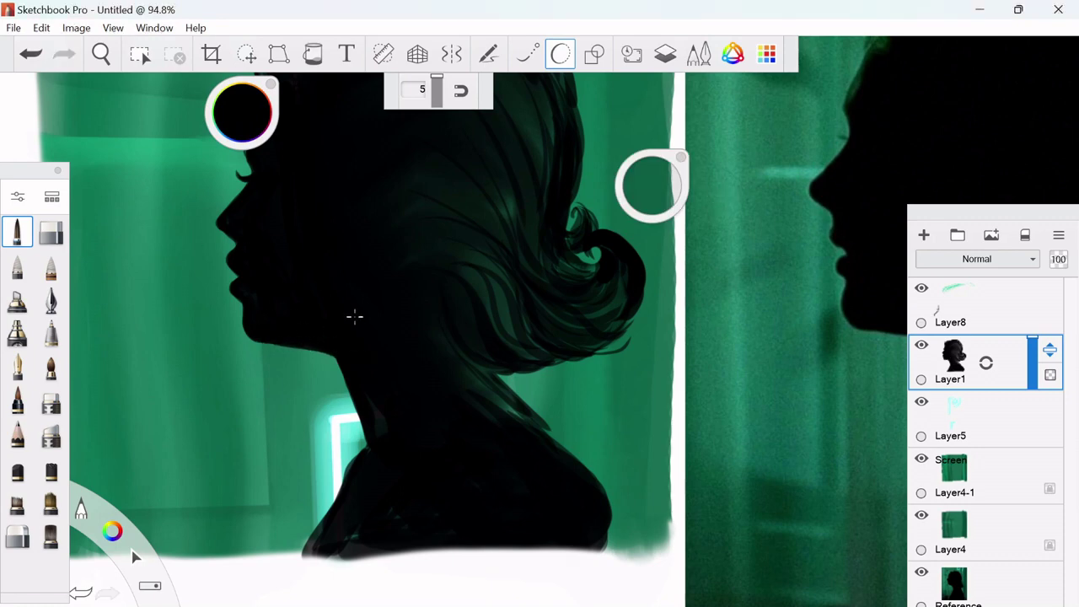
- Undo a trial neck-darkening stroke and add a new layer above the silhouette
left_click_drag(538, 434, 474, 378)
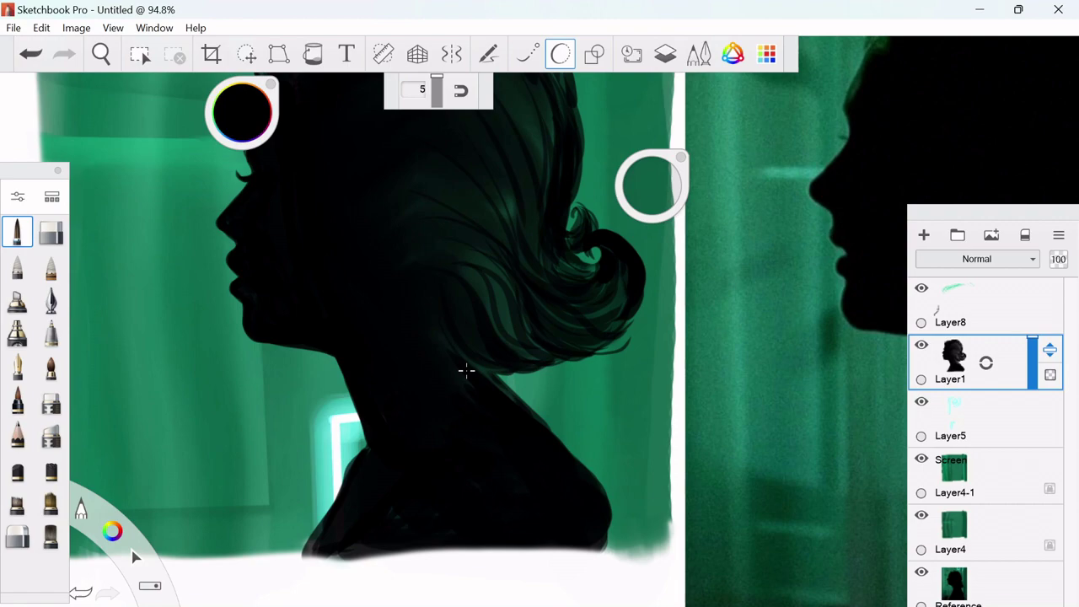
scroll(390, 456, "down", 5)
scroll(366, 418, "up", 4)
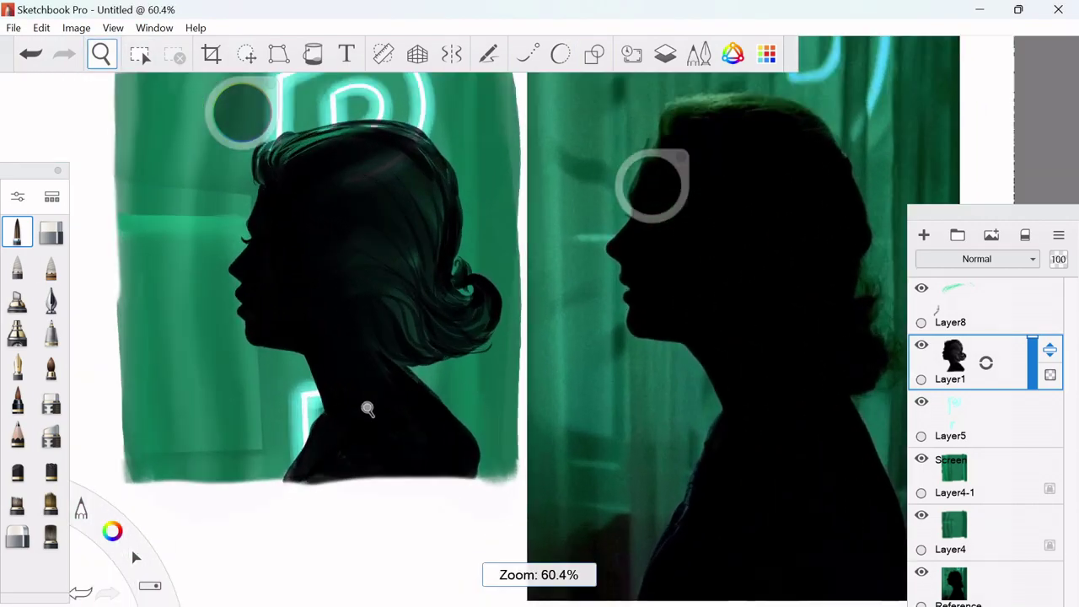
key("ctrl+z")
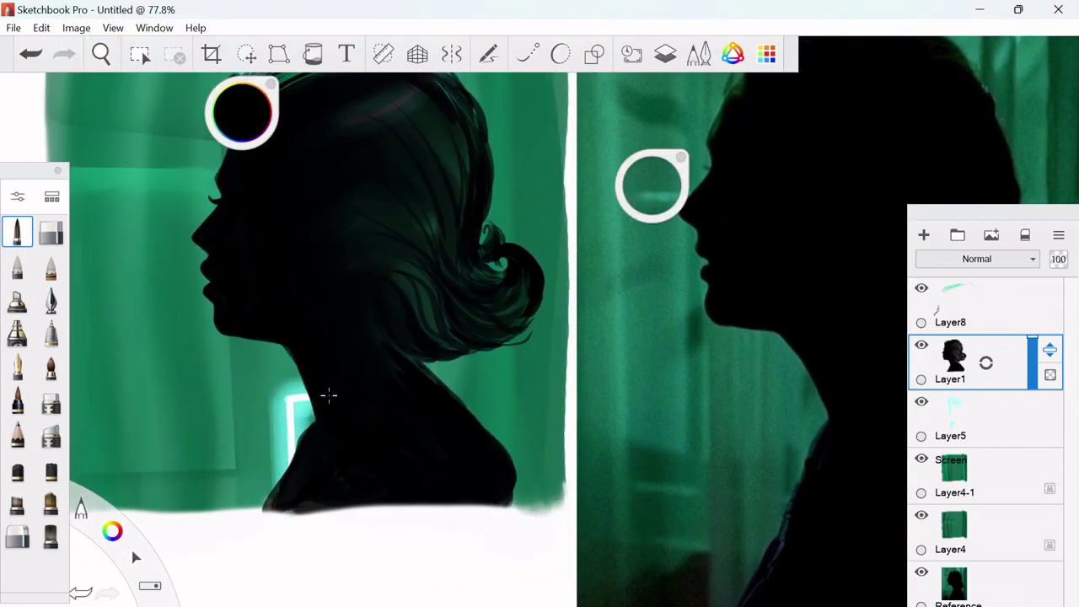
scroll(329, 394, "down", 3)
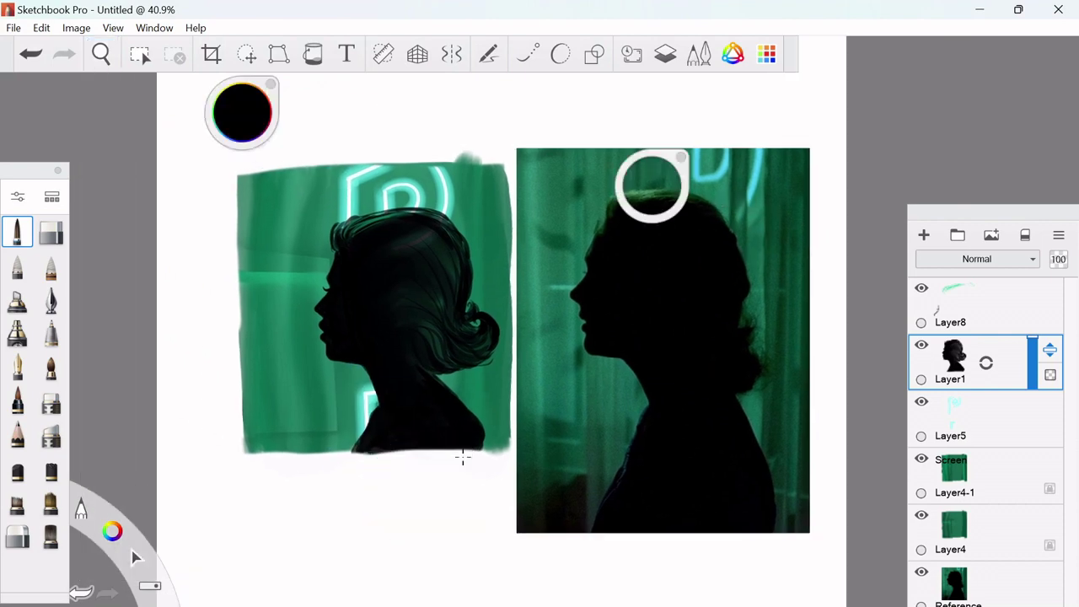
key("ctrl+shift+n")
scroll(367, 317, "up", 6)
- Paint green highlights along the lips and chin, toning them down over the nose
left_click(240, 221, "alt")
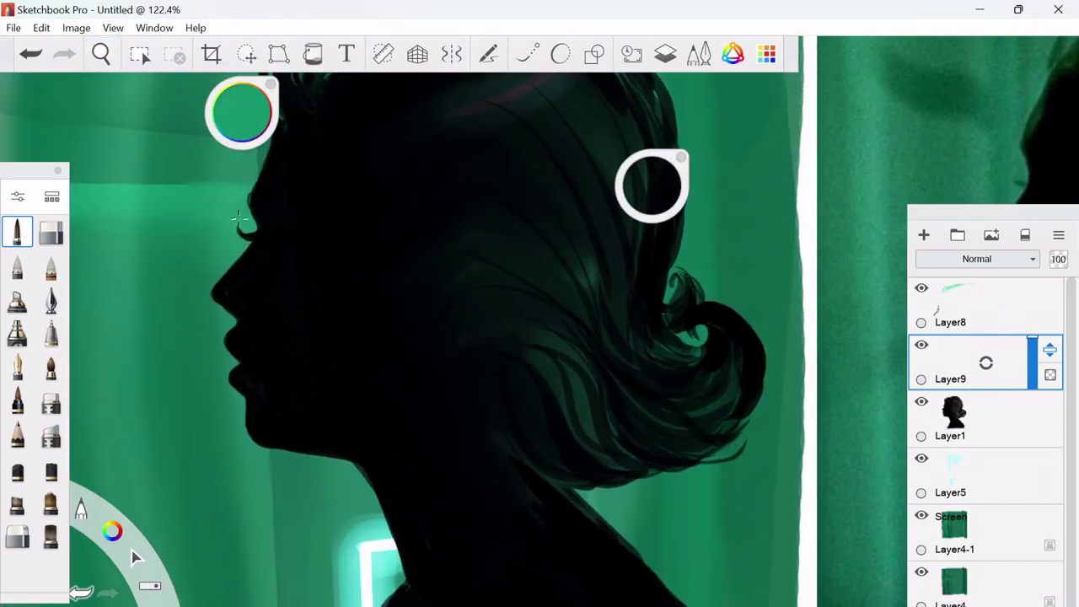
mouse_move(226, 285)
left_mouse_down()
mouse_move(278, 248)
mouse_move(238, 377)
left_mouse_up()
left_click(51, 266)
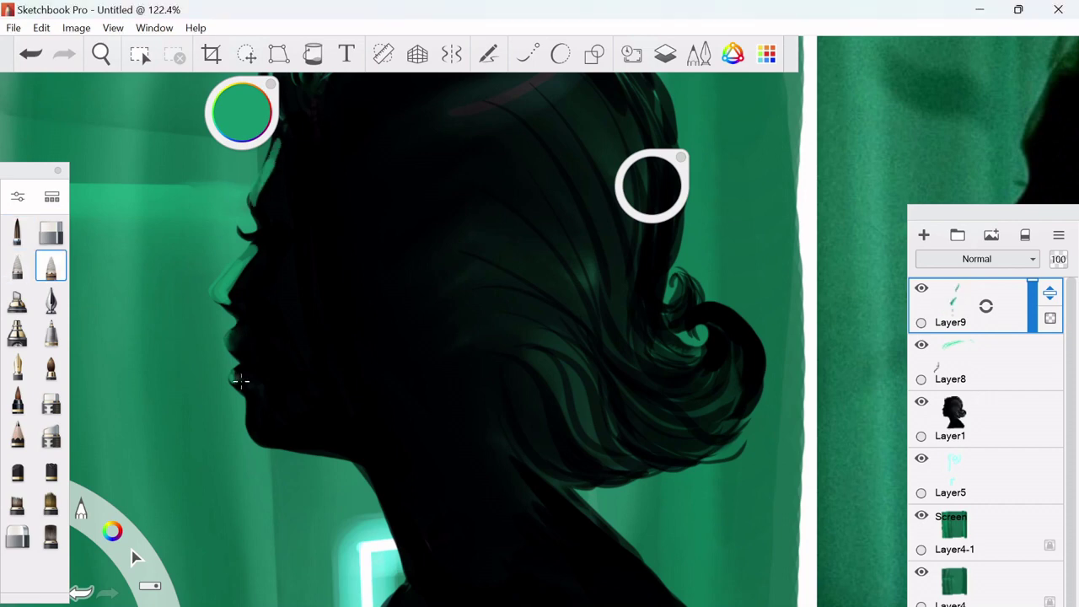
mouse_move(232, 294)
left_mouse_down()
mouse_move(255, 252)
mouse_move(234, 300)
mouse_move(211, 280)
left_mouse_up()
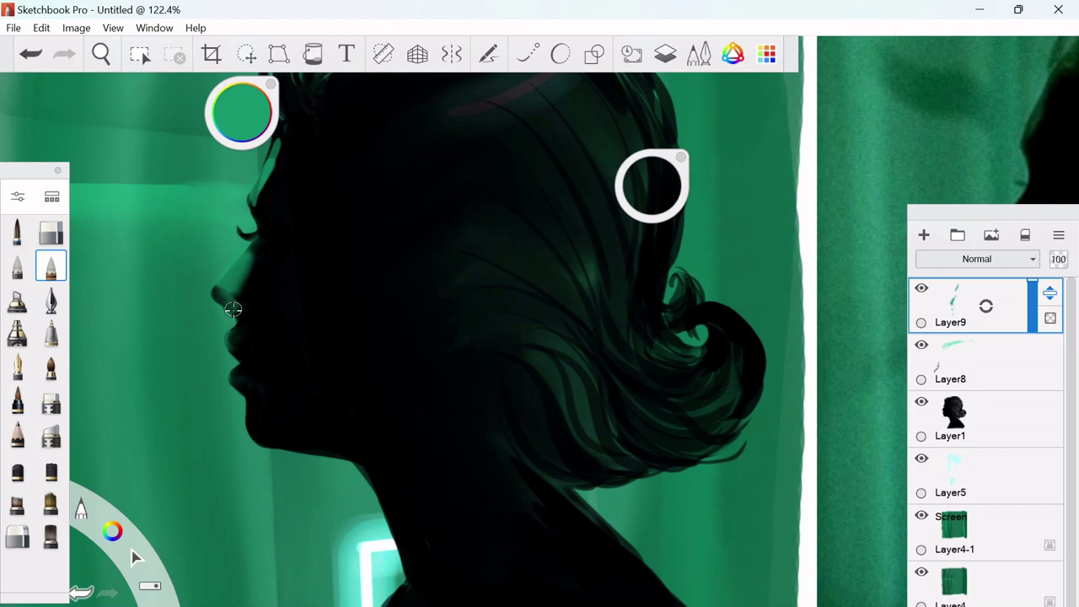
left_click_drag(651, 187, 669, 204)
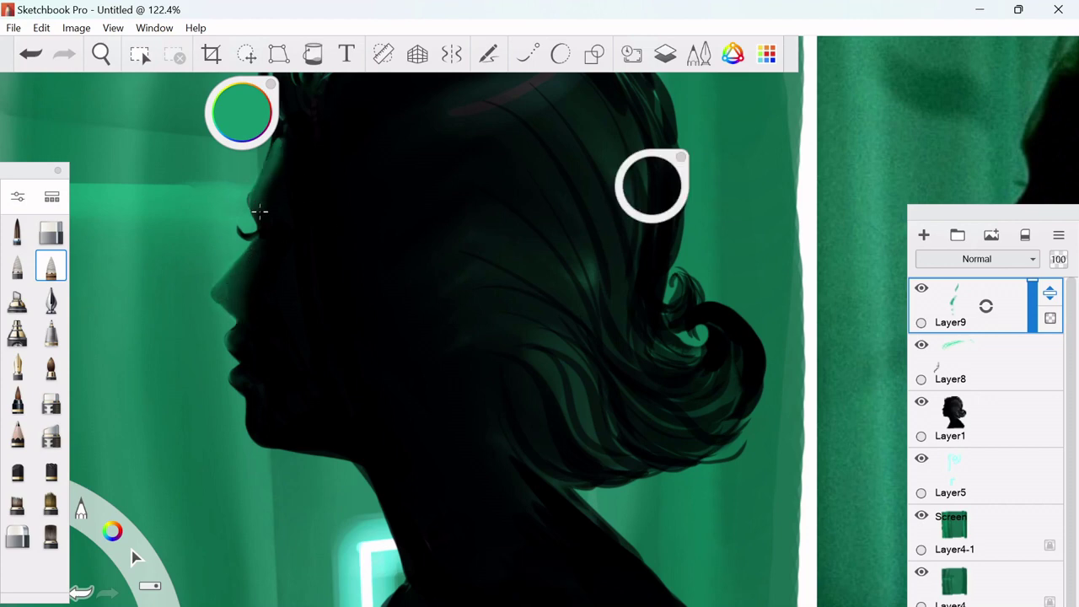
scroll(263, 310, "down", 5)
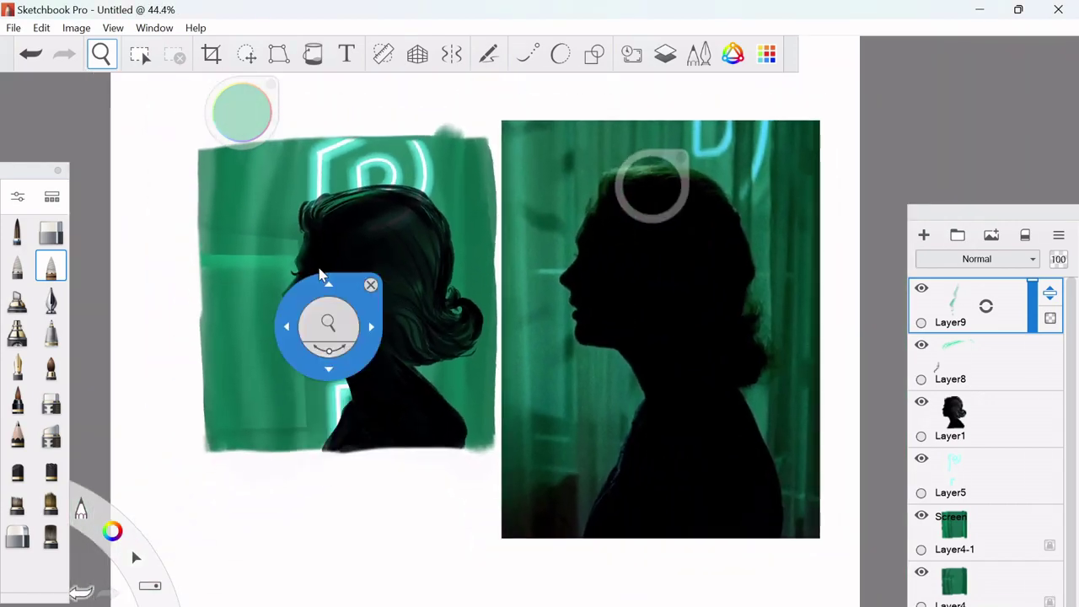
scroll(328, 247, "up", 8)
- Try a soft green airbrush glow on the cheek, then undo it
key("a")
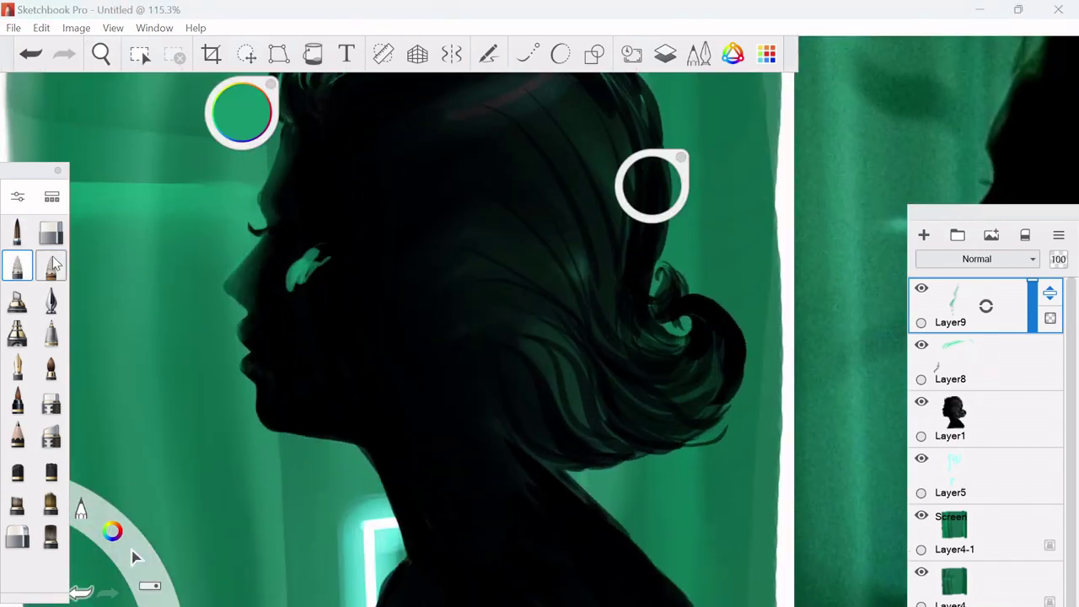
mouse_move(310, 280)
left_mouse_down()
mouse_move(285, 303)
mouse_move(276, 268)
left_mouse_up()
key("ctrl+z")
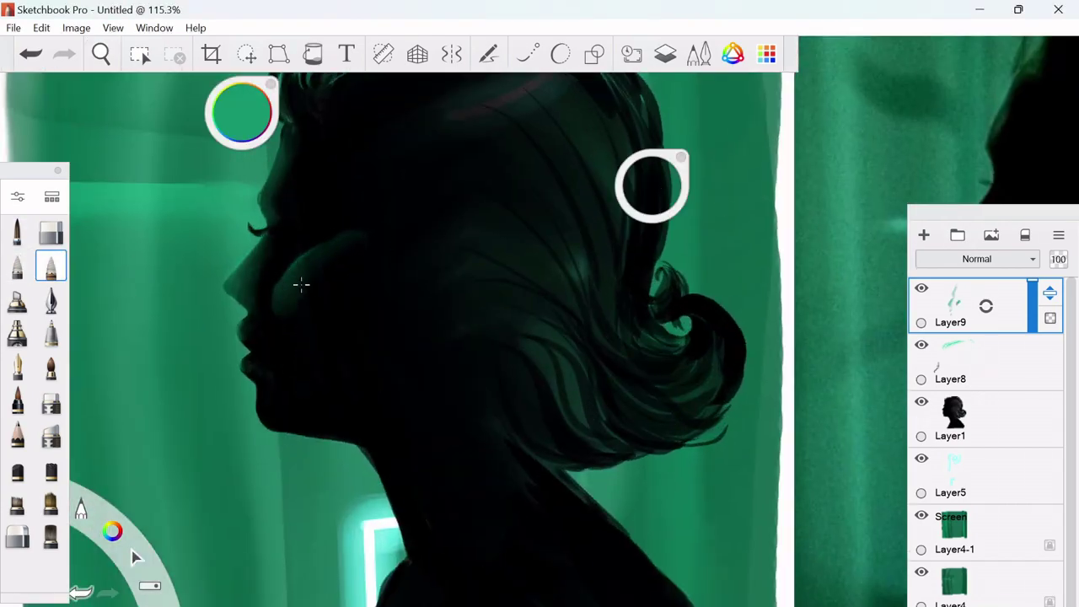
- Resize the airbrush, then merge the highlight layers down into Layer1
key("p")
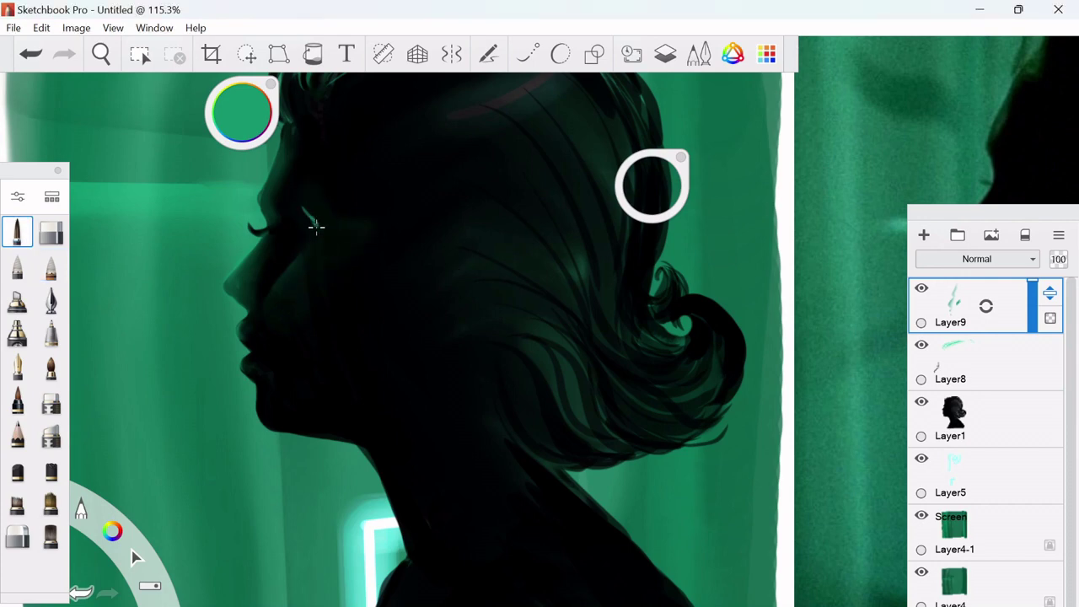
key("a")
left_click_drag(320, 222, 544, 216)
key("p")
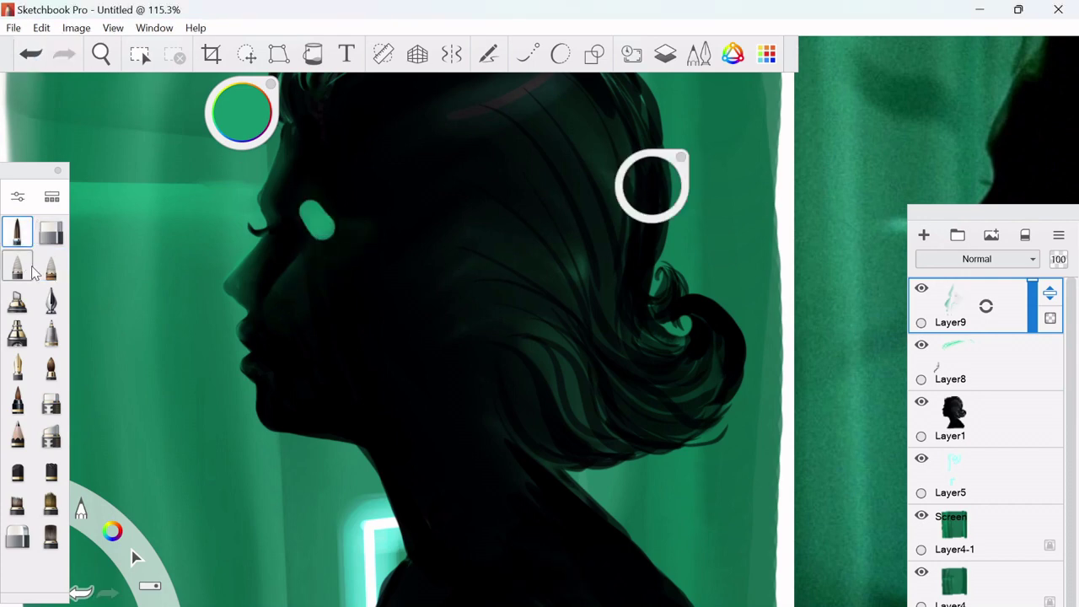
key("a")
left_click_drag(651, 186, 736, 188)
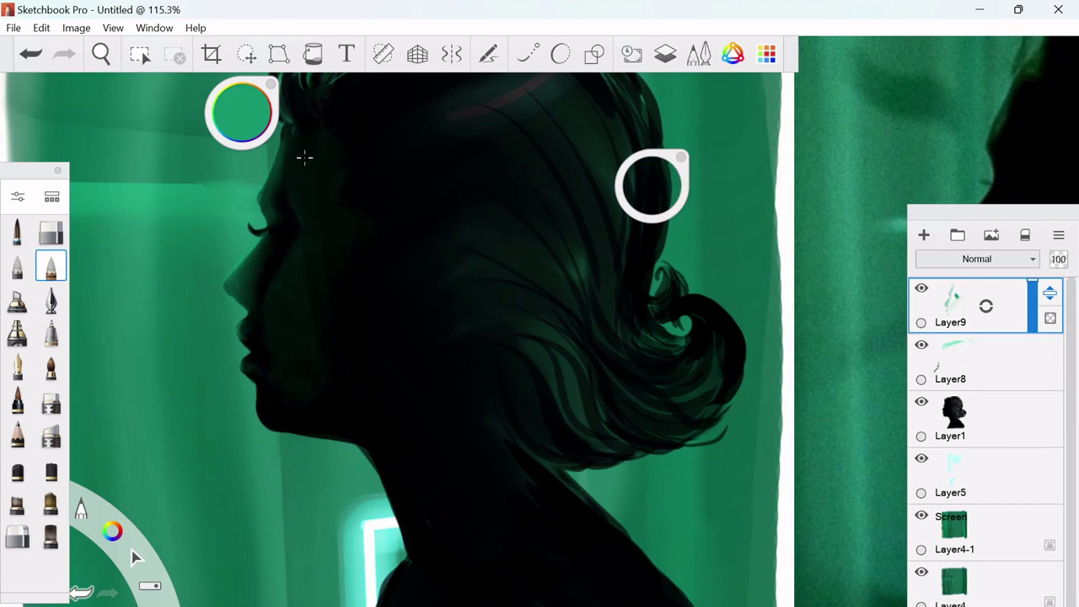
key("ctrl+e")
key("ctrl+e")
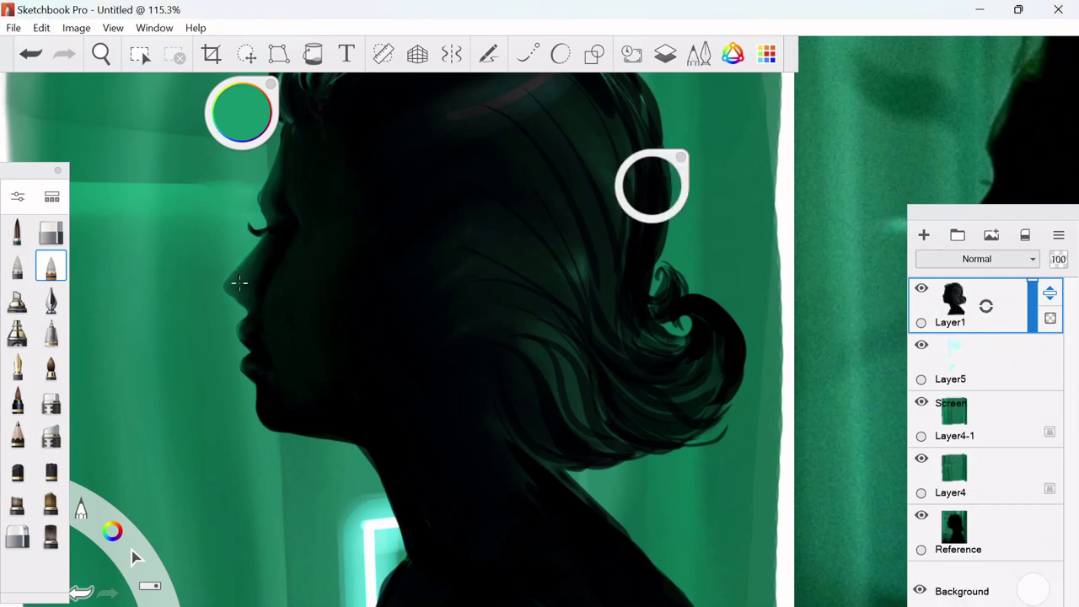
- Extend, smooth and darken the silhouette's nose edge while zoomed in
left_click(101, 53)
scroll(438, 410, "up", 5)
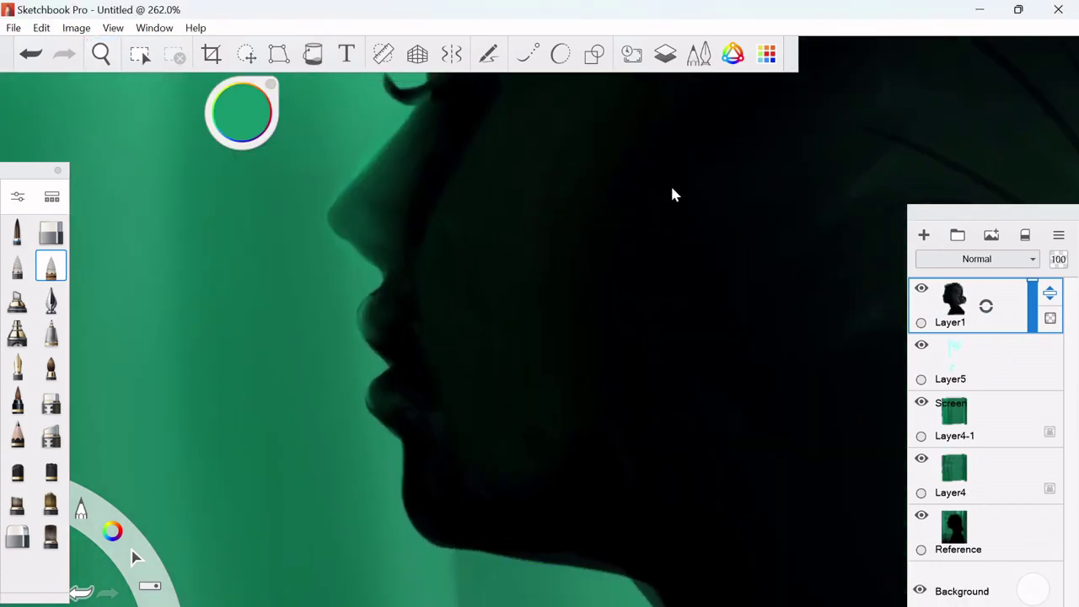
left_click_drag(340, 218, 396, 149)
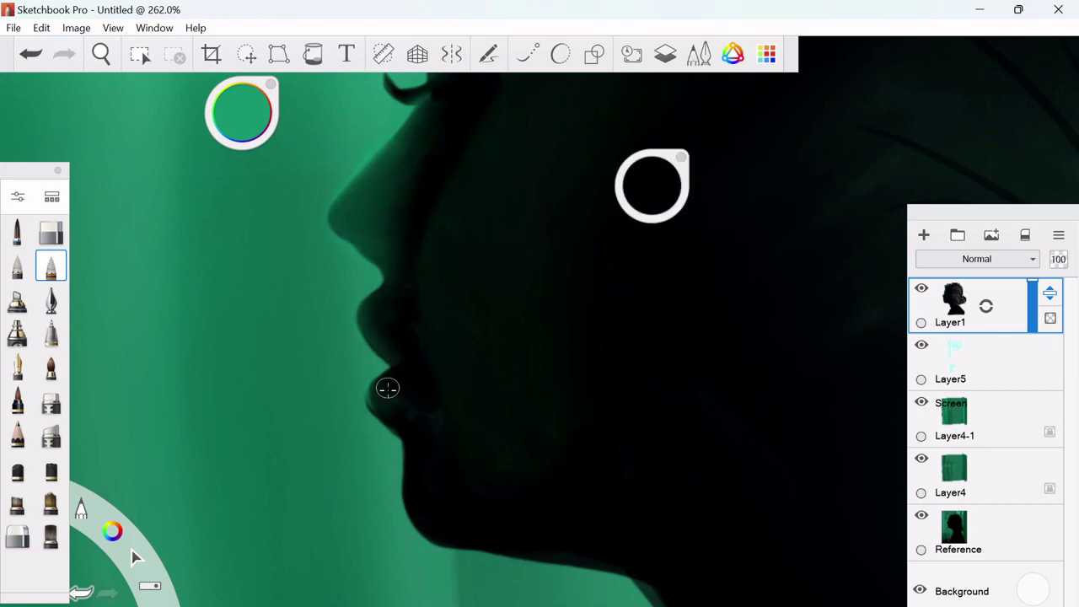
scroll(501, 451, "down", 8)
scroll(492, 311, "up", 9)
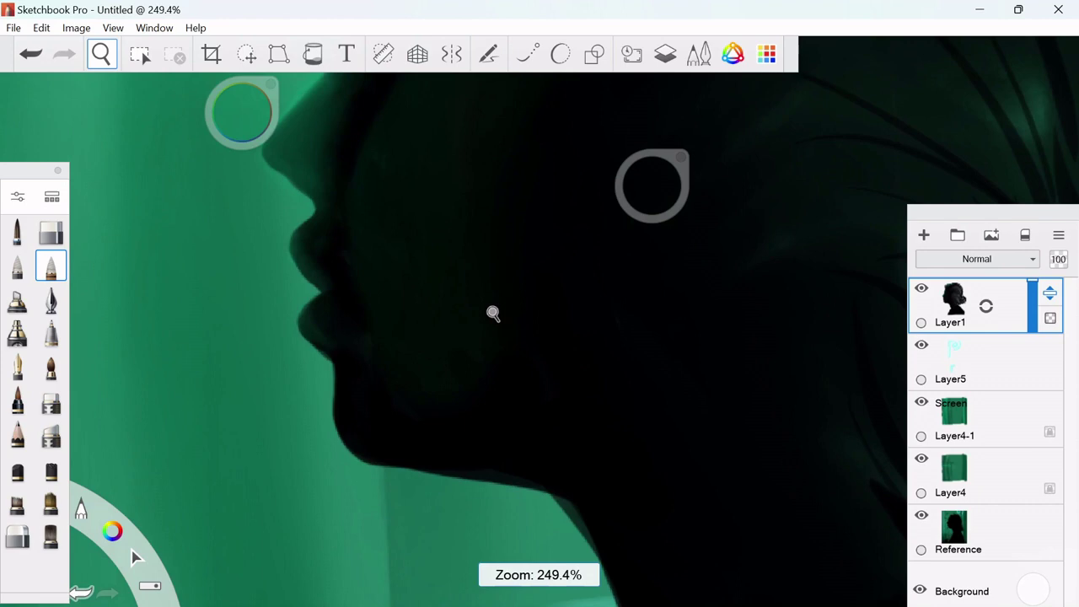
mouse_move(351, 288)
left_mouse_down()
mouse_move(344, 313)
mouse_move(340, 250)
mouse_move(308, 292)
mouse_move(410, 165)
left_mouse_up()
- Hide the Reference photo layer and make the neon sign Layer5 active
key("space")
left_click_drag(480, 373, 563, 394)
left_click(922, 514)
left_click(101, 53)
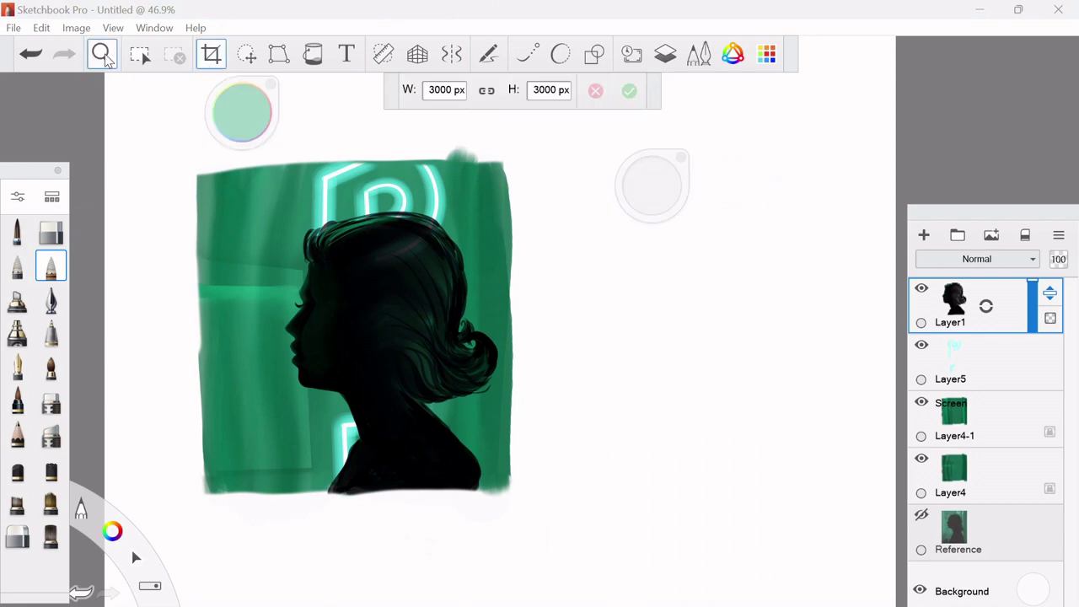
left_click_drag(641, 303, 685, 295)
left_click(970, 302)
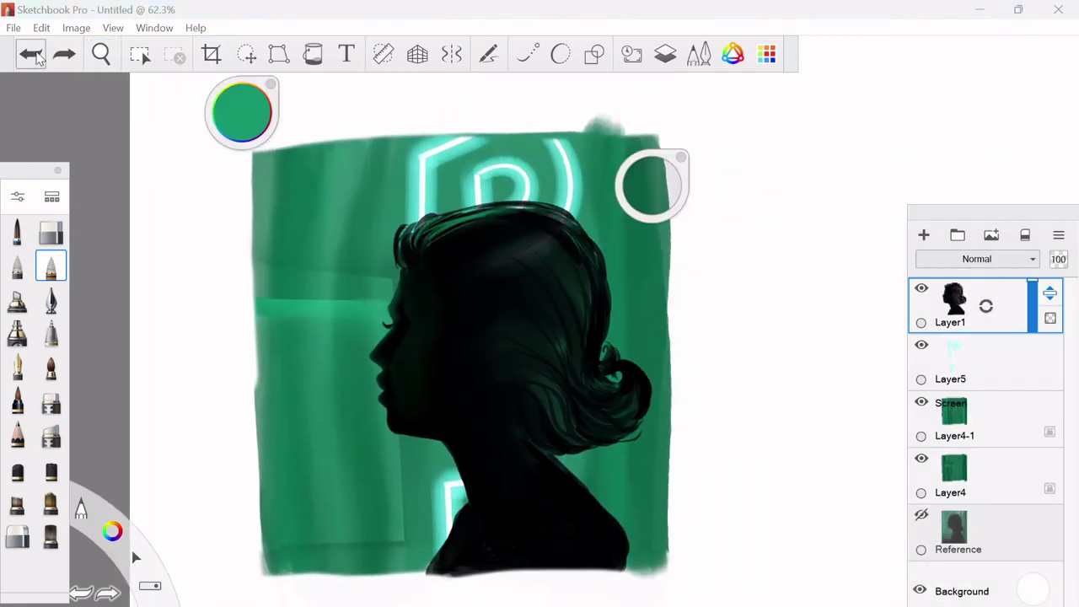
left_click(983, 362)
key("e")
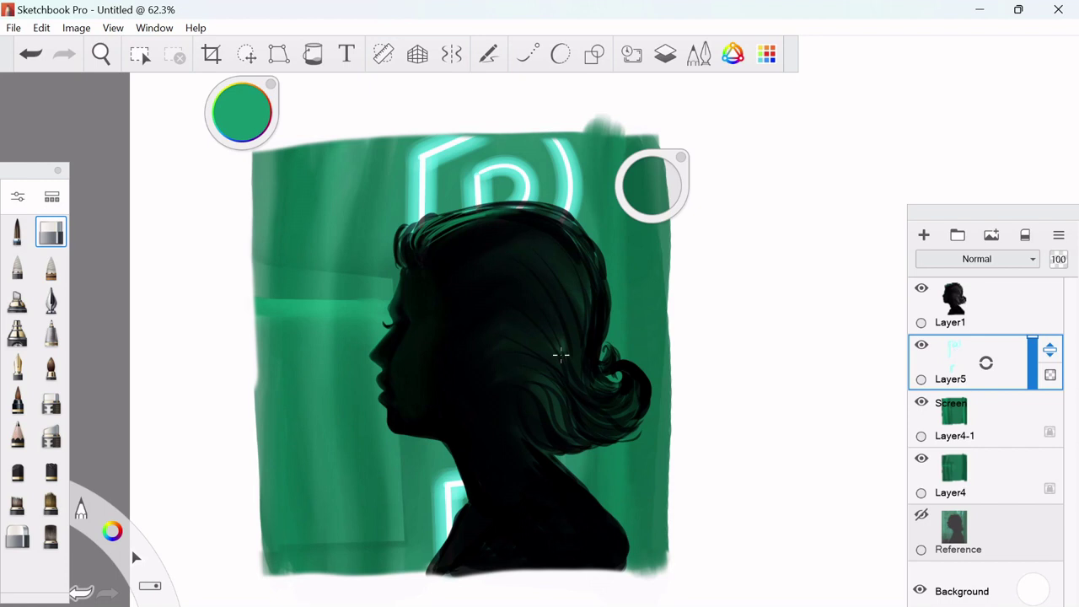
- Duplicate Layer1 and erase parts of the copy Layer1-1 to reveal hair highlights
left_click(954, 297)
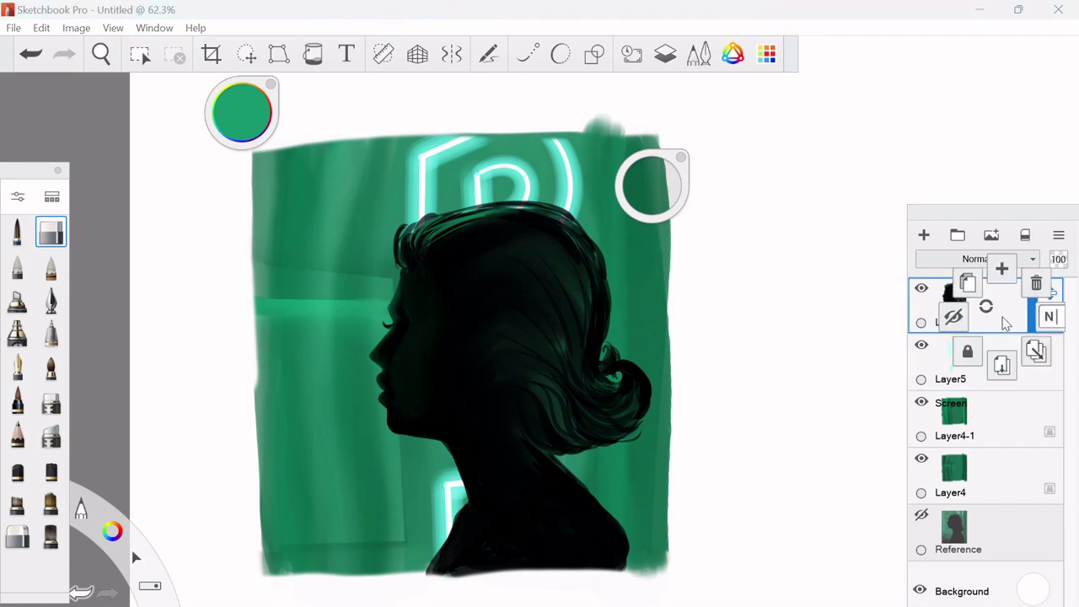
left_click(968, 282)
mouse_move(563, 277)
left_mouse_down()
mouse_move(603, 353)
mouse_move(535, 487)
left_mouse_up()
left_click_drag(510, 249, 498, 355)
left_click(50, 266)
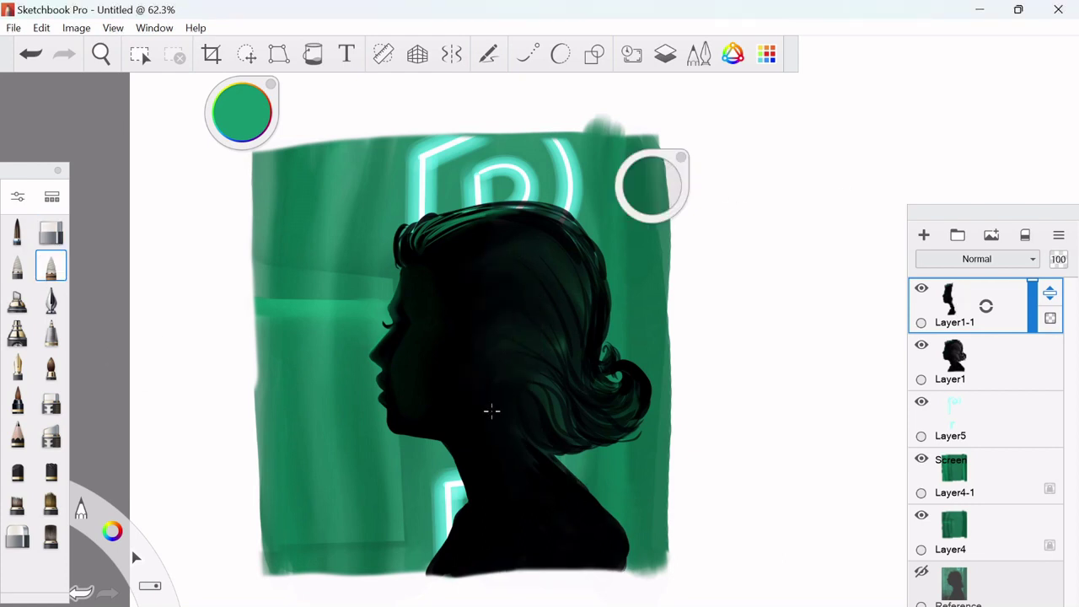
left_click_drag(1031, 293, 1033, 315)
left_click(923, 291)
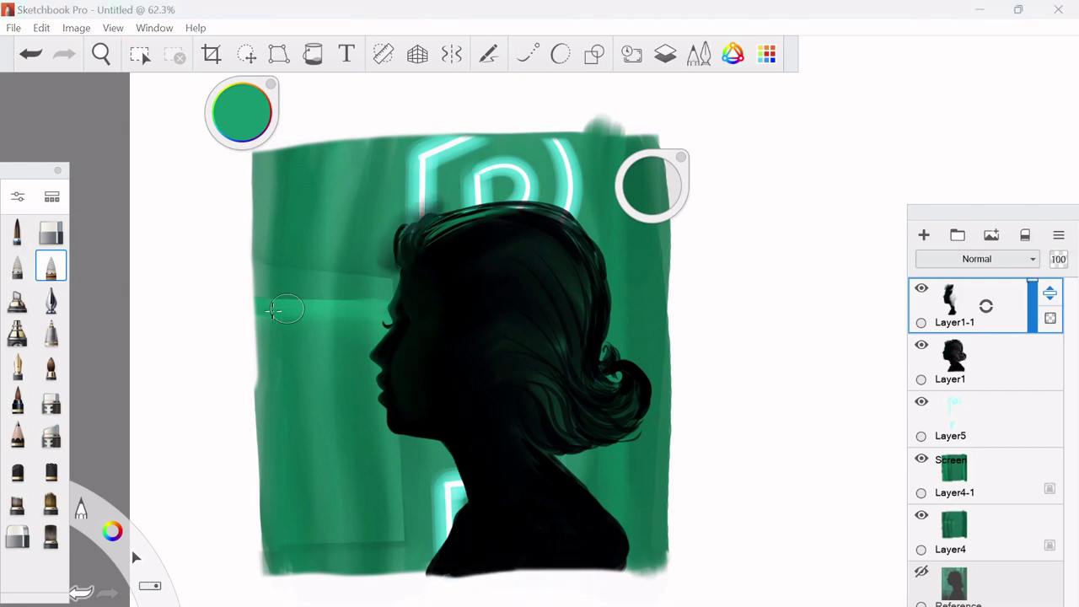
key("e")
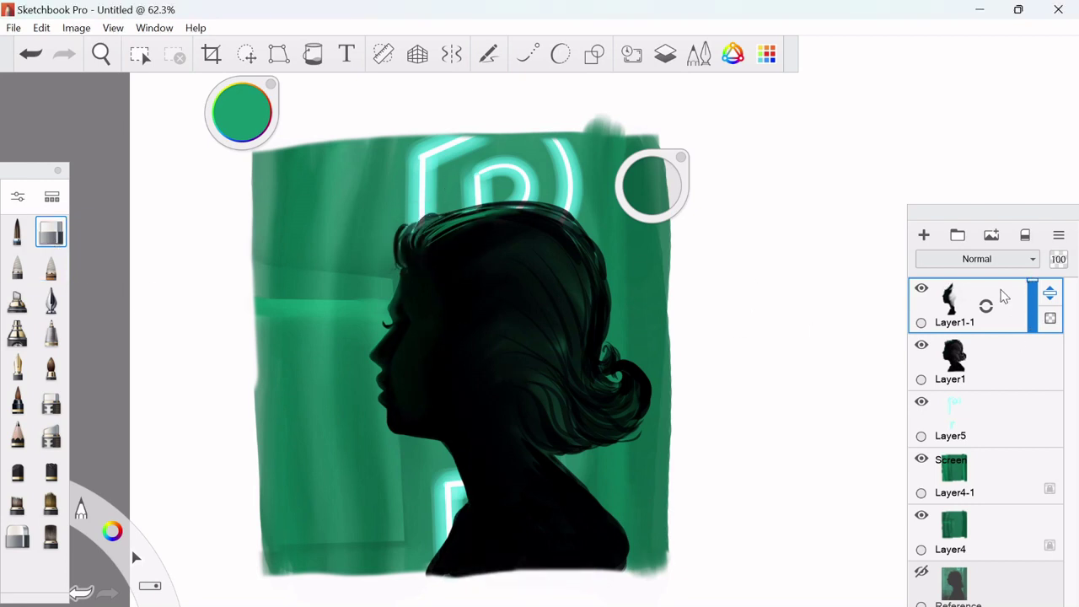
- Merge Layer4-1 down into Layer4 and crop the canvas to 1129×1187 px
left_click(978, 472)
key("ctrl+e")
left_click(593, 54)
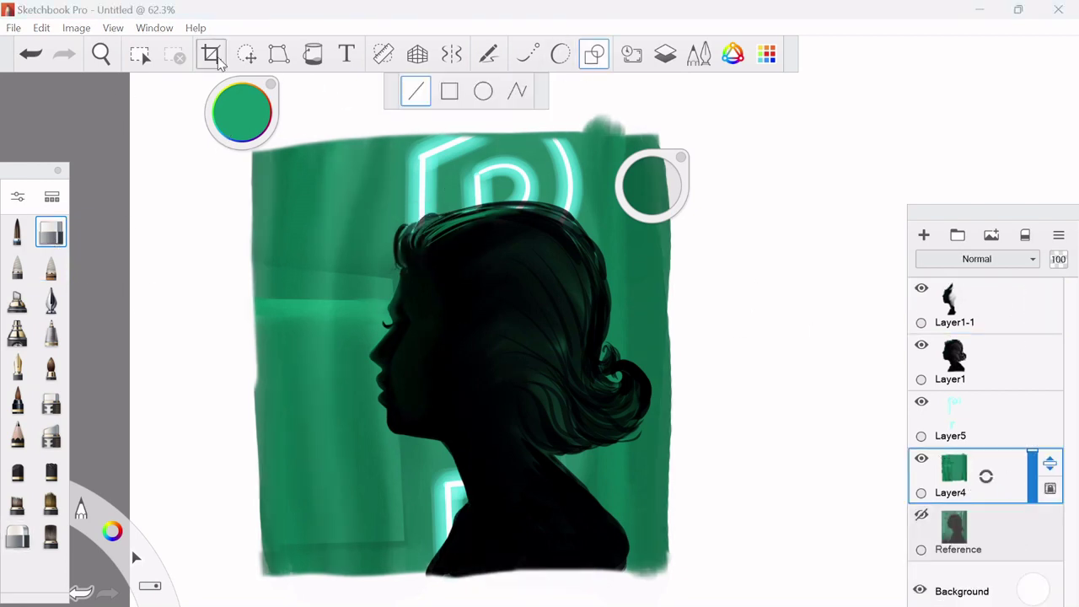
left_click(212, 54)
left_click_drag(651, 140, 281, 581)
left_click_drag(558, 143, 558, 153)
left_click_drag(647, 337, 656, 336)
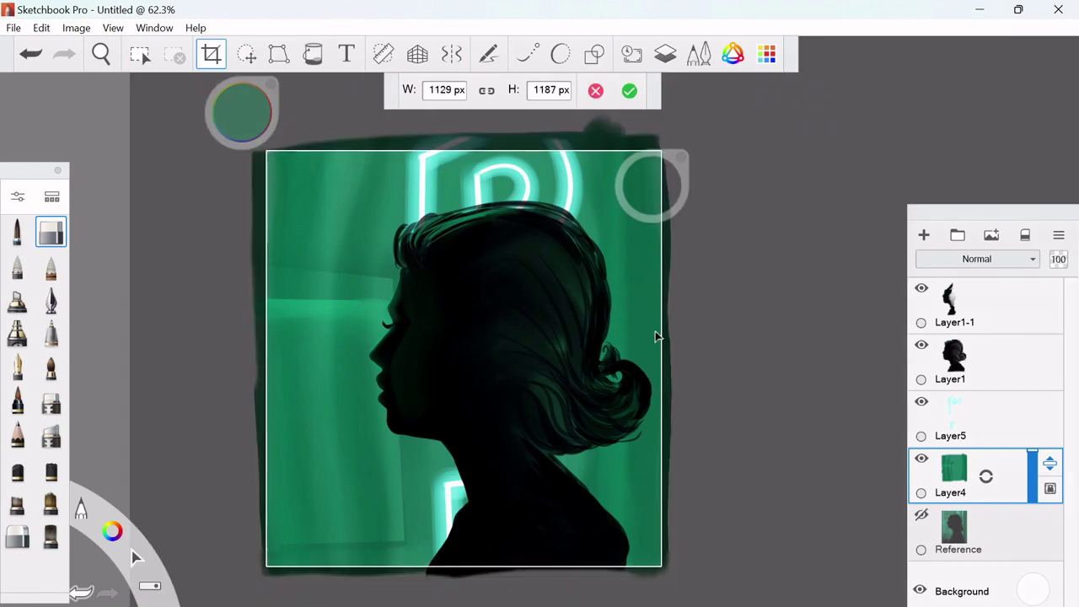
left_click(630, 91)
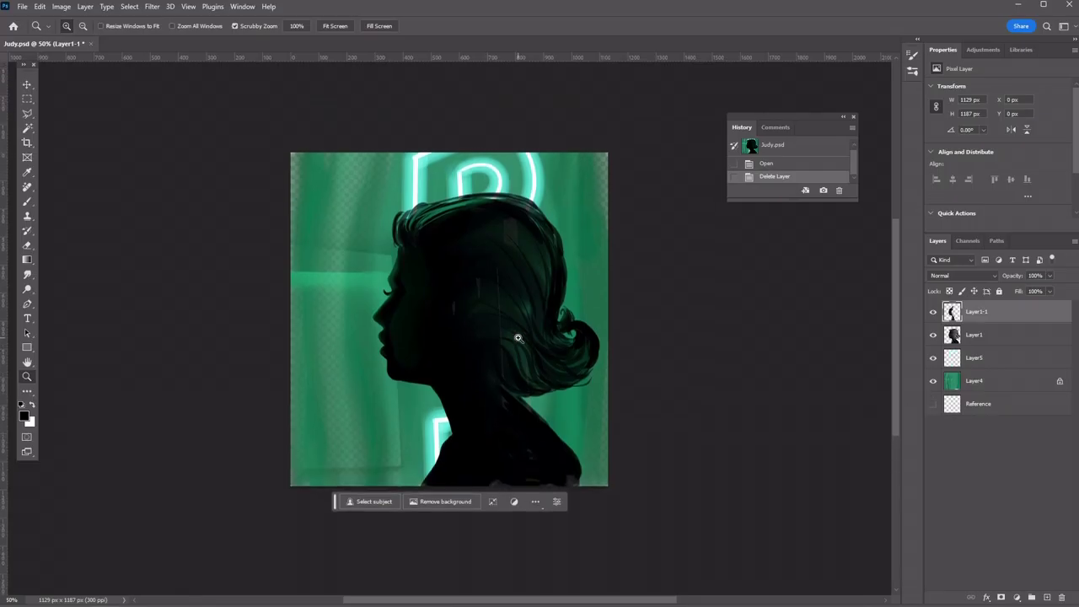
- Hide the silhouette and neon layers, unlock Layer4, then duplicate it and merge down
left_click_drag(933, 312, 933, 357)
left_click(1012, 380)
left_click(1060, 380)
right_click(1016, 380)
left_click(952, 211)
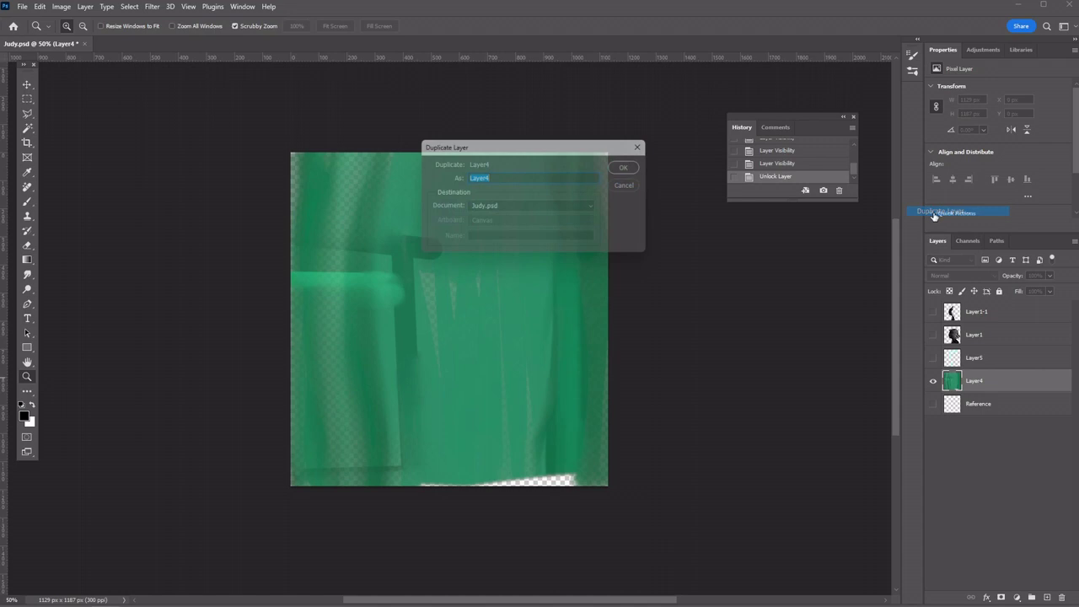
key("Return")
right_click(1023, 398)
left_click(961, 497)
left_click(27, 274)
- Smudge green over Layer4's transparent bottom edge with a hard round brush at 64% strength
left_click(80, 27)
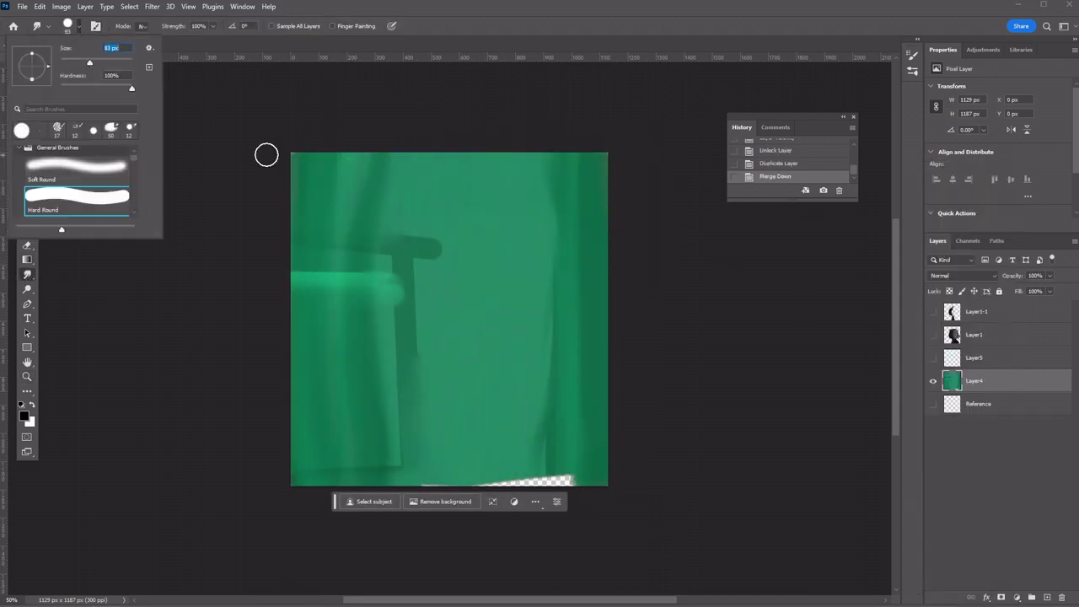
left_click(562, 428)
left_click_drag(562, 427, 549, 480)
left_click(548, 479)
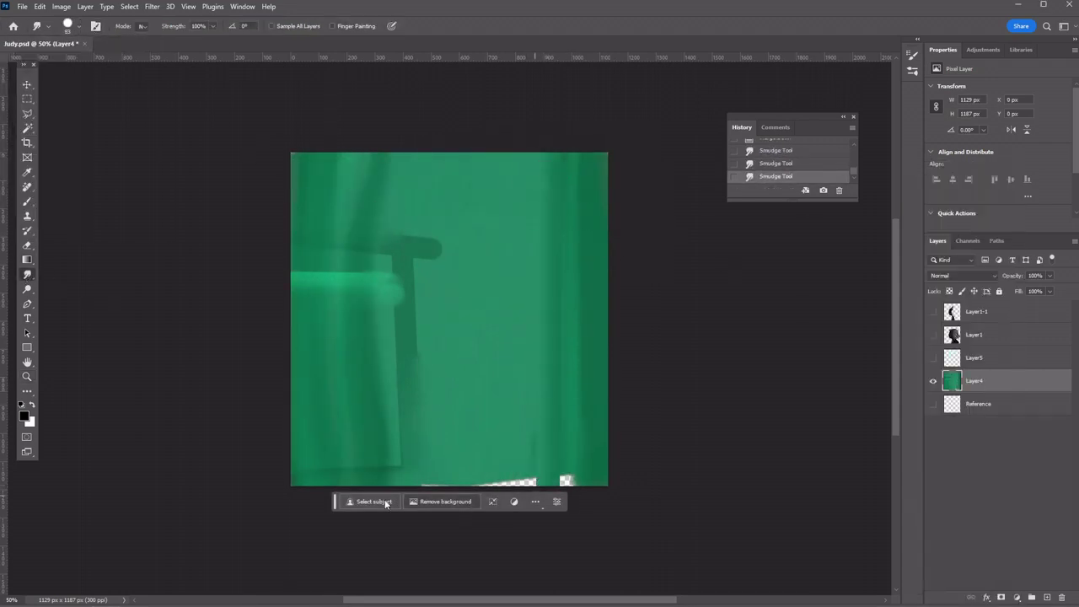
left_click_drag(186, 39, 193, 39)
key("ctrl+z")
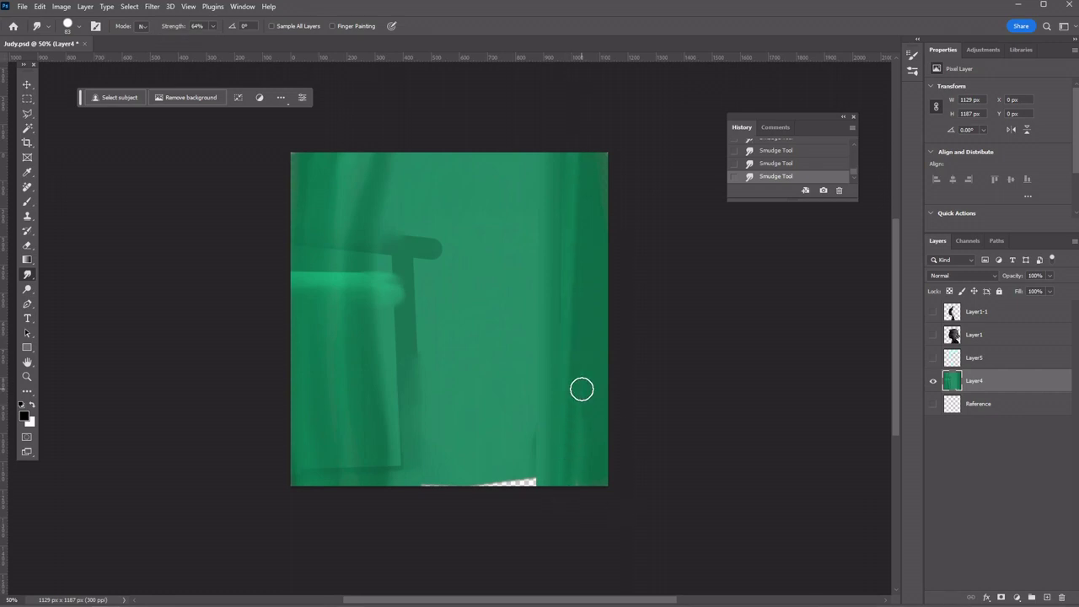
left_click_drag(586, 439, 582, 477)
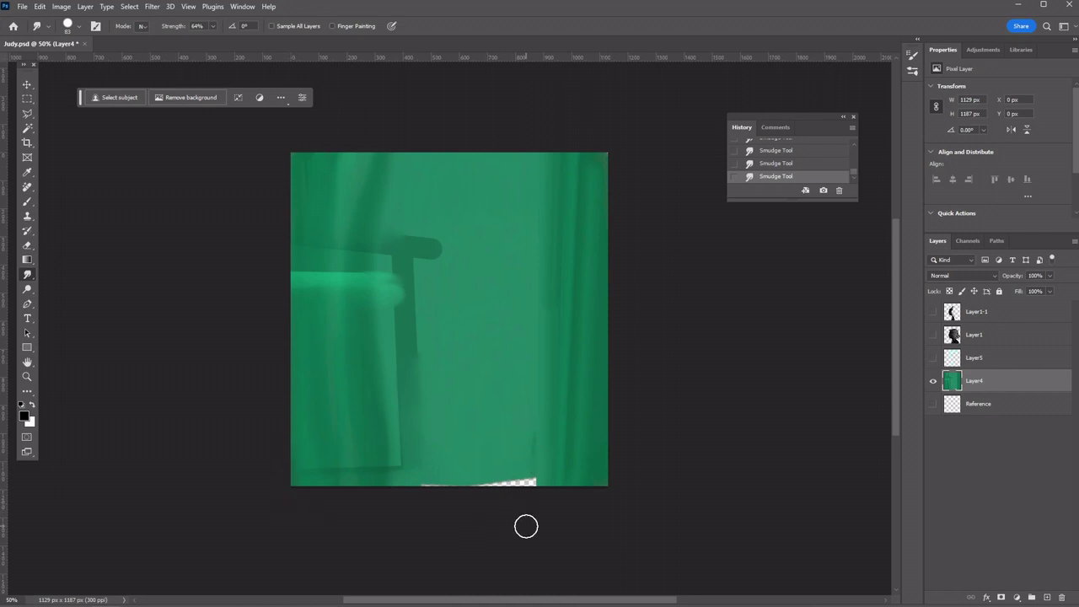
- Show and select the neon Layer5, then erase stray glow from it
left_click(932, 357)
left_click(978, 358)
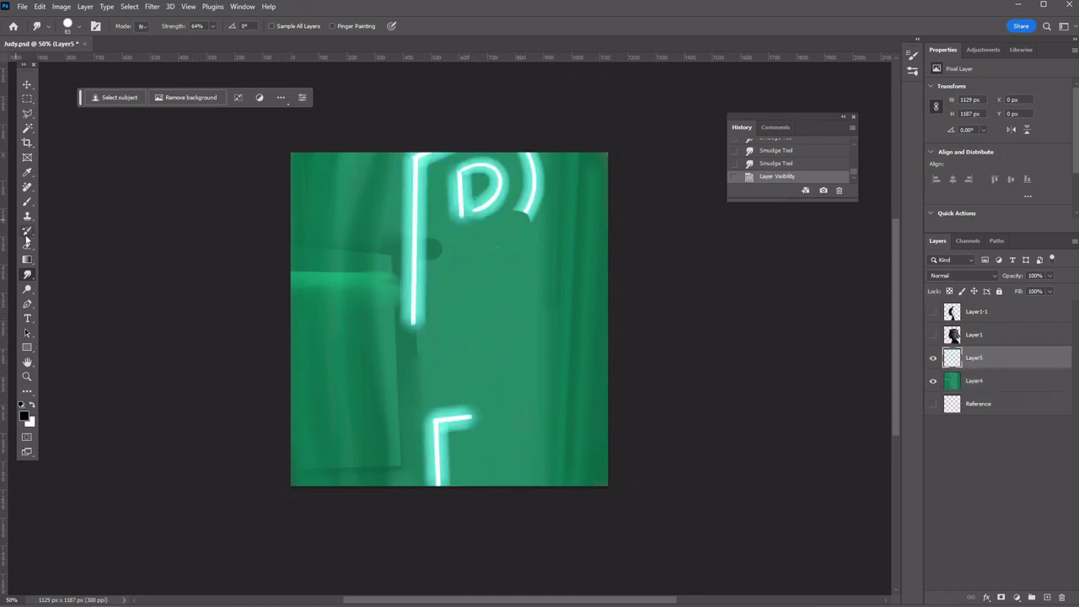
key("e")
left_click(502, 245)
- Paint white with the brush to close the gap at the top of the D
scroll(476, 156, "up", 5)
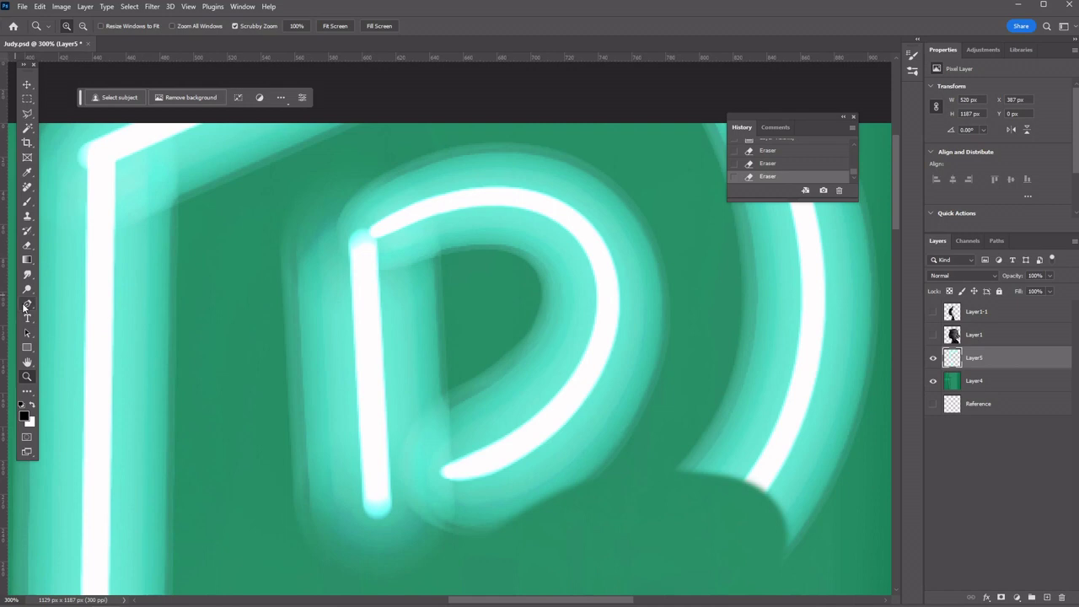
key("i")
left_click(23, 415)
left_click(885, 297)
key("b")
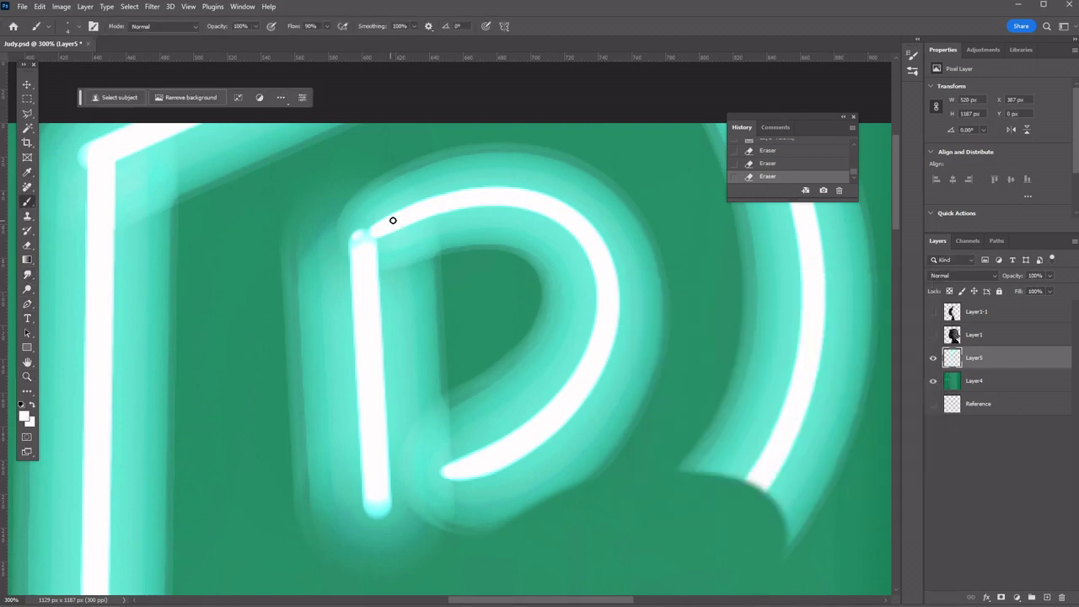
left_click(356, 235)
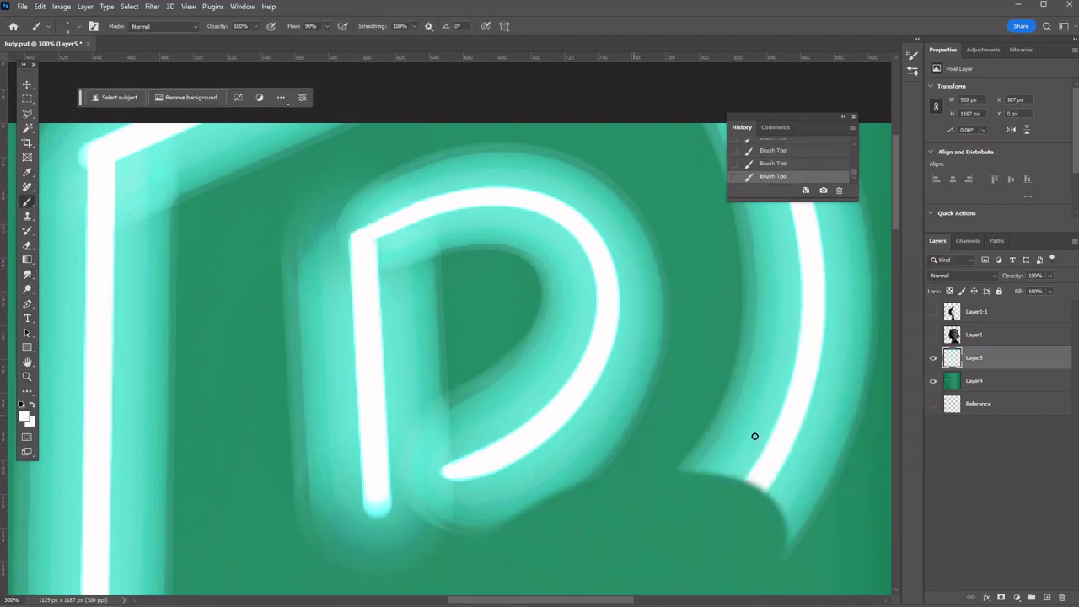
- Change the paint colour to light teal
scroll(755, 436, "up", 2)
left_click(24, 415)
left_click(85, 180)
key("Return")
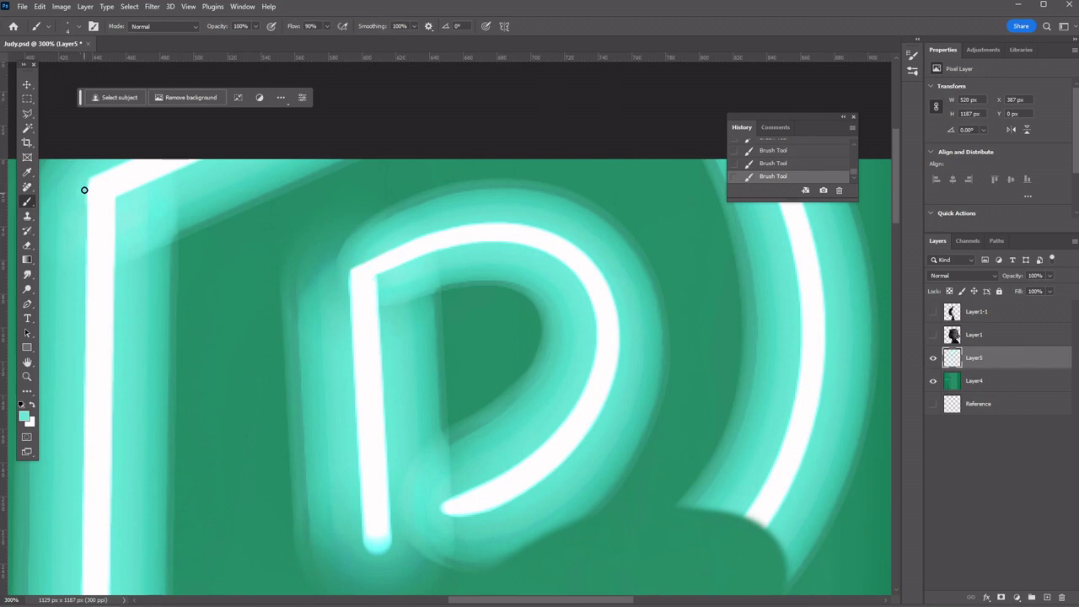
- Smudge the background beside the sign's left stem with a 23 px smudge brush
left_click(27, 361)
left_click_drag(76, 582, 250, 330)
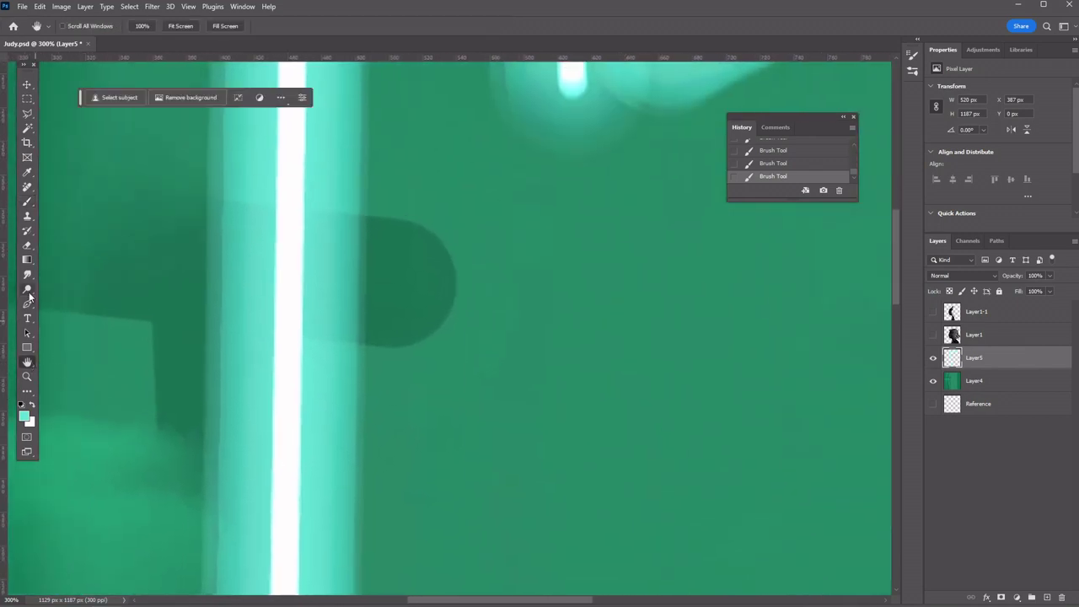
left_click(27, 274)
left_click(79, 26)
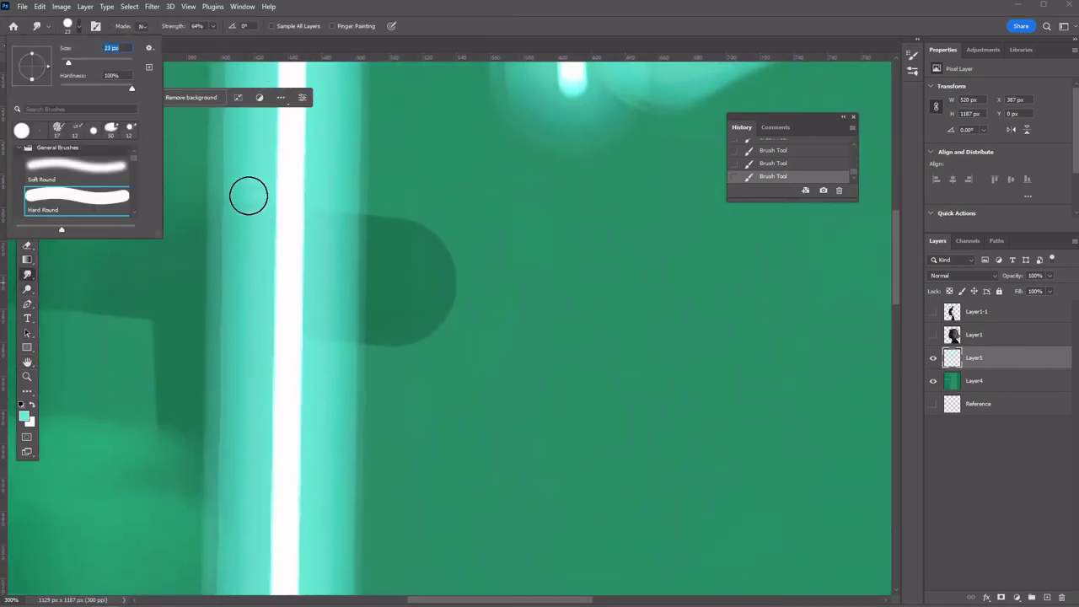
left_click_drag(248, 193, 263, 399)
mouse_move(263, 400)
left_mouse_down()
mouse_move(252, 336)
mouse_move(258, 185)
left_mouse_up()
key("alt+bracketleft")
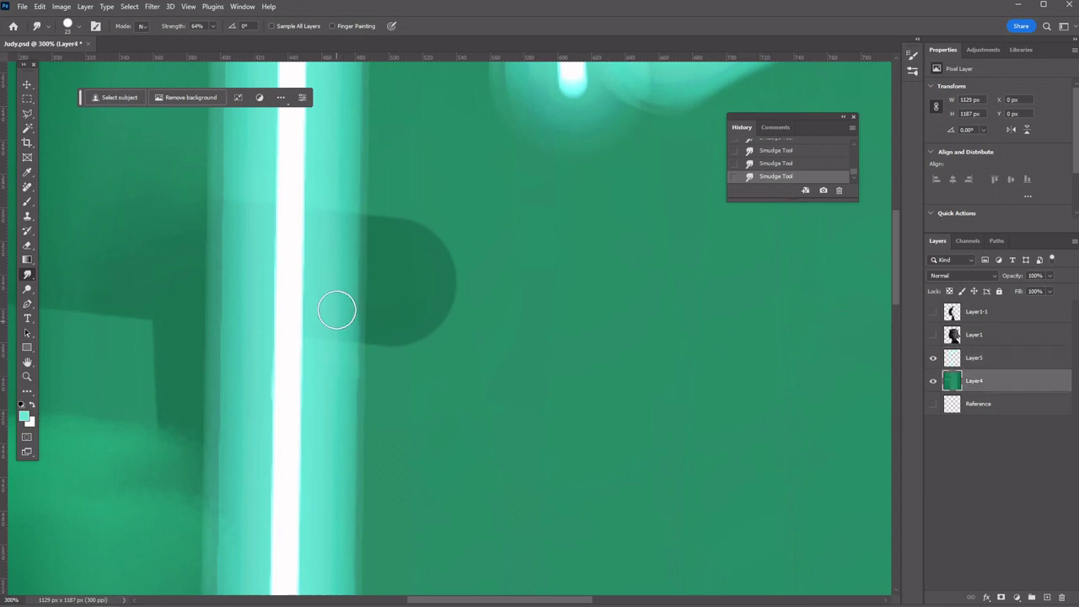
- Zoom into the sign's top corner, undo the last smudge, and brush soft glow there on Layer5
left_click(27, 377)
right_click(452, 377)
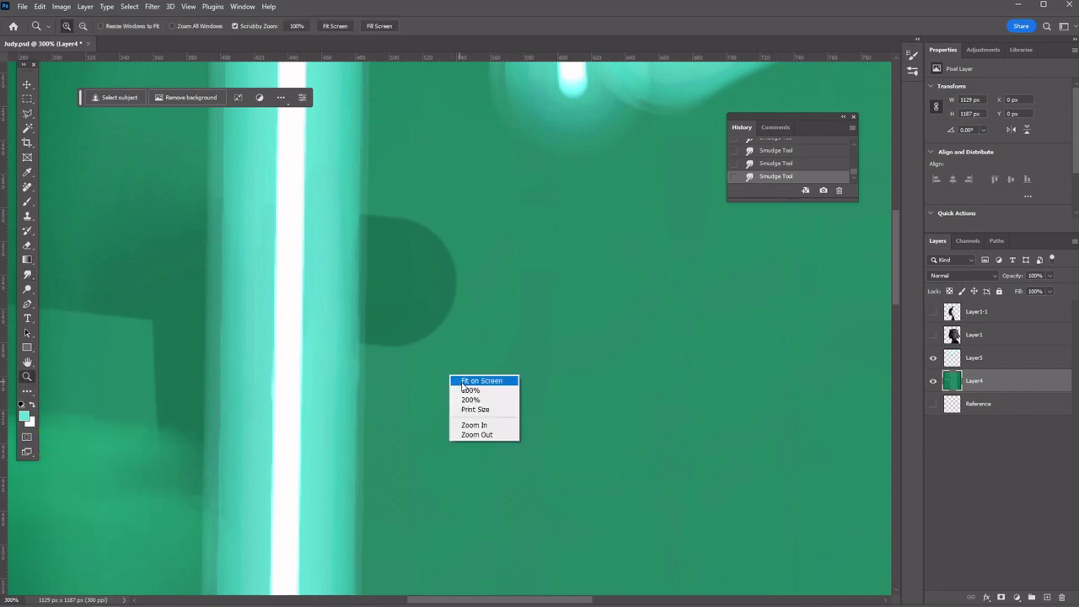
left_click(525, 441)
key("b")
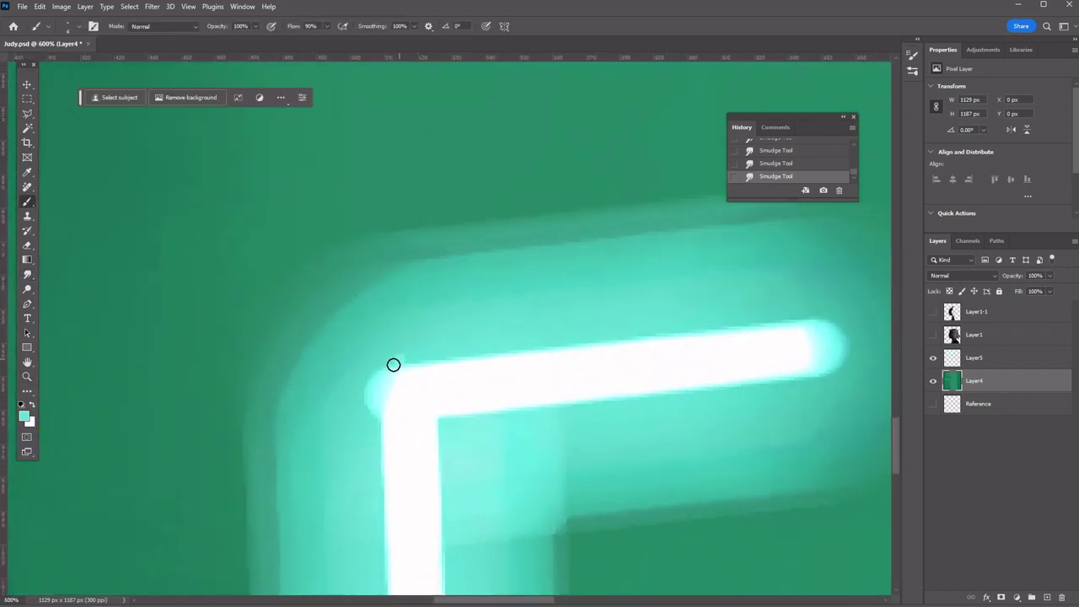
key("ctrl+z")
key("alt+bracketright")
mouse_move(405, 358)
left_mouse_down()
mouse_move(368, 417)
mouse_move(373, 427)
left_mouse_up()
key("ctrl+z")
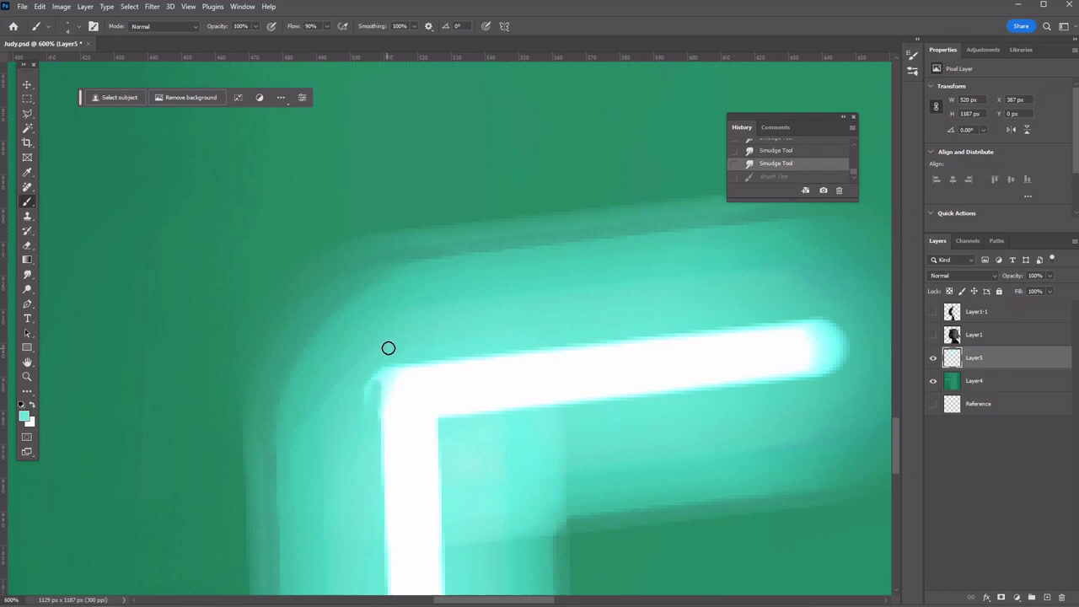
- Repaint the corner glow stroke, keep it, and zoom back out to the whole sign
left_click_drag(385, 346, 376, 371)
key("ctrl+z")
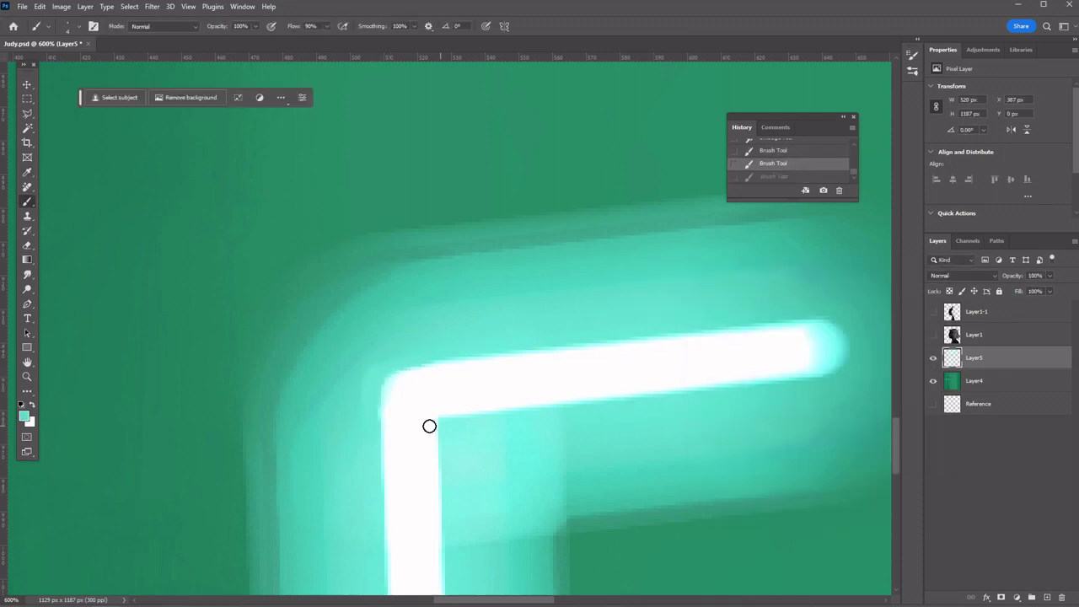
key("ctrl+shift+z")
key("z")
key("ctrl+1")
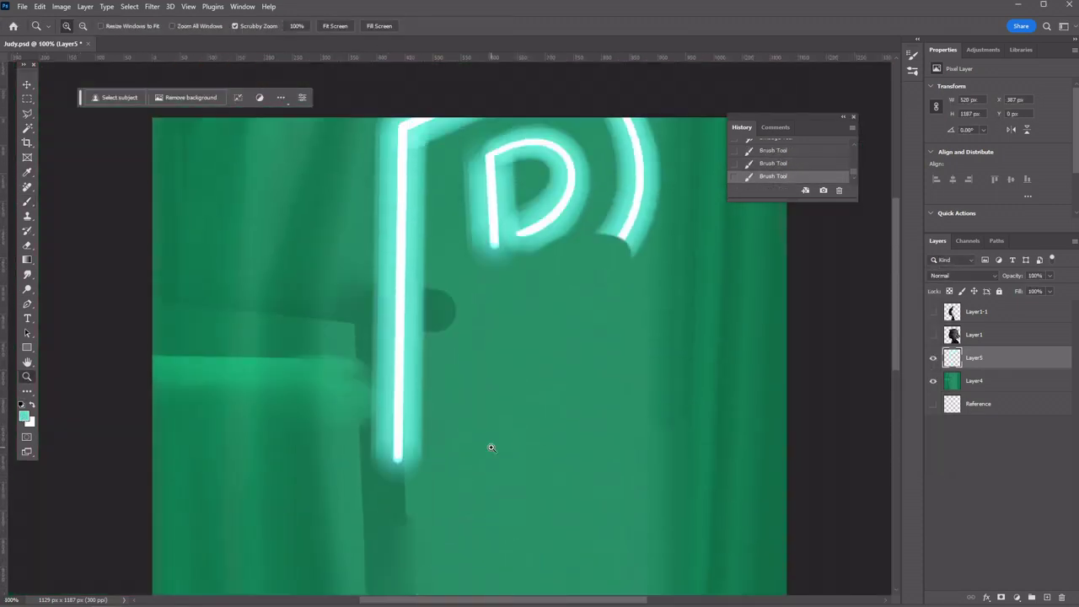
- Show Layer1 and Layer1-1 and merge them into one silhouette layer
left_click(933, 335)
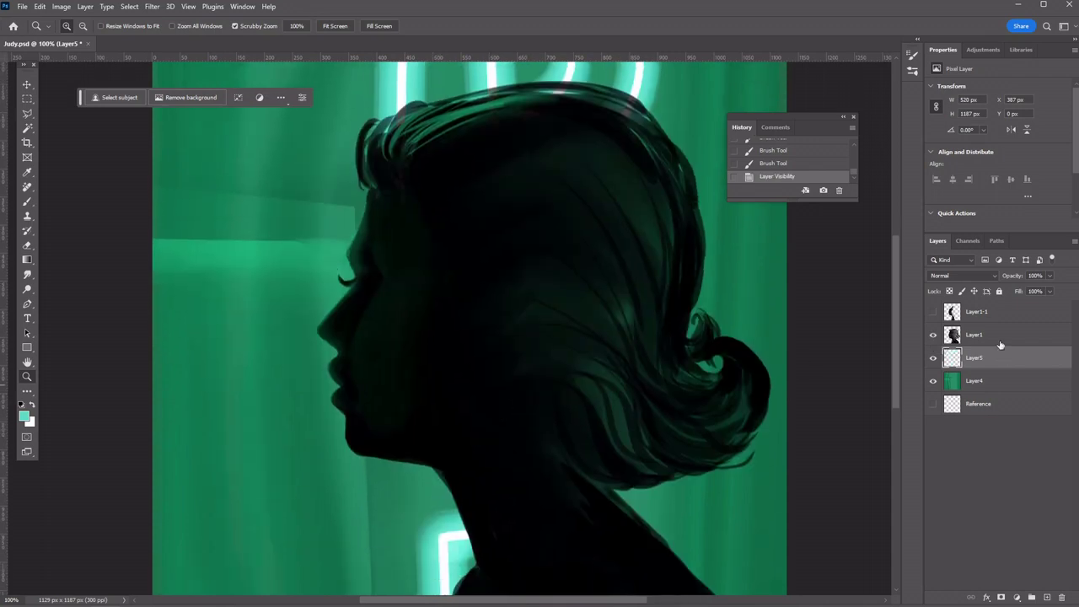
left_click(933, 312)
left_click(979, 313)
right_click(978, 314)
left_click(927, 460)
key("r")
- Smudge along the jaw edge and down toward the chin
left_click(72, 25)
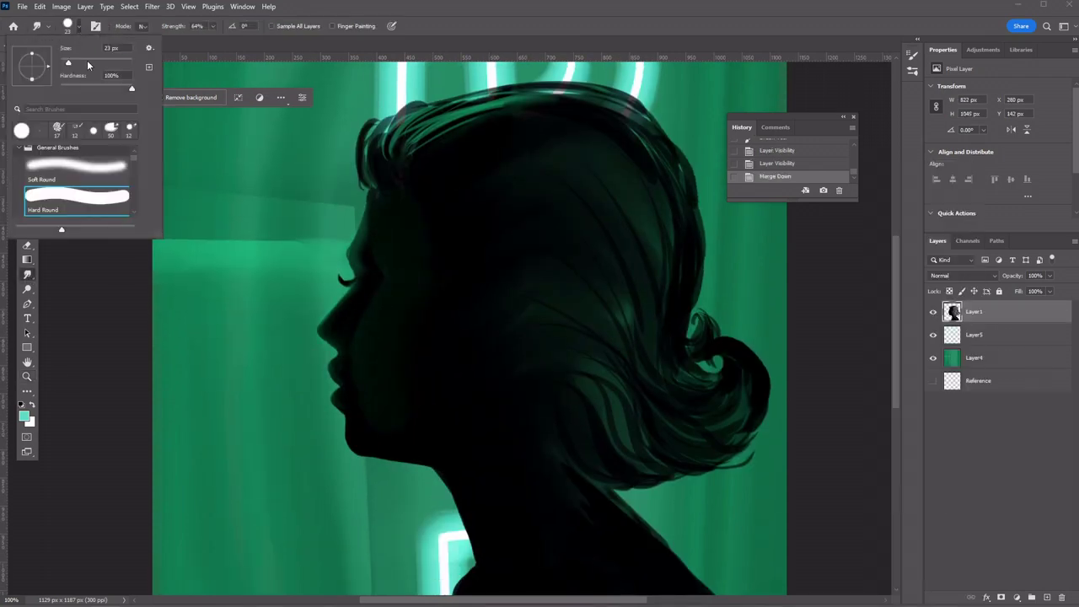
left_click(406, 339)
left_click_drag(406, 339, 405, 294)
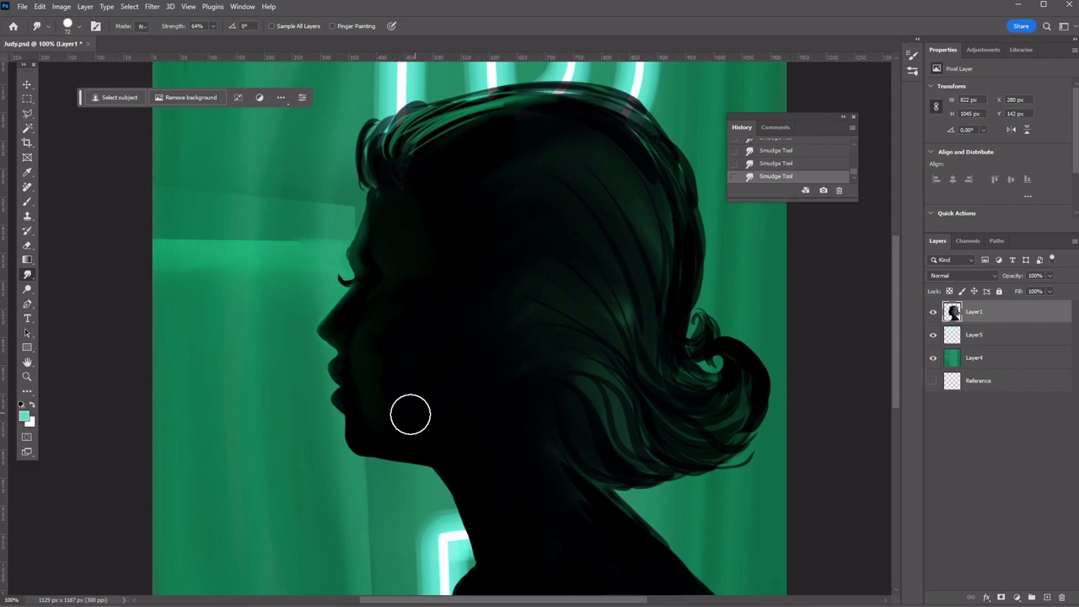
mouse_move(410, 413)
left_mouse_down()
mouse_move(389, 419)
mouse_move(422, 397)
mouse_move(383, 361)
mouse_move(419, 282)
mouse_move(379, 347)
left_mouse_up()
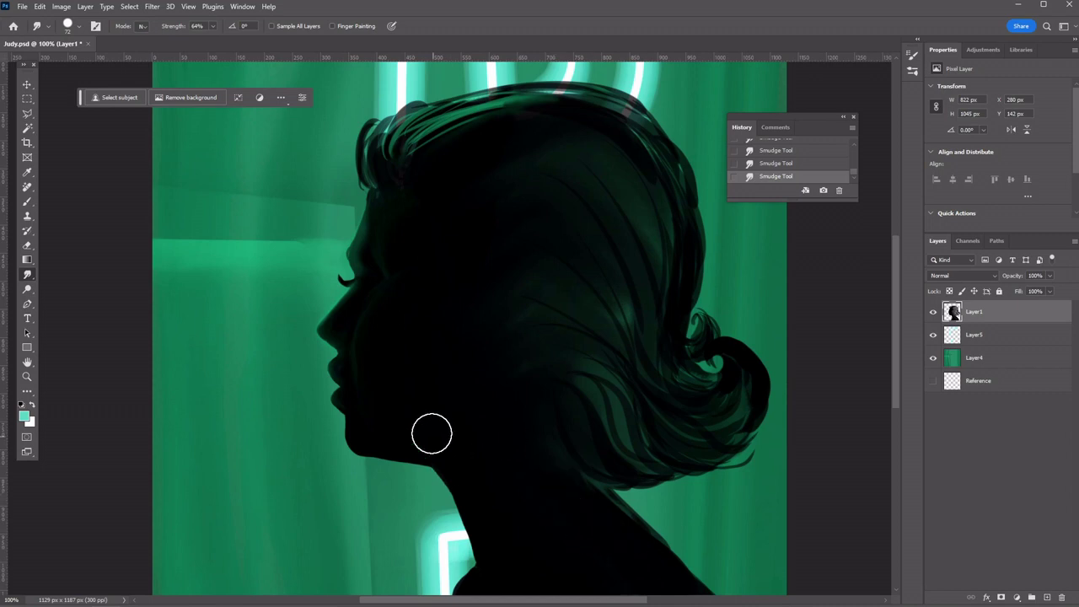
- Zoom the face profile to 300% and check the smudge brush size
left_click(27, 377)
key("ctrl+plus")
key("ctrl+plus")
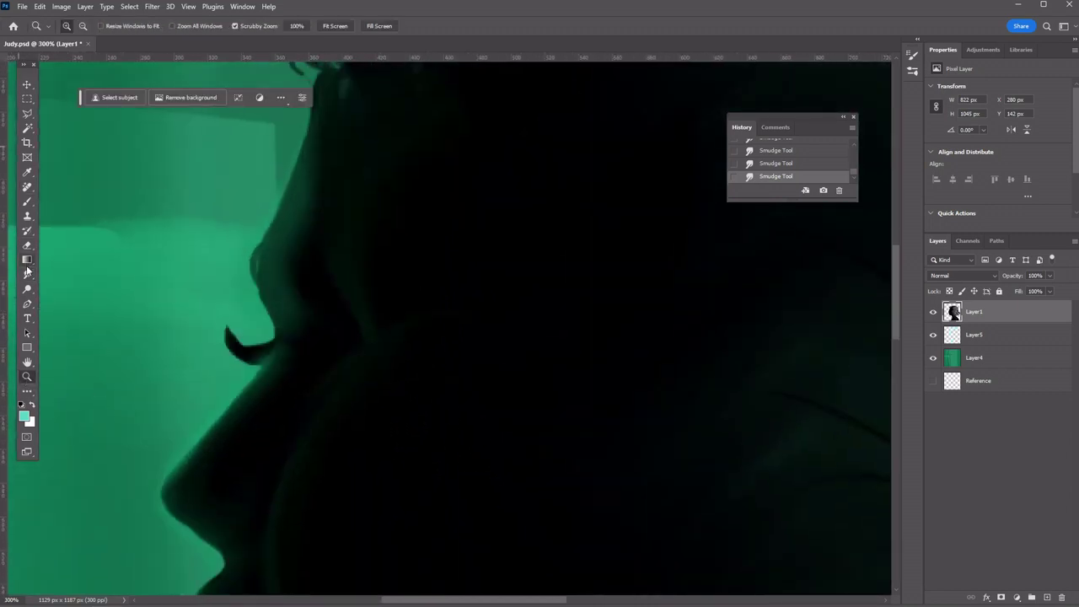
left_click(27, 274)
left_click(67, 25)
left_click(466, 321)
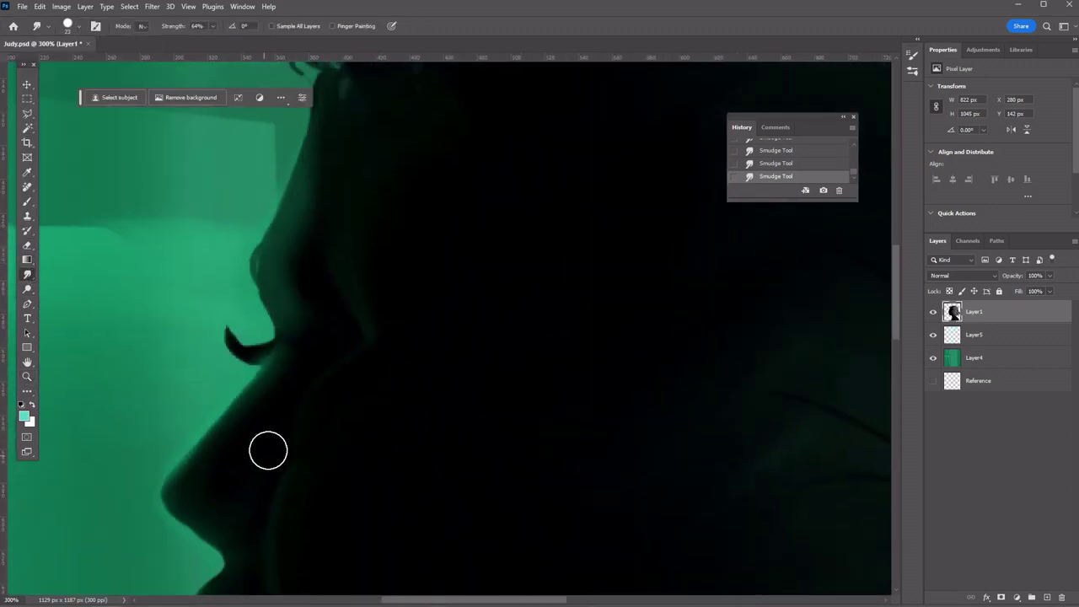
scroll(346, 369, "down", 6)
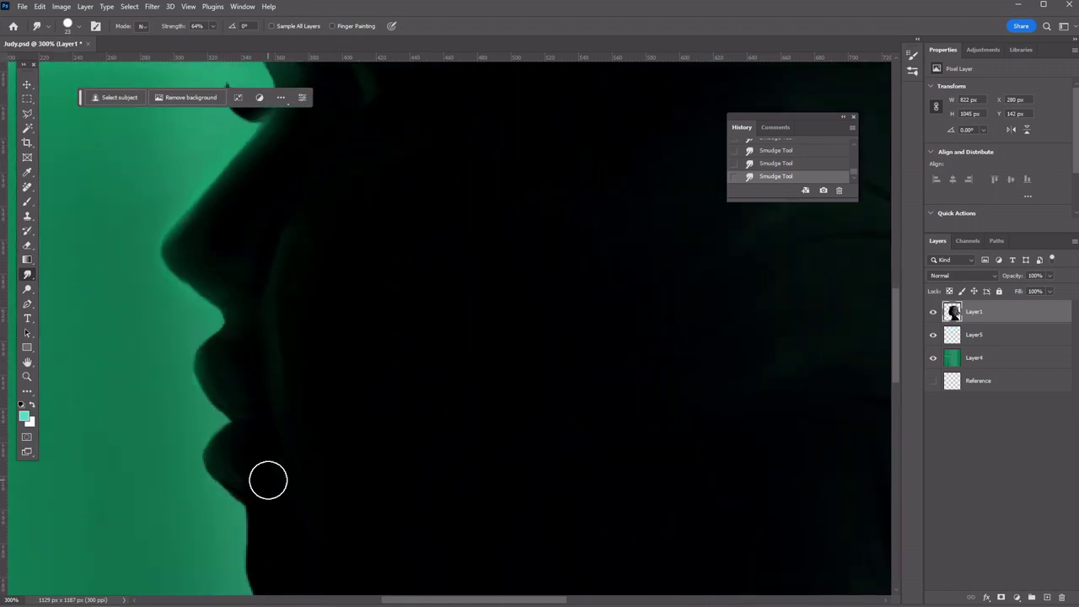
scroll(304, 474, "up", 1)
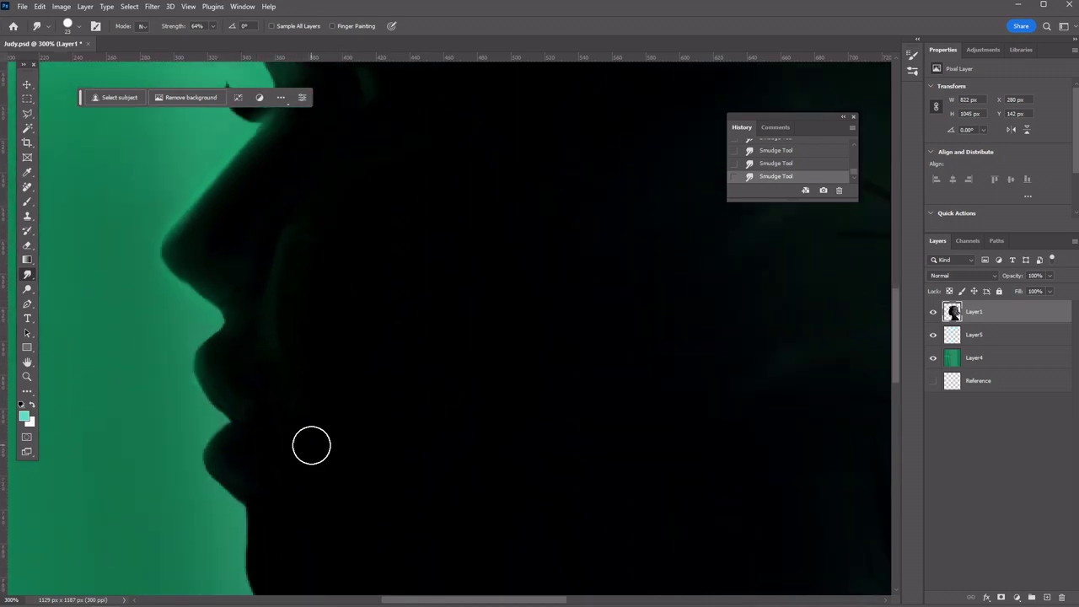
- With a size 10 eraser, trim the lip, mouth-corner and lower lip outline
key("e")
left_click(68, 25)
left_click(210, 337)
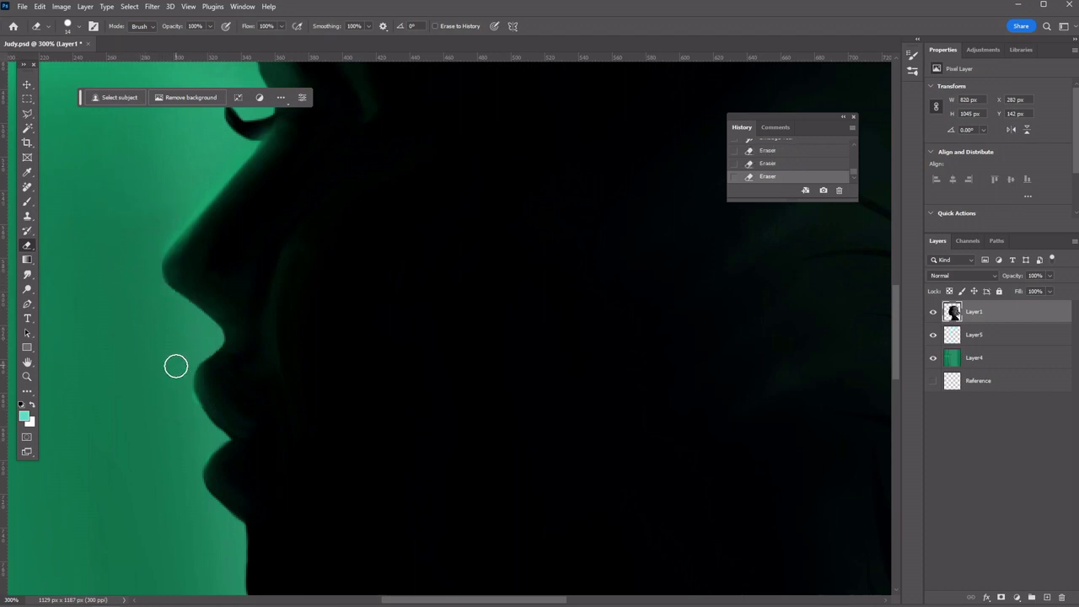
left_click(67, 26)
left_click(191, 376)
mouse_move(205, 414)
left_mouse_down()
mouse_move(232, 455)
mouse_move(225, 474)
left_mouse_up()
mouse_move(221, 388)
left_mouse_down()
mouse_move(203, 440)
mouse_move(202, 430)
left_mouse_up()
left_click_drag(186, 383, 210, 435)
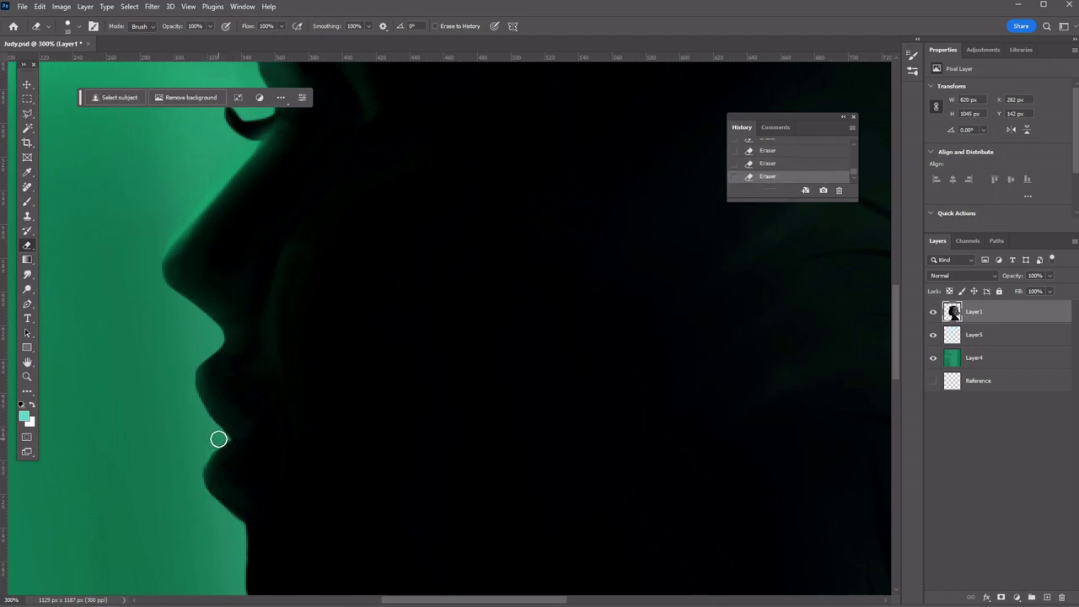
- Erase a small spot on the chin edge, then undo the stray erasing
scroll(199, 519, "down", 3)
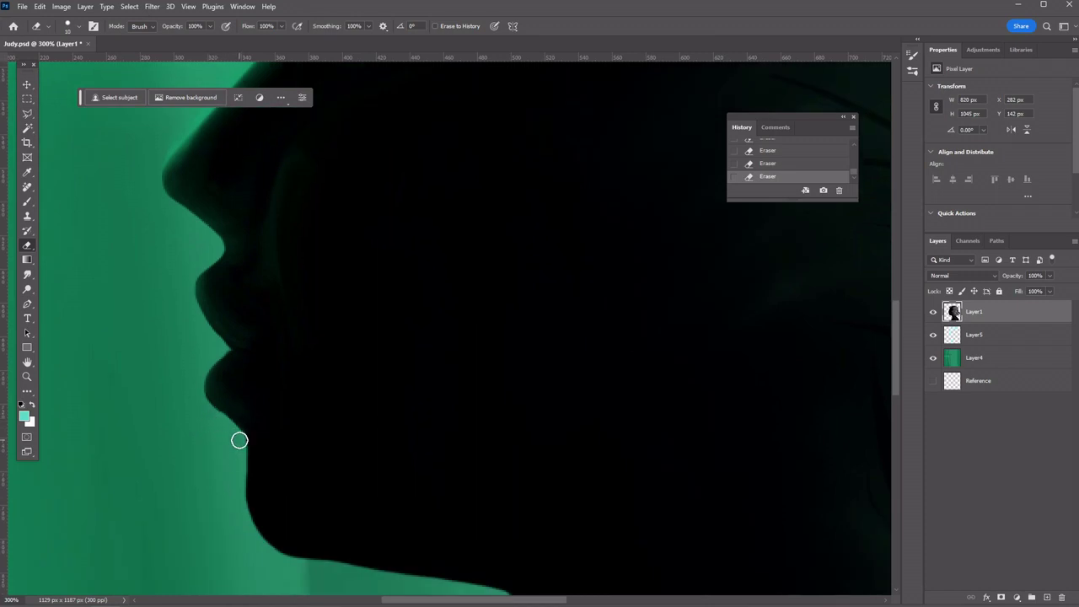
left_click(239, 440)
key("ctrl+z")
scroll(484, 436, "down", 5)
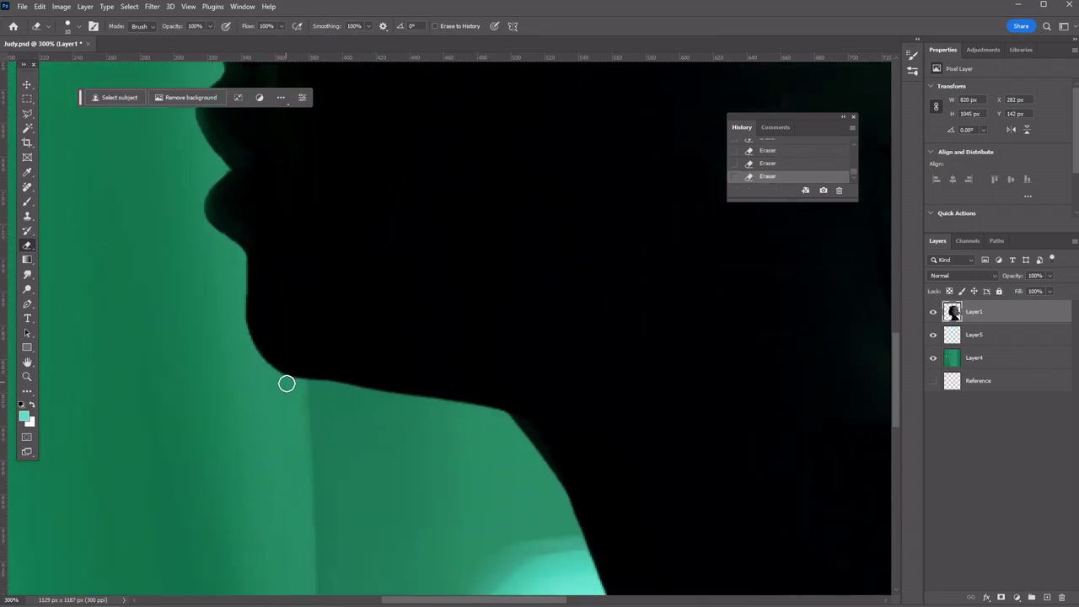
key("ctrl+z")
- Set the foreground colour to black and switch to the Brush tool
left_click(31, 420)
left_click(655, 447)
key("Return")
key("b")
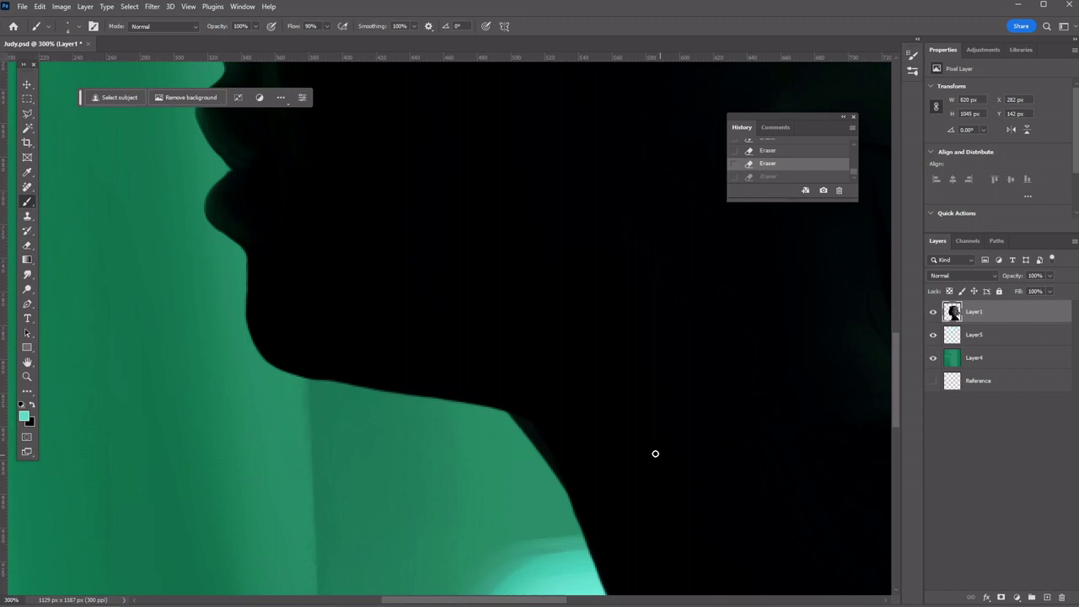
left_click(69, 25)
left_click(342, 364)
key("ctrl+z")
- Paint the neck and shoulder edge solid black
left_click(23, 416)
left_click(655, 447)
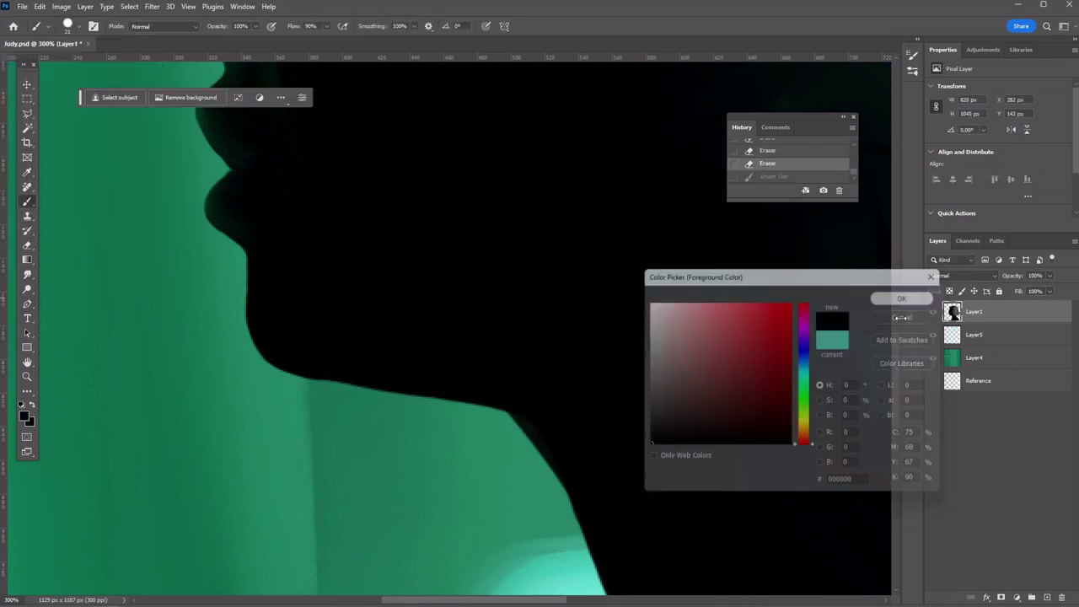
key("Return")
left_click(599, 475)
scroll(599, 504, "down", 7)
left_click(603, 515)
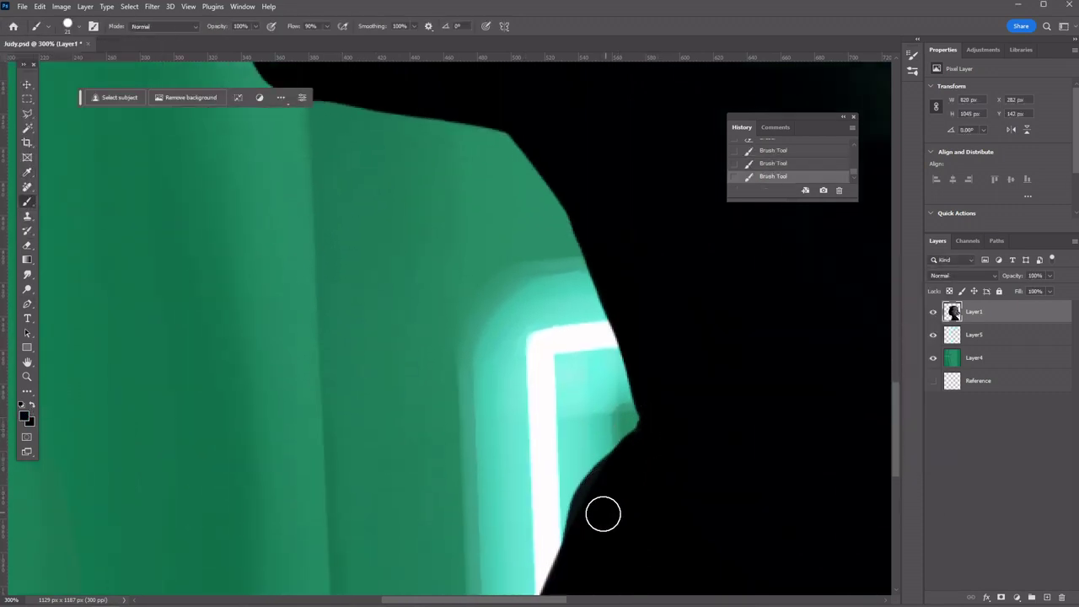
scroll(601, 454, "down", 6)
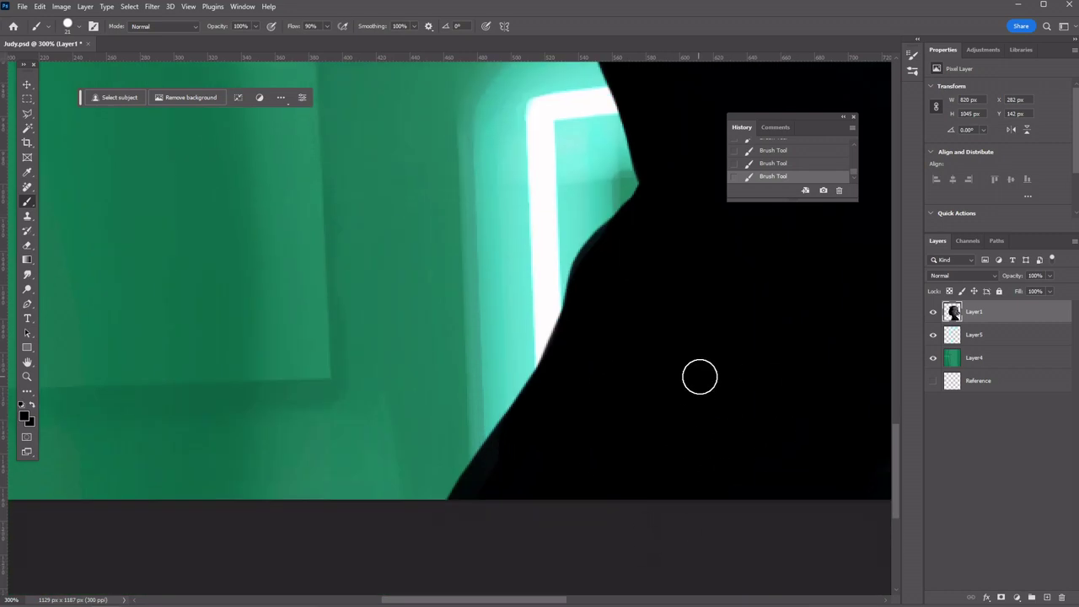
- Zoom back out to 100% and enlarge the brush to 127 px
key("ctrl+1")
scroll(444, 463, "up", 3)
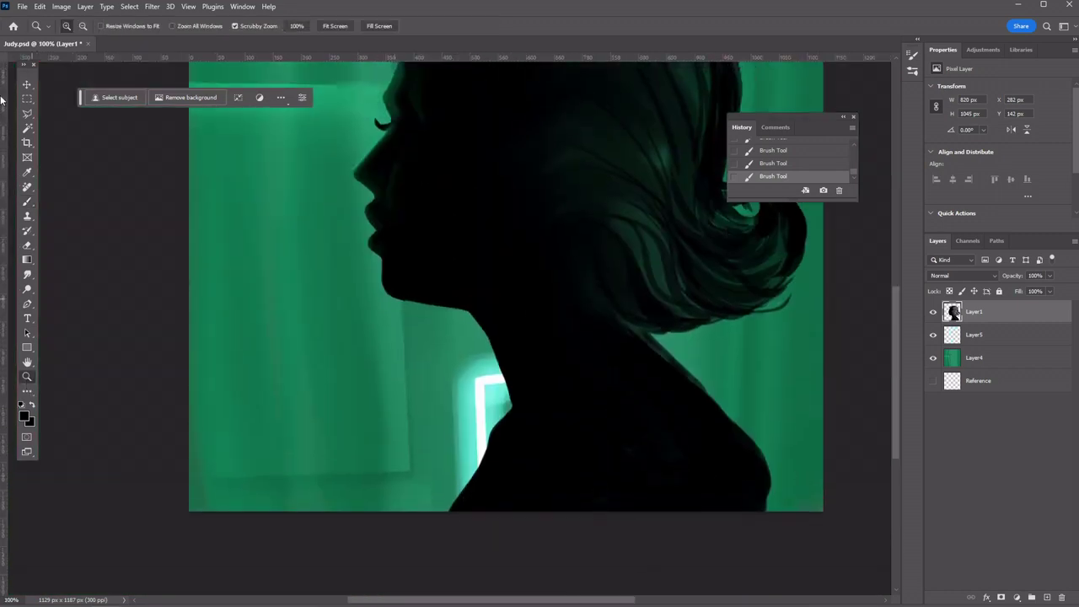
left_click(67, 25)
left_click(720, 523)
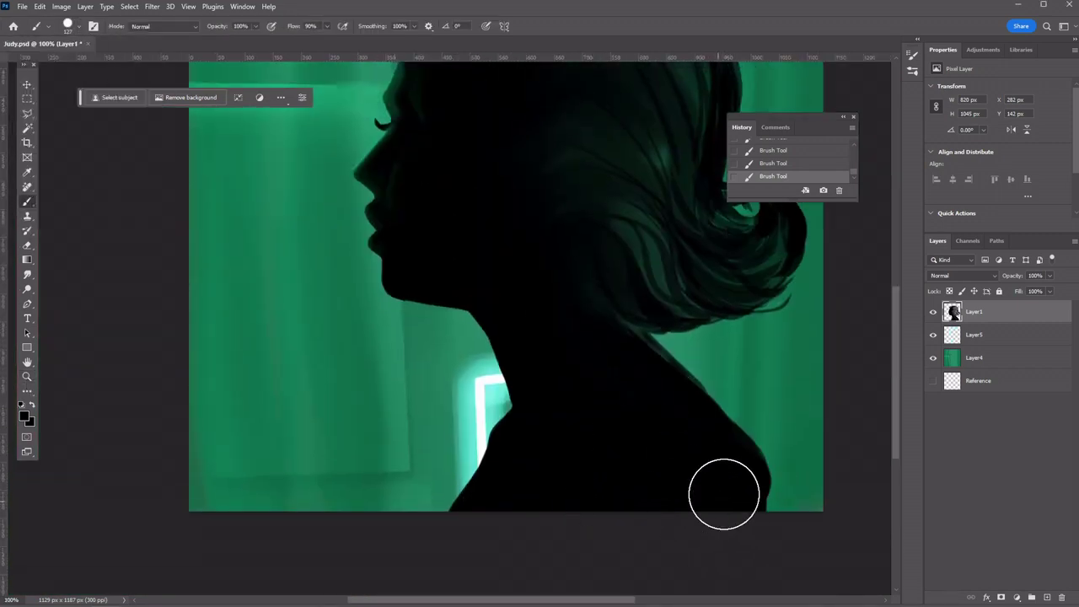
scroll(678, 441, "up", 1)
scroll(596, 474, "up", 2)
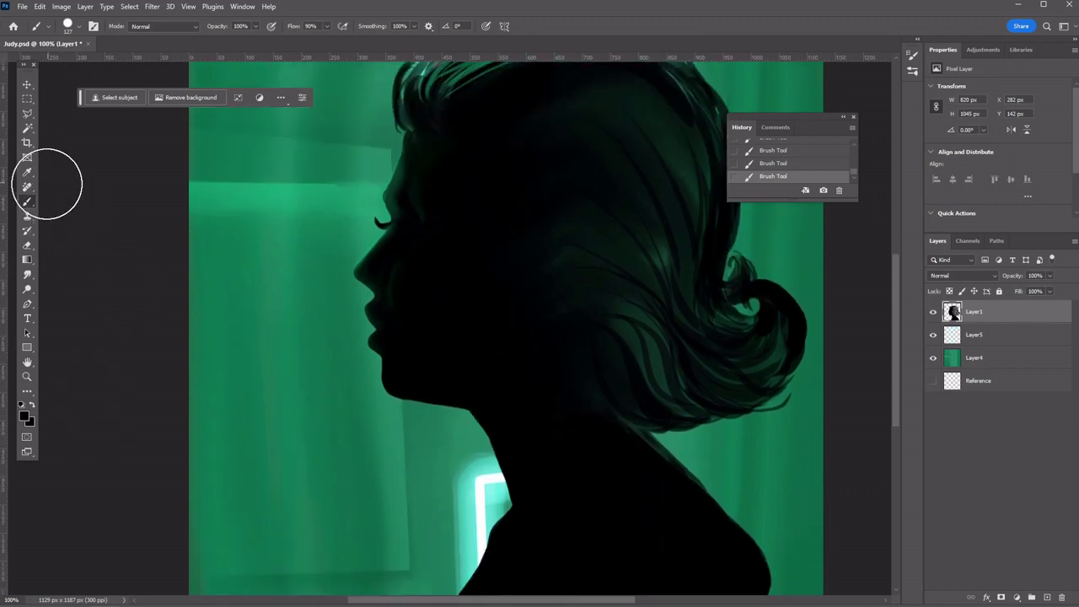
- Smudge the neck edge below the jaw
left_click(27, 274)
left_click(67, 25)
left_click_drag(647, 563, 548, 379)
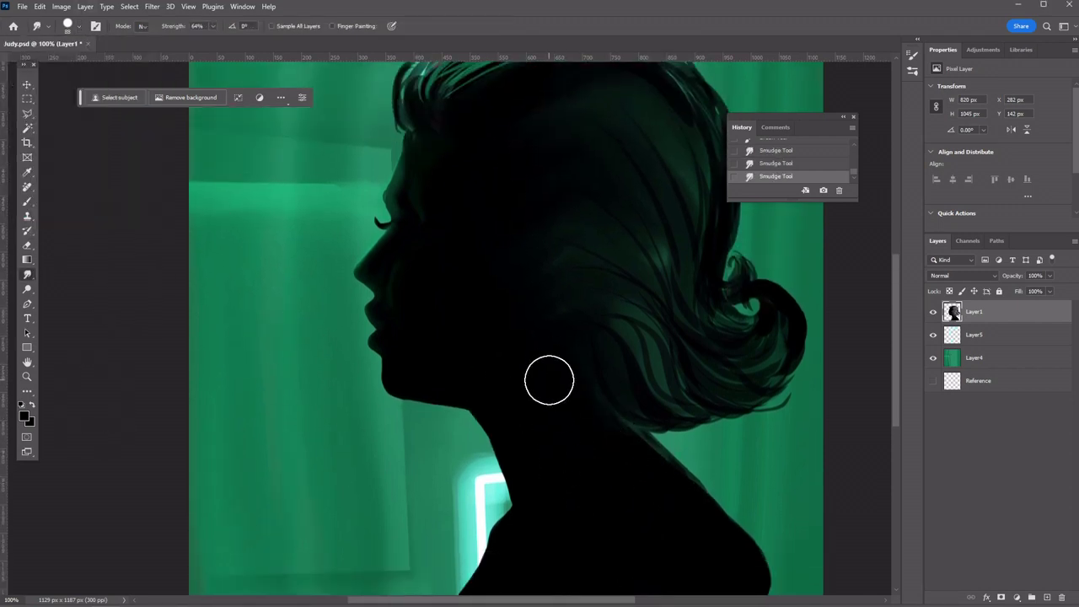
scroll(553, 421, "up", 5)
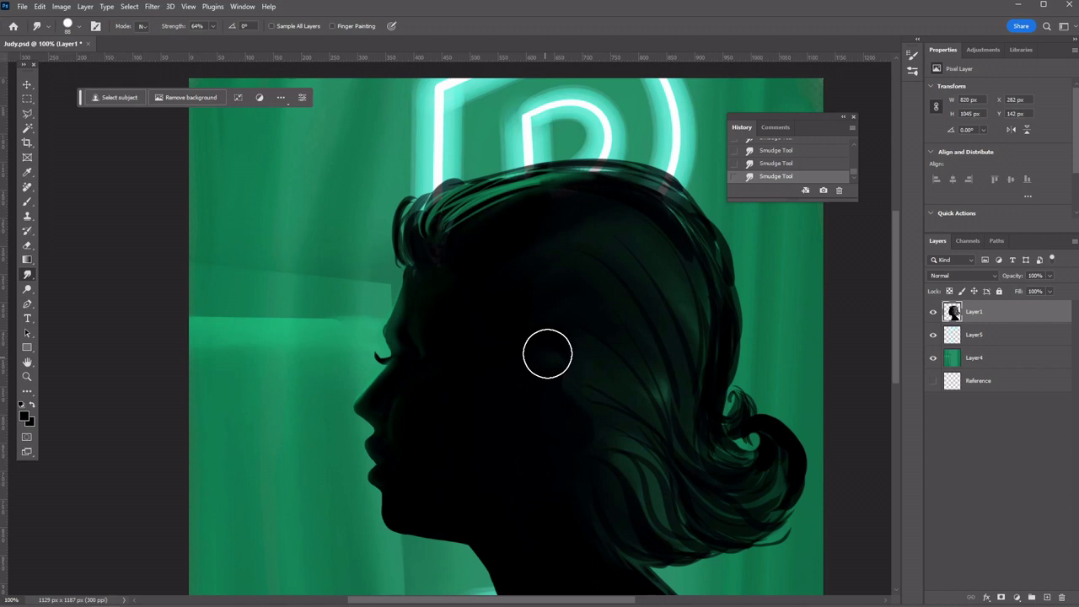
- Shrink the smudge brush to 10 px, then enlarge it to 34 px for the hair strands
left_click(78, 26)
left_click_drag(78, 65, 65, 65)
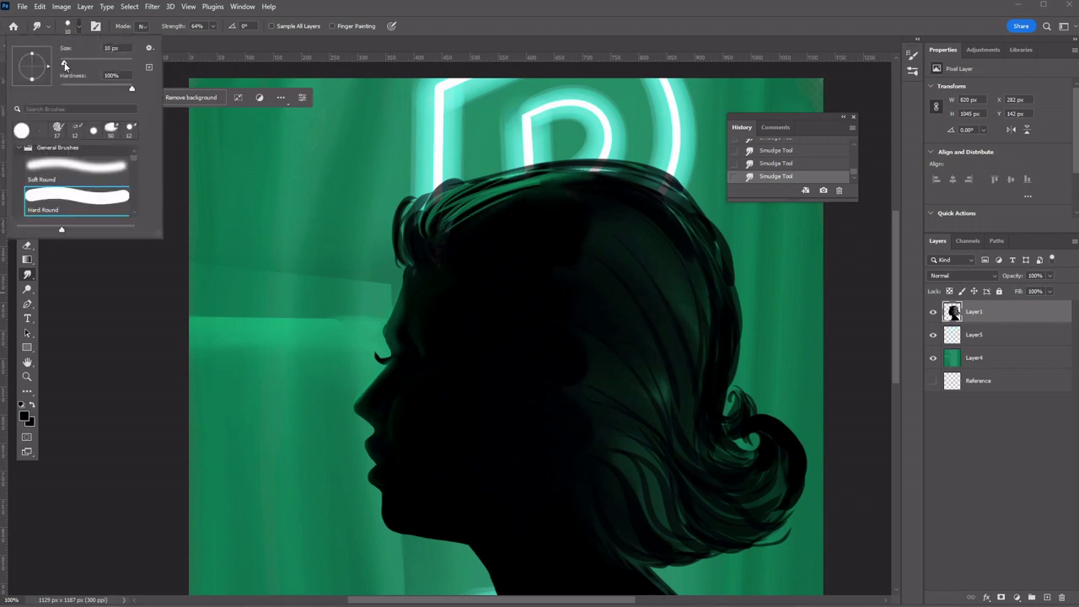
left_click(621, 219)
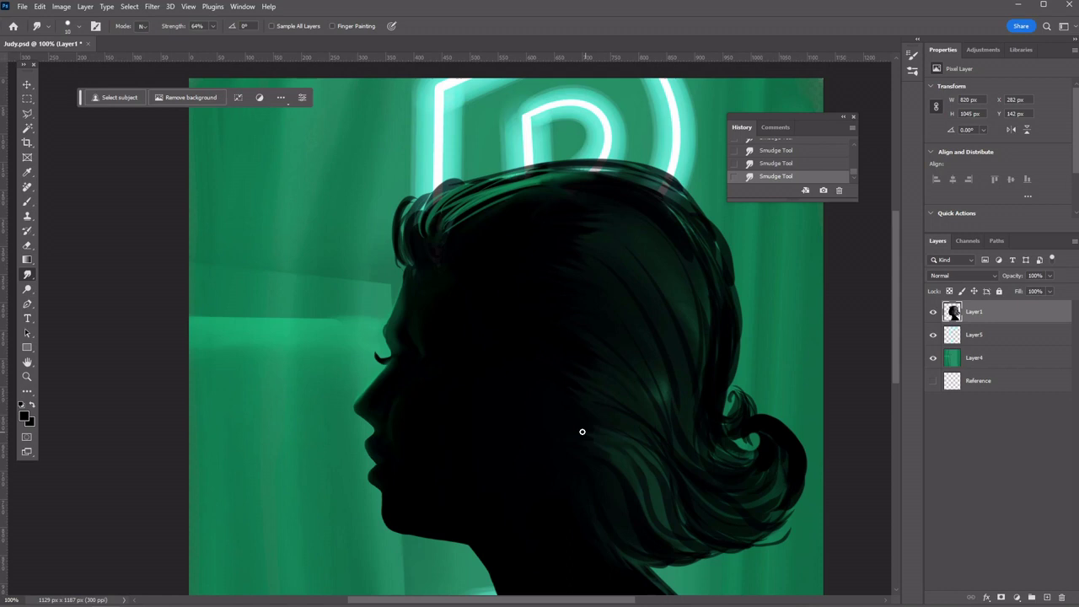
scroll(630, 448, "down", 4)
scroll(650, 452, "up", 4)
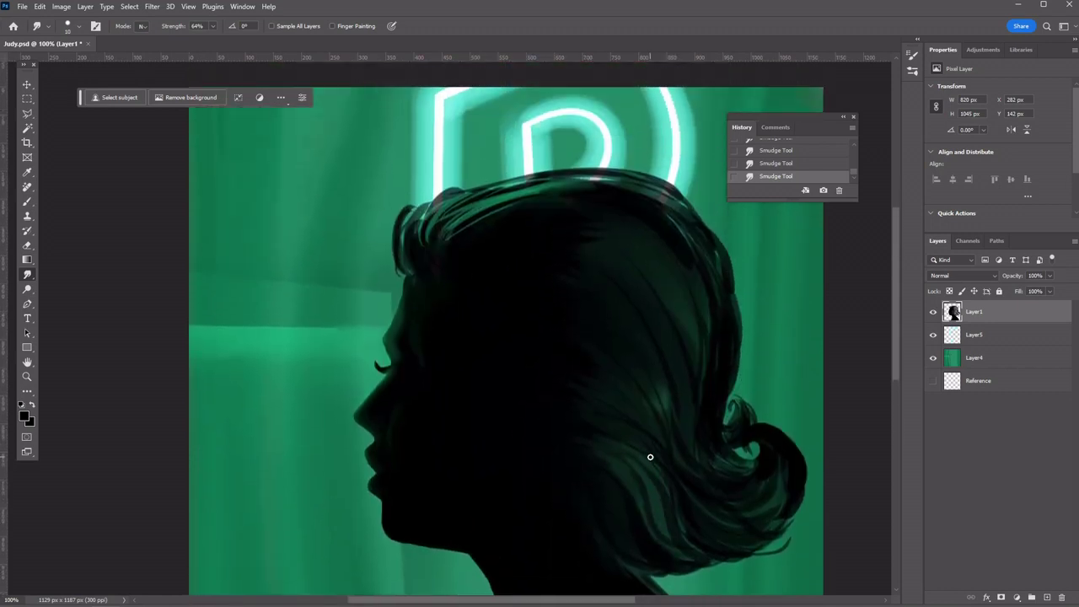
key("bracketright")
key("bracketright")
key("bracketright")
scroll(452, 397, "down", 2)
- Fit the image in view and save a JPEG copy named 'Judy copy' with default quality
key("z")
right_click(578, 477)
left_click(607, 494)
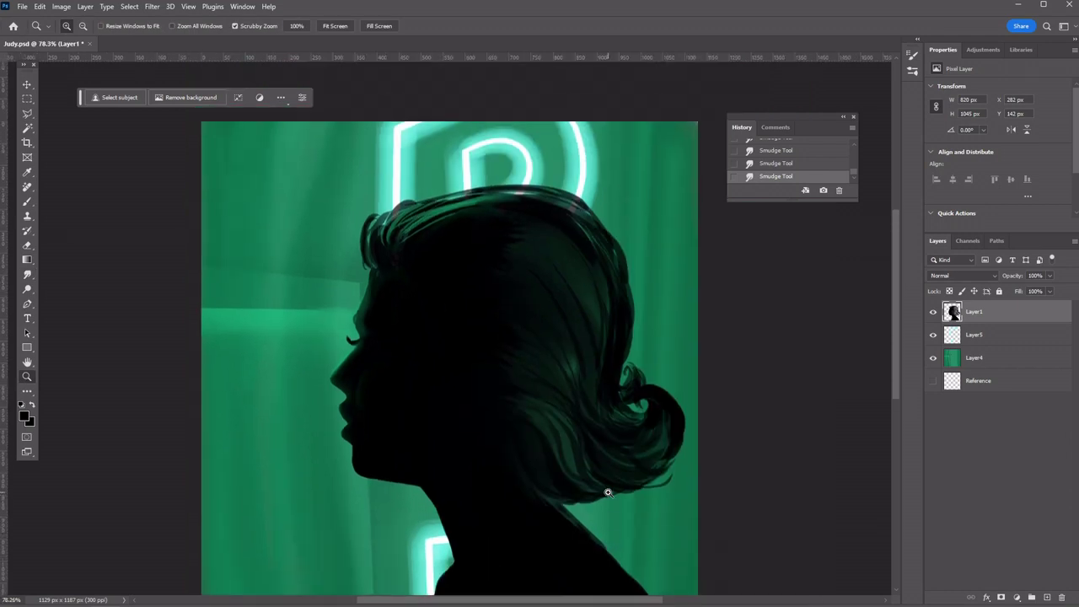
left_click(21, 6)
left_click(75, 221)
left_click(192, 259)
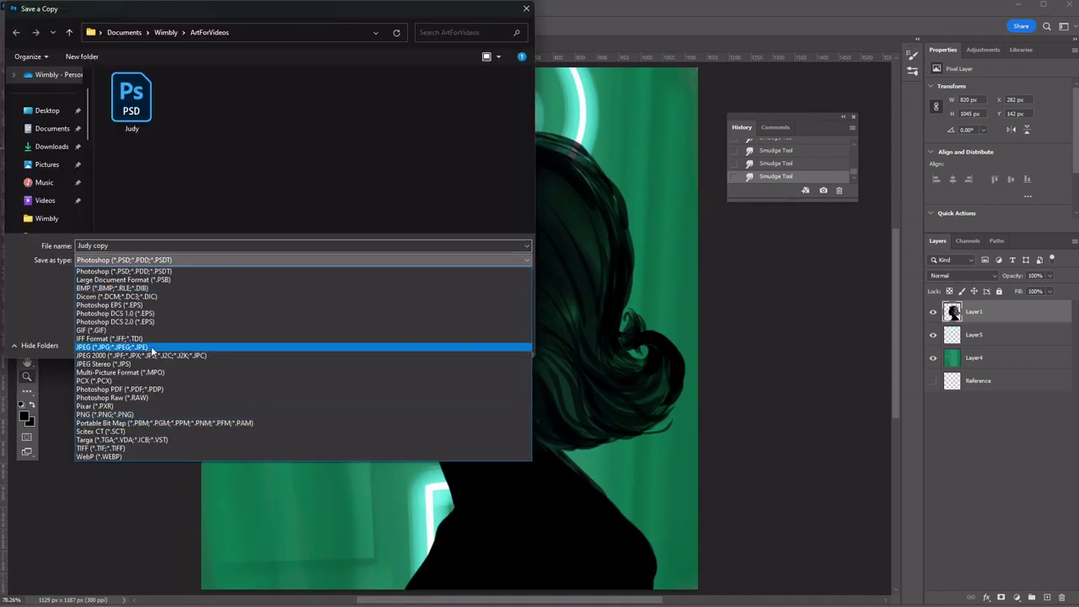
left_click(152, 346)
left_click(448, 346)
key("Return")
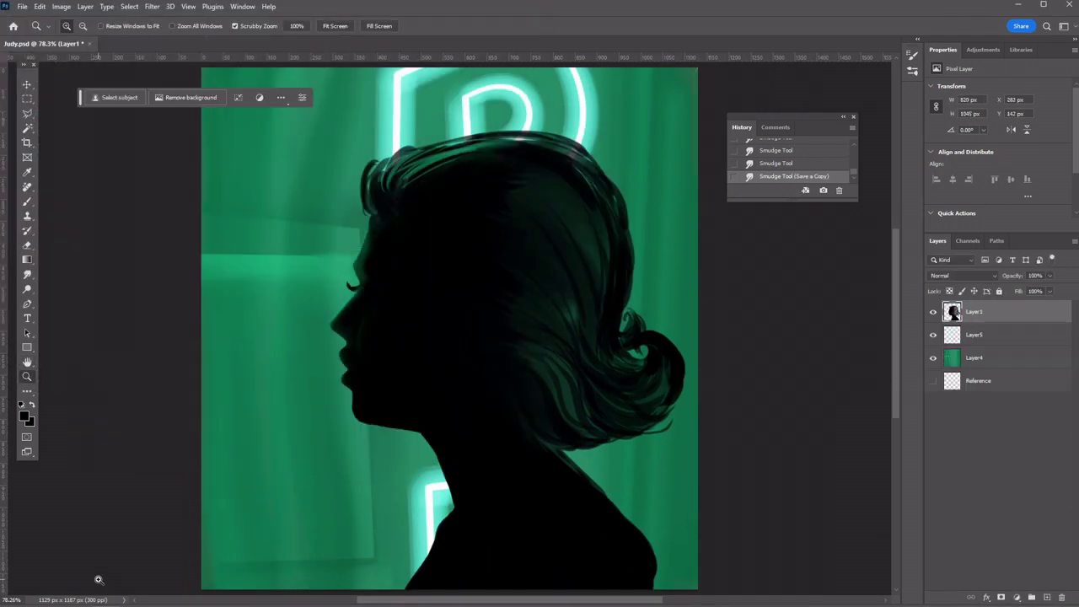